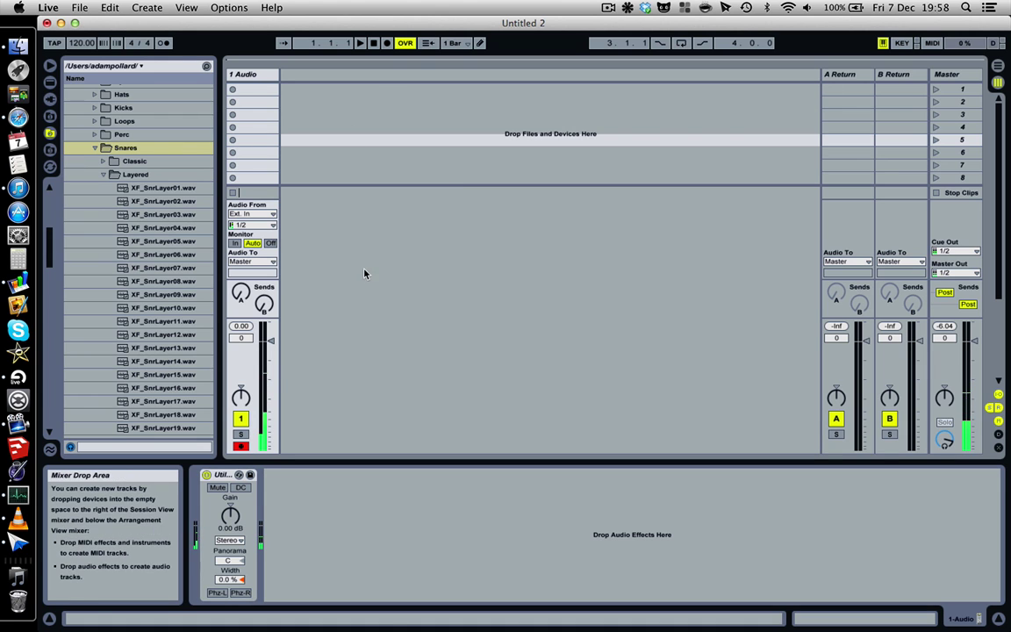
Add the Kick-808 Classic drum rack preset from the Live device presets as a new MIDI track.
{"action": "left_click", "coordinate": [50, 83]}
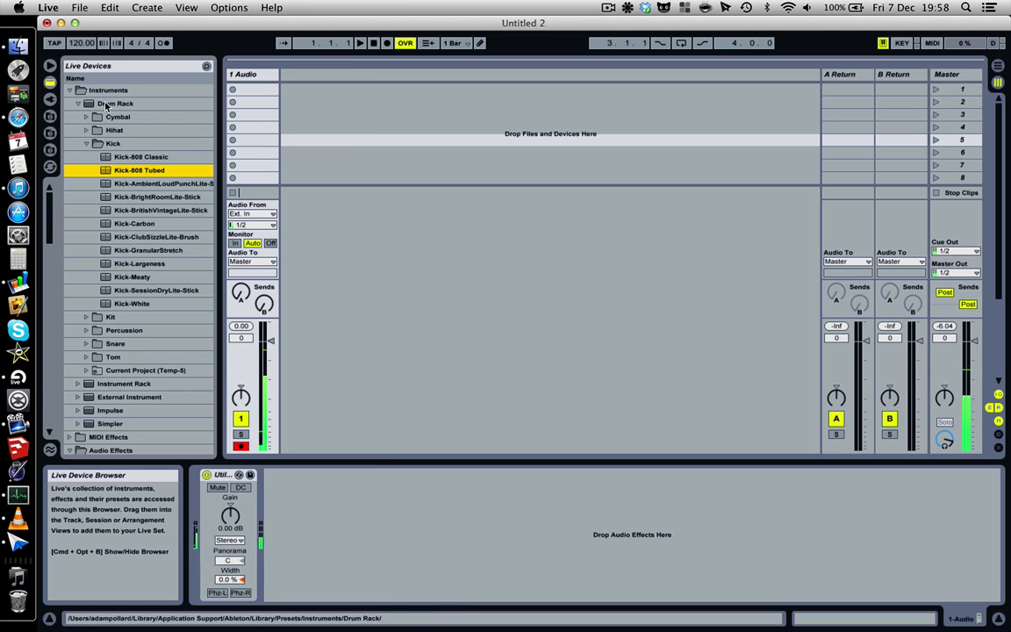
{"action": "left_click", "coordinate": [121, 158]}
{"action": "left_click_drag", "start_coordinate": [121, 158], "coordinate": [368, 155]}
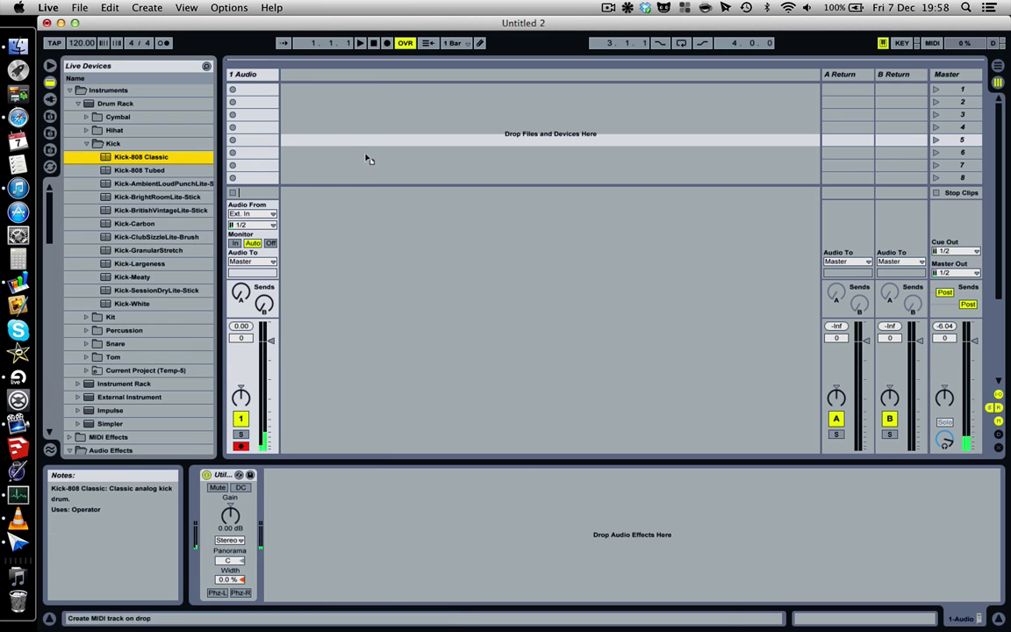
Arm both the audio track and the new kick track for recording.
{"action": "left_click", "coordinate": [241, 447]}
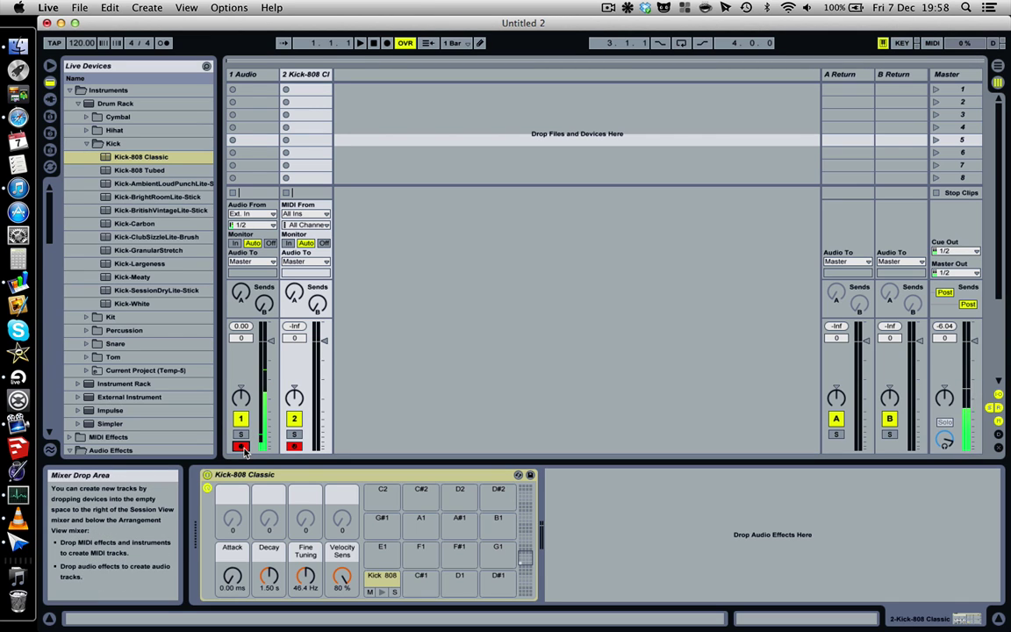
{"action": "left_click", "coordinate": [295, 447]}
{"action": "left_click", "coordinate": [295, 447]}
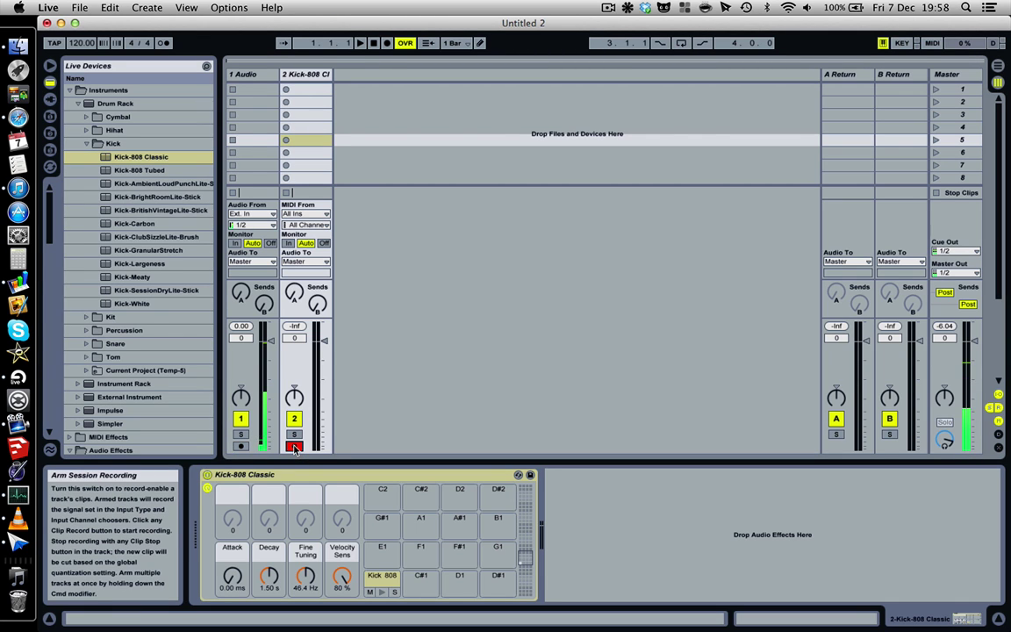
{"action": "left_click", "coordinate": [242, 446], "text": "super"}
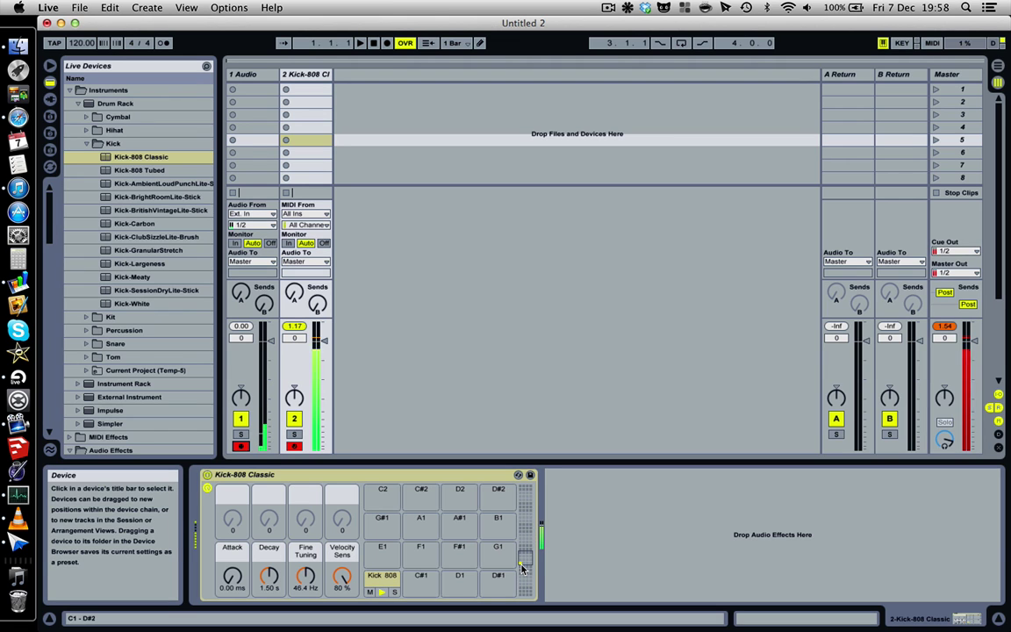
Lower the kick track's volume to -5.4 dB and reset its peak level.
{"action": "left_click_drag", "start_coordinate": [320, 370], "coordinate": [321, 393]}
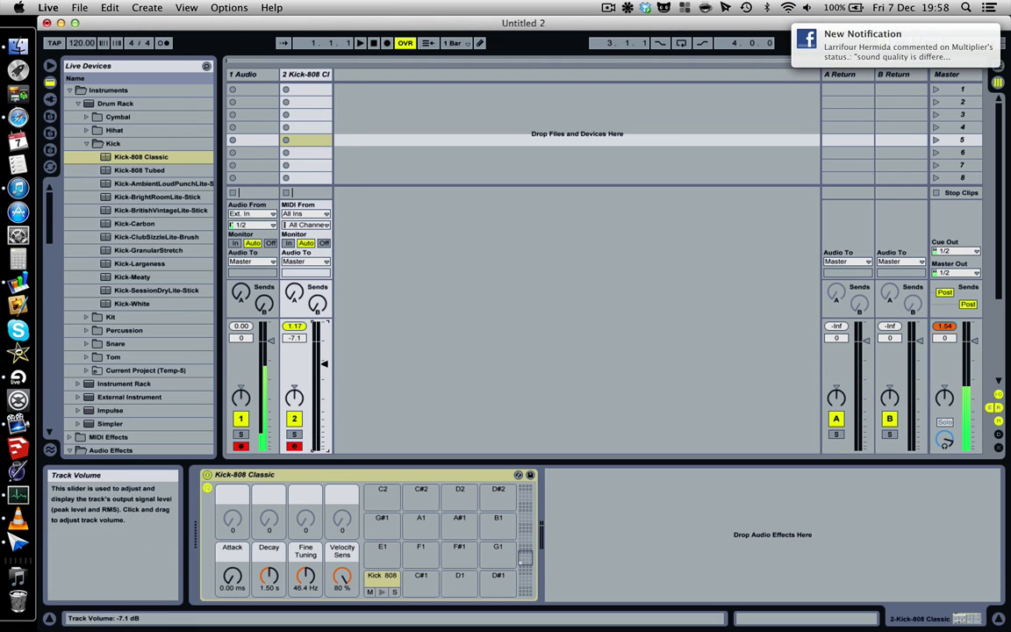
{"action": "left_click", "coordinate": [293, 327]}
{"action": "left_click_drag", "start_coordinate": [323, 360], "coordinate": [324, 353]}
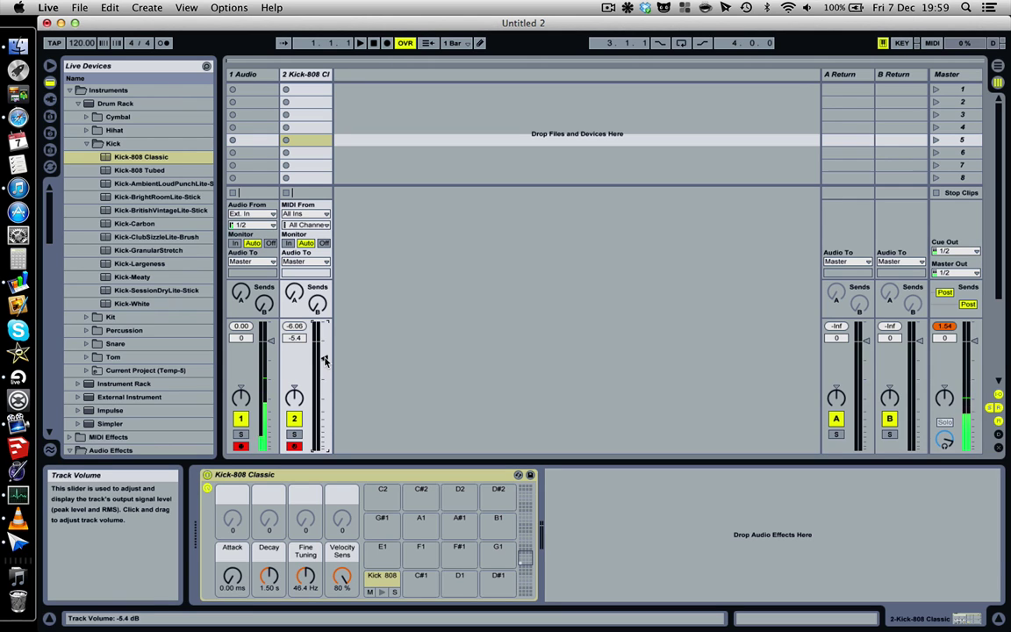
Set the kick rack's Decay to 5.00 s and the track volume to -3.7 dB.
{"action": "mouse_move", "coordinate": [270, 579]}
{"action": "left_mouse_down"}
{"action": "mouse_move", "coordinate": [269, 553]}
{"action": "mouse_move", "coordinate": [270, 583]}
{"action": "left_mouse_up"}
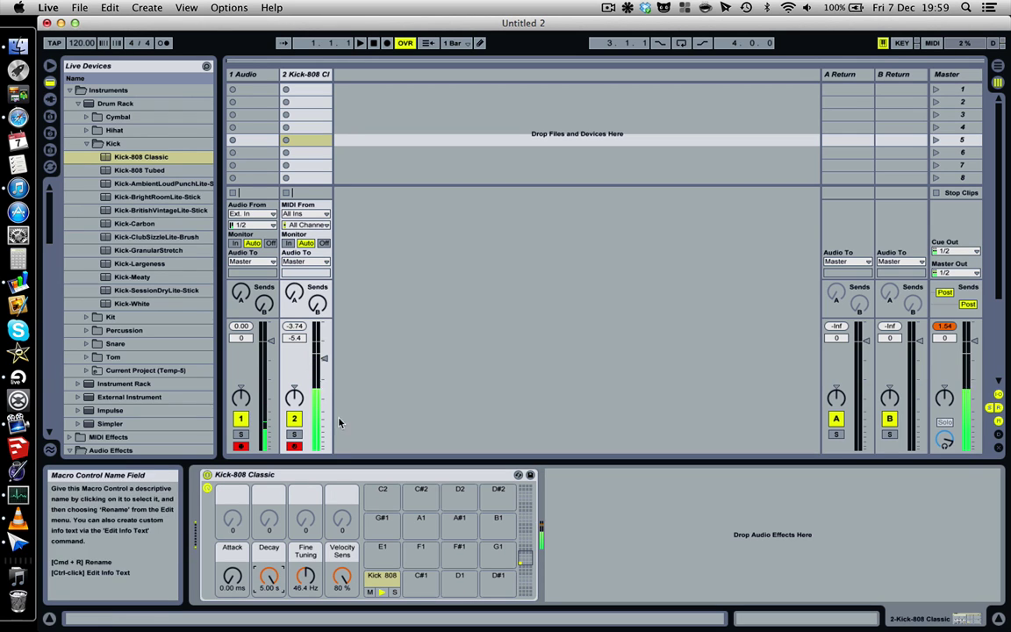
{"action": "left_click_drag", "start_coordinate": [325, 358], "coordinate": [323, 355]}
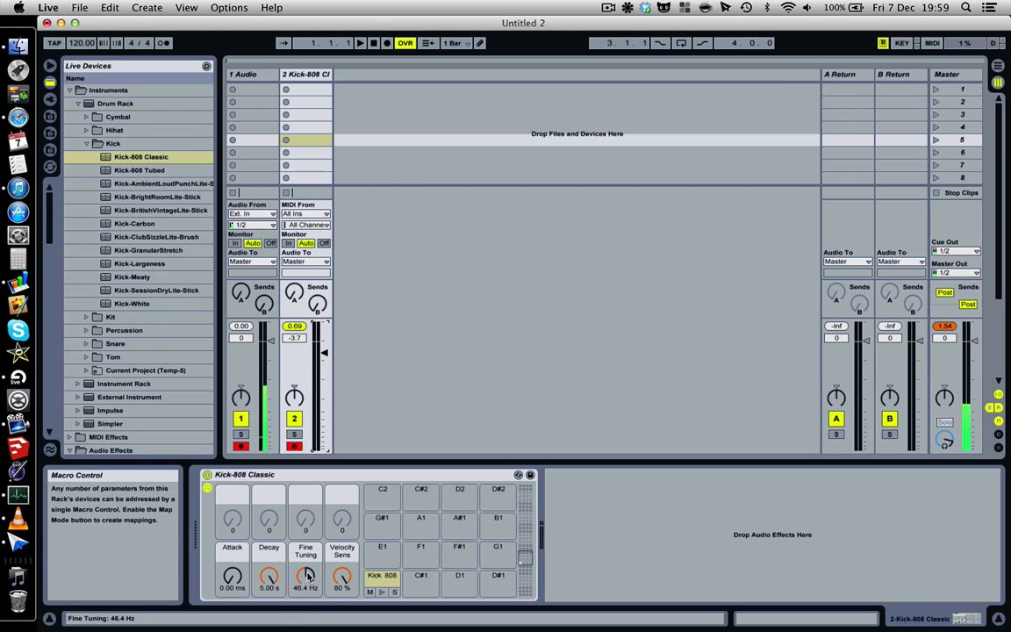
Try a higher Fine Tuning on the kick, settle it at 47.6 Hz, and set the track volume to -5.4 dB.
{"action": "left_click_drag", "start_coordinate": [307, 575], "coordinate": [307, 529]}
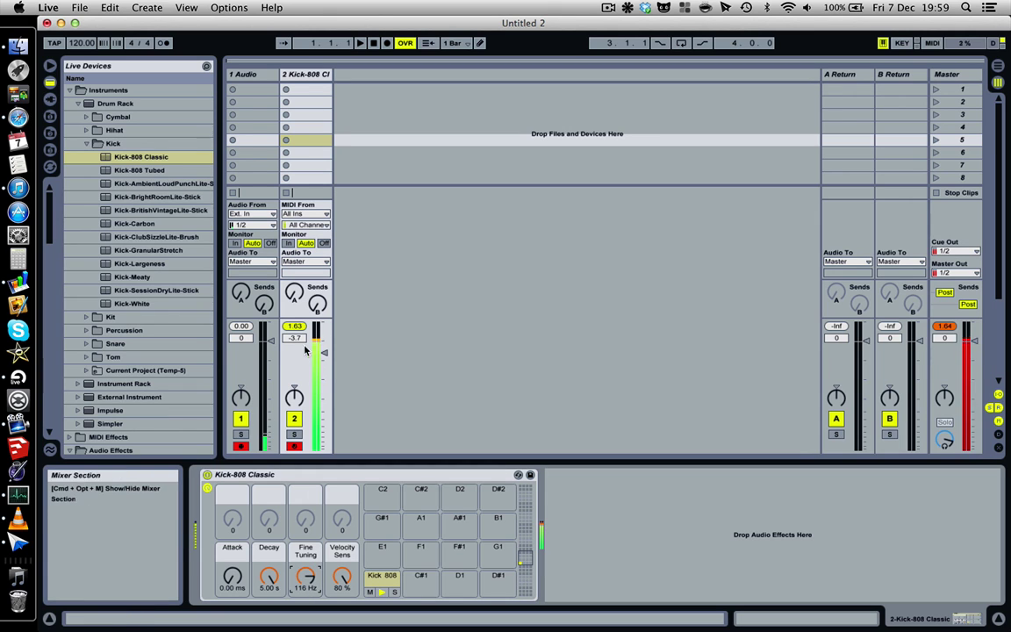
{"action": "left_click_drag", "start_coordinate": [307, 560], "coordinate": [306, 597]}
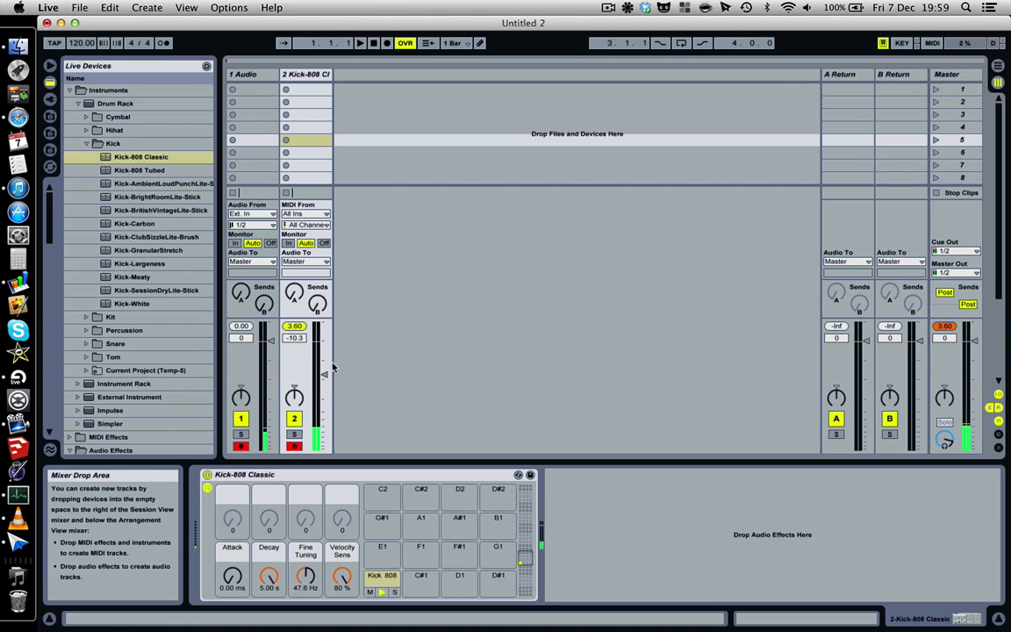
{"action": "left_click_drag", "start_coordinate": [324, 373], "coordinate": [324, 358]}
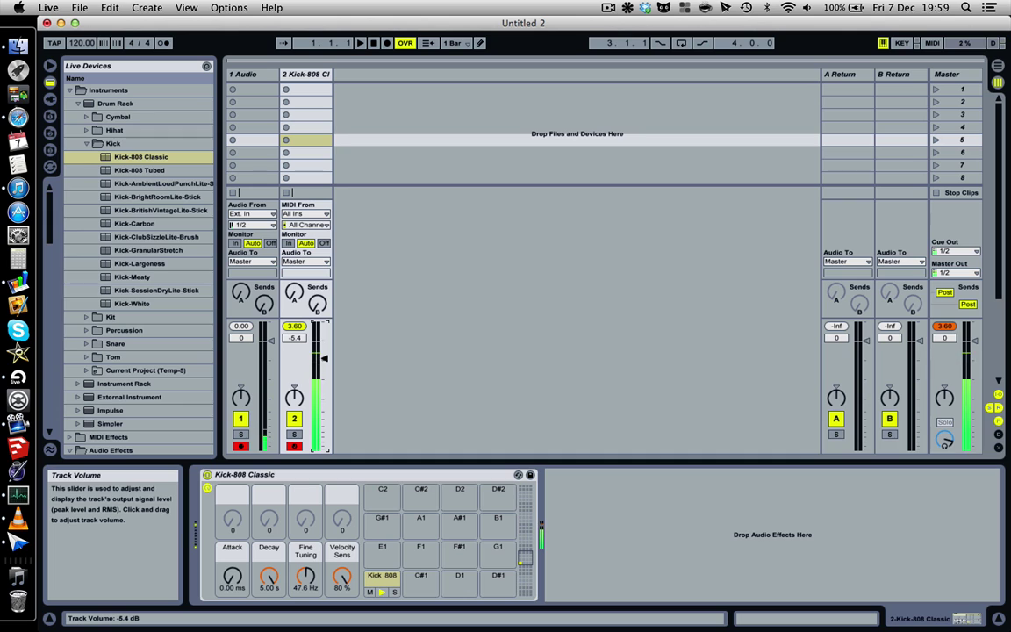
{"action": "left_click", "coordinate": [305, 327]}
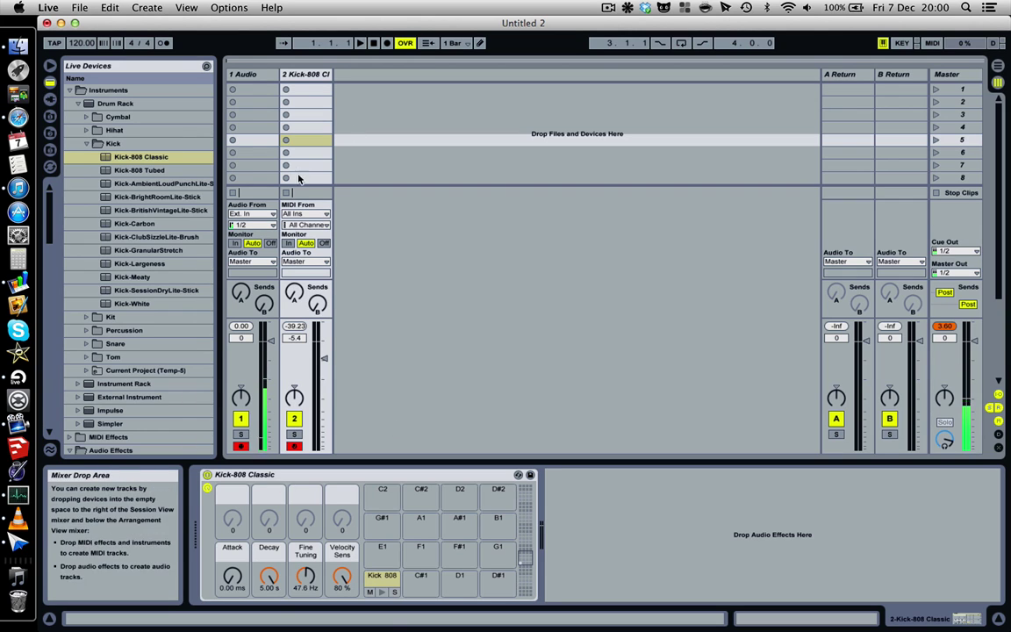
Insert a MIDI clip in the kick track's first slot and fill it with two consecutive half-bar Kick 808 notes.
{"action": "right_click", "coordinate": [324, 93]}
{"action": "left_click", "coordinate": [347, 107]}
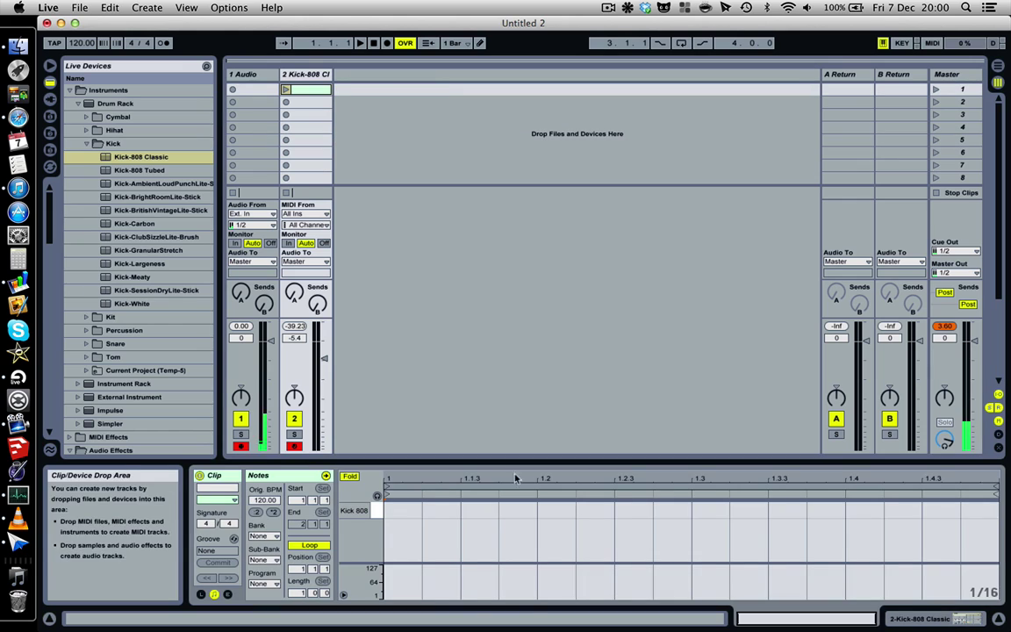
{"action": "key", "text": "b"}
{"action": "left_click", "coordinate": [409, 511]}
{"action": "key", "text": "shift+Right"}
{"action": "key", "text": "shift+Right"}
{"action": "key", "text": "shift+Right"}
{"action": "key", "text": "shift+Right"}
{"action": "key", "text": "shift+Right"}
{"action": "key", "text": "shift+Right"}
{"action": "key", "text": "shift+Right"}
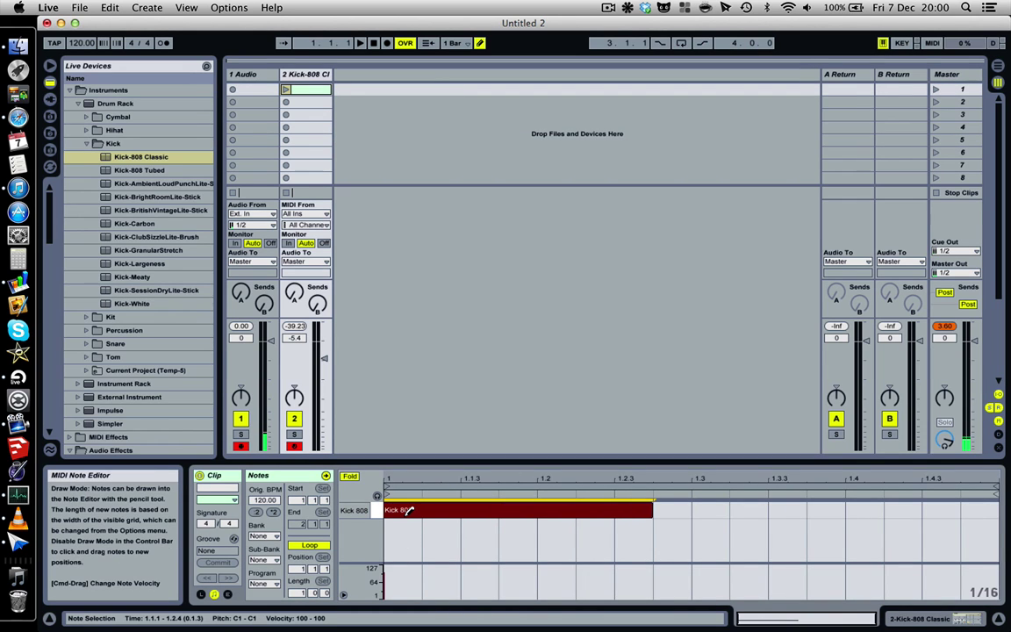
{"action": "key", "text": "super+d"}
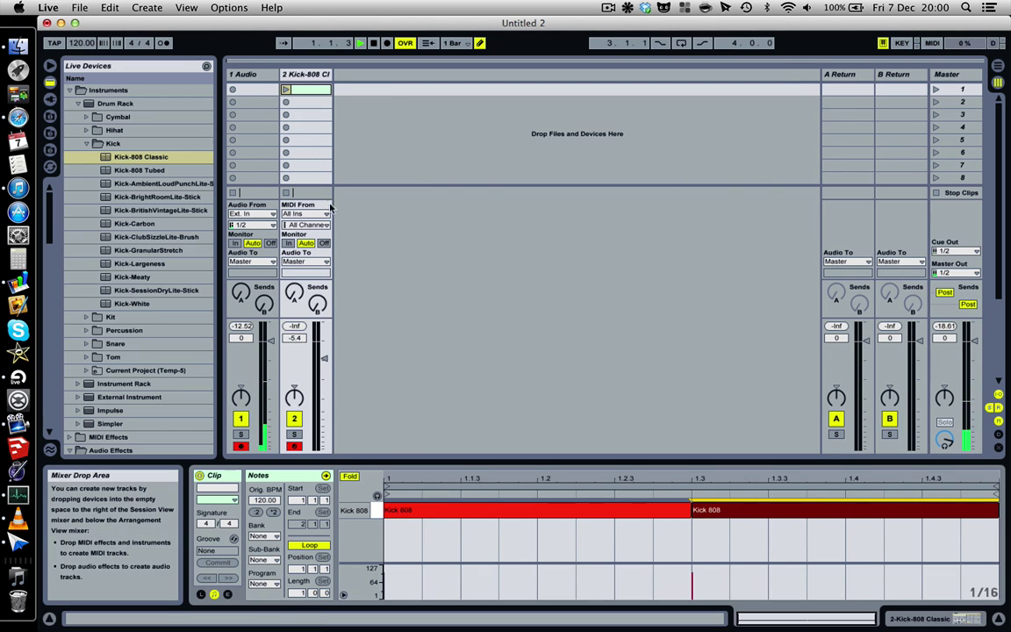
Disarm the kick track and launch its MIDI clip.
{"action": "left_click", "coordinate": [285, 90]}
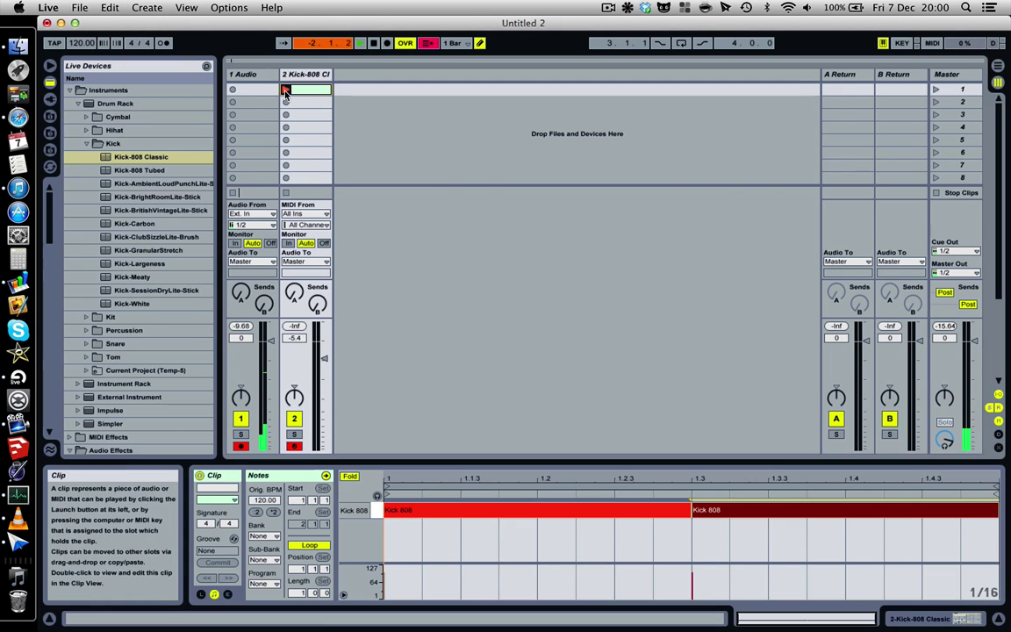
{"action": "left_click", "coordinate": [428, 44]}
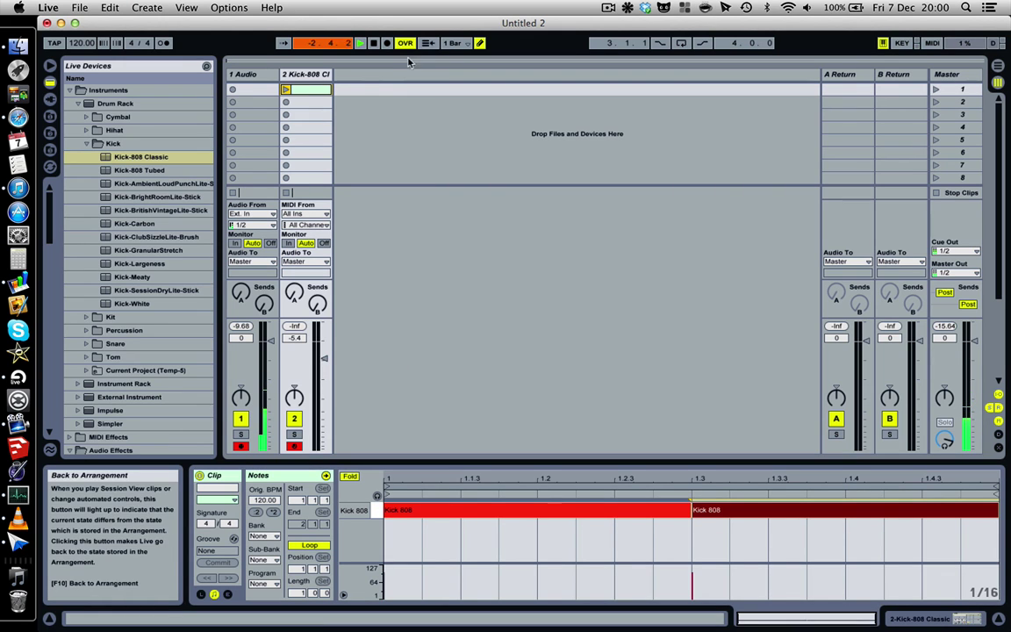
{"action": "left_click", "coordinate": [294, 446]}
{"action": "left_click", "coordinate": [286, 90]}
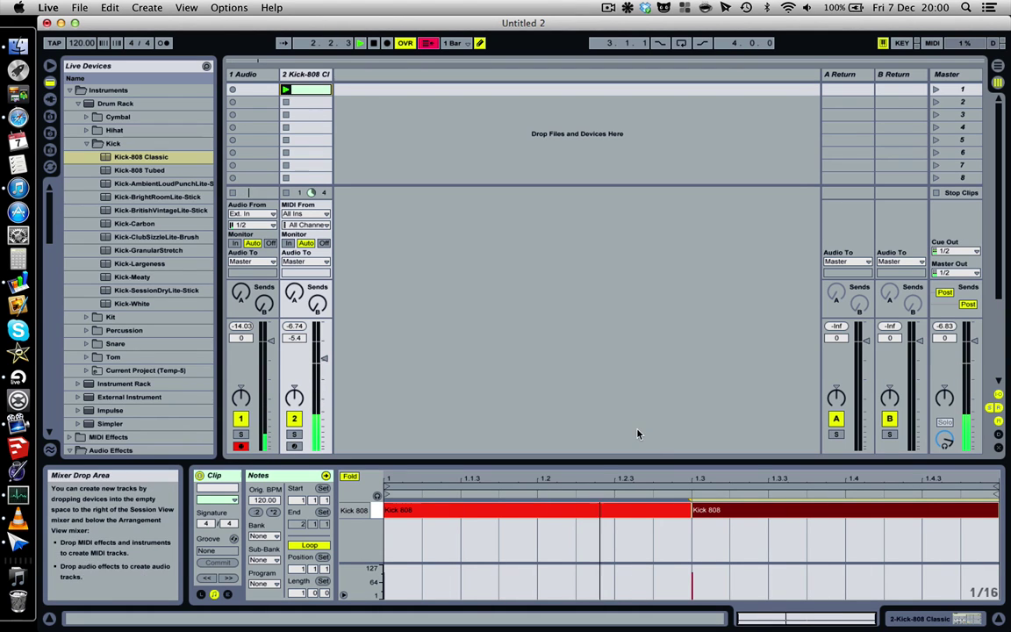
Turn off draw mode and show the kick track's devices.
{"action": "key", "text": "b"}
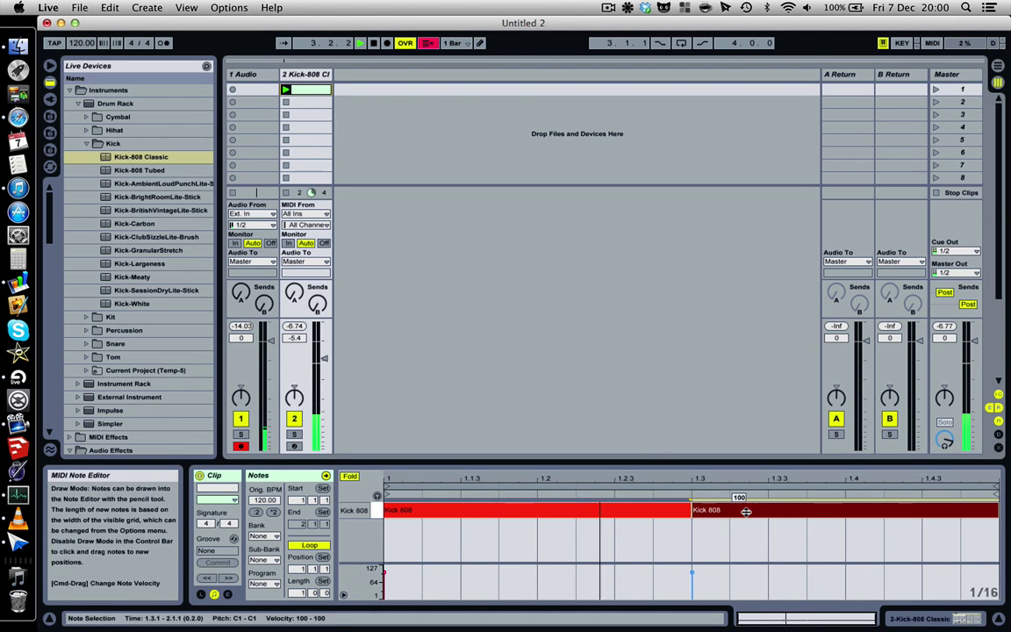
{"action": "key", "text": "Left"}
{"action": "left_click", "coordinate": [307, 89]}
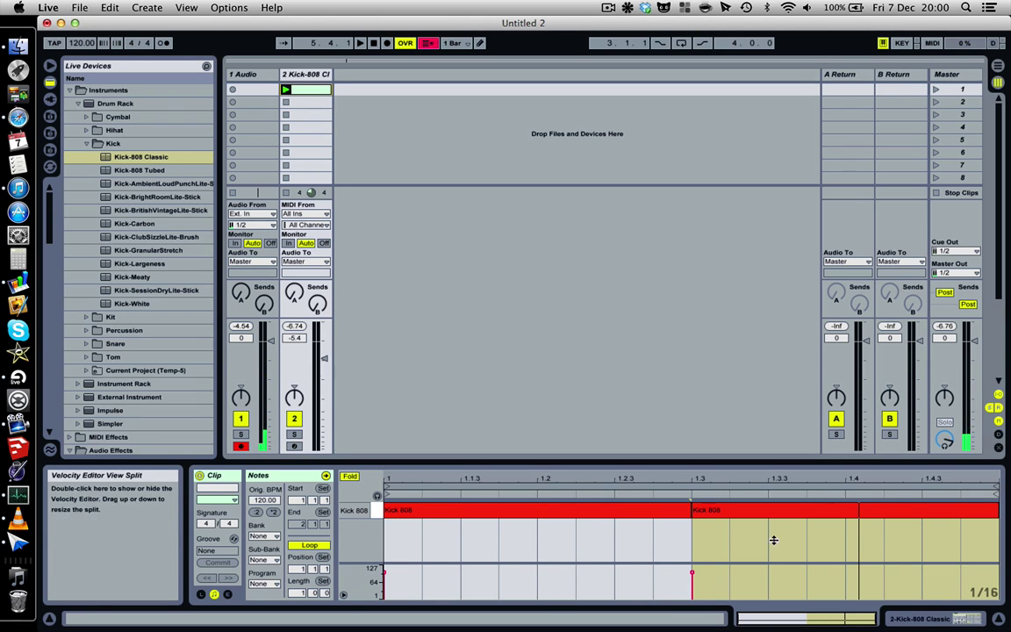
{"action": "left_click", "coordinate": [945, 621]}
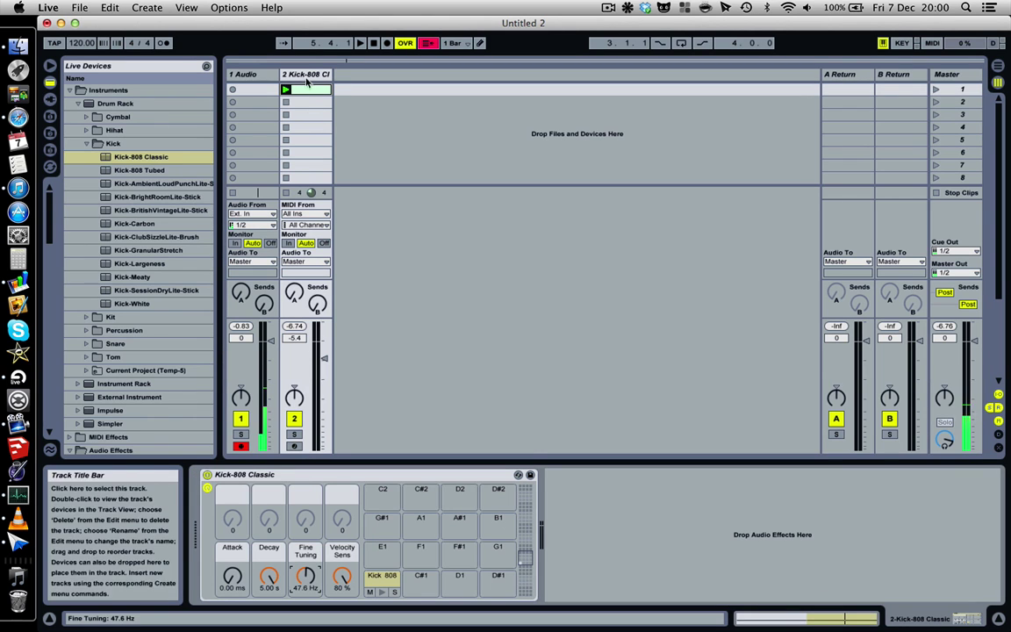
Freeze the kick track and flatten it to audio.
{"action": "right_click", "coordinate": [285, 102]}
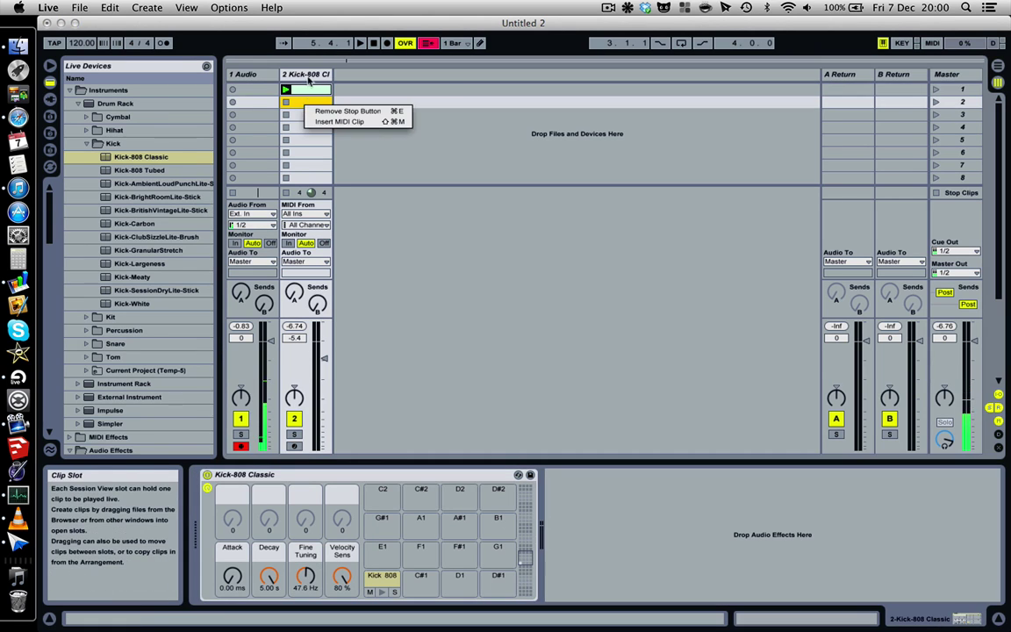
{"action": "right_click", "coordinate": [309, 75]}
{"action": "left_click", "coordinate": [351, 160]}
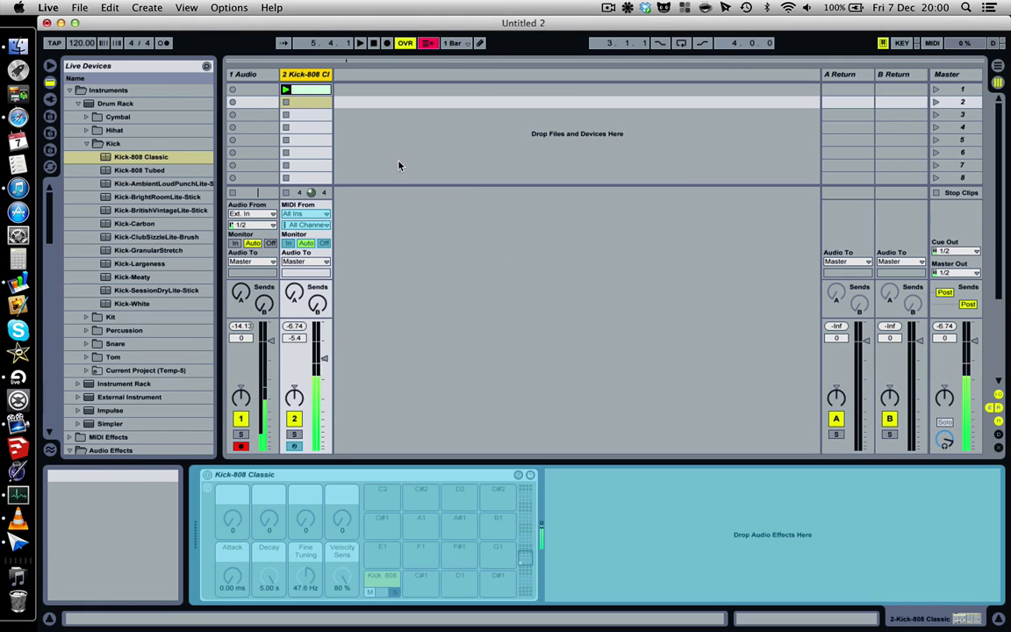
{"action": "right_click", "coordinate": [305, 77]}
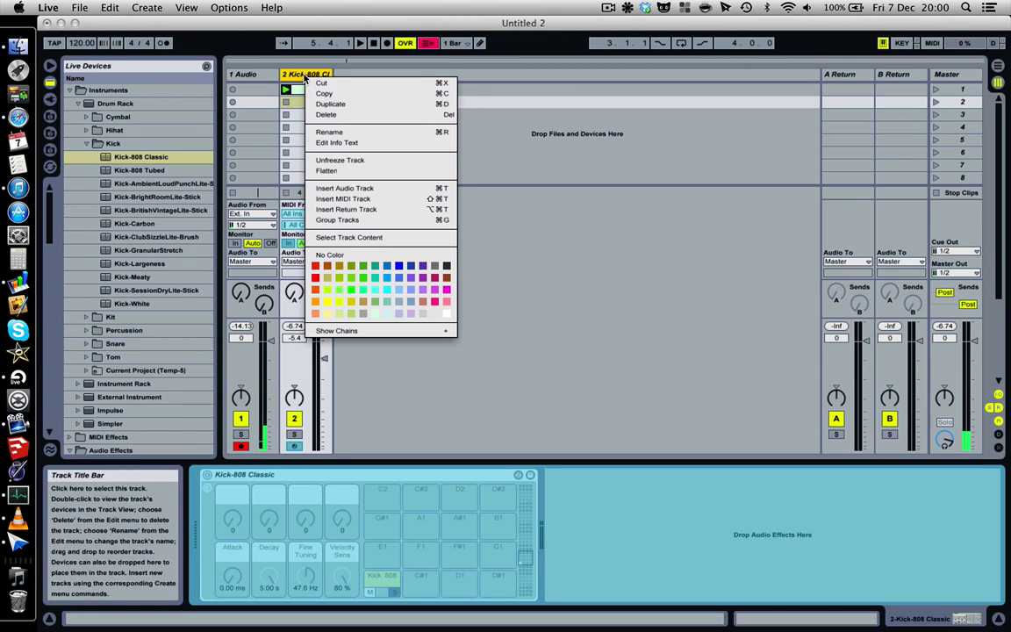
{"action": "left_click", "coordinate": [344, 172]}
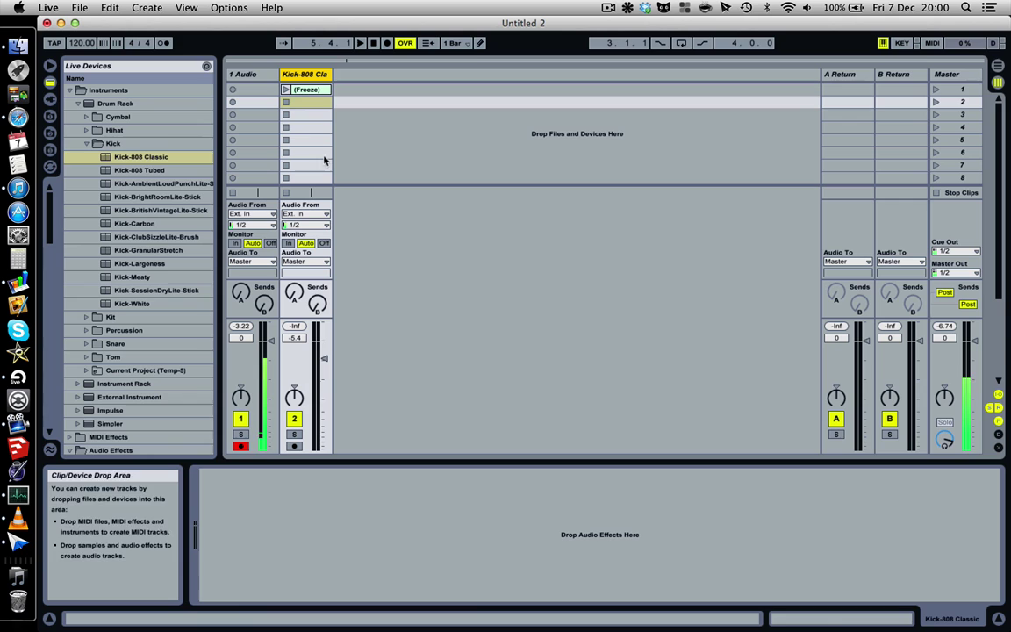
Examine the flattened kick clip's waveform up close at the hit on beat 1.3, and return to the track's devices.
{"action": "left_click", "coordinate": [295, 90]}
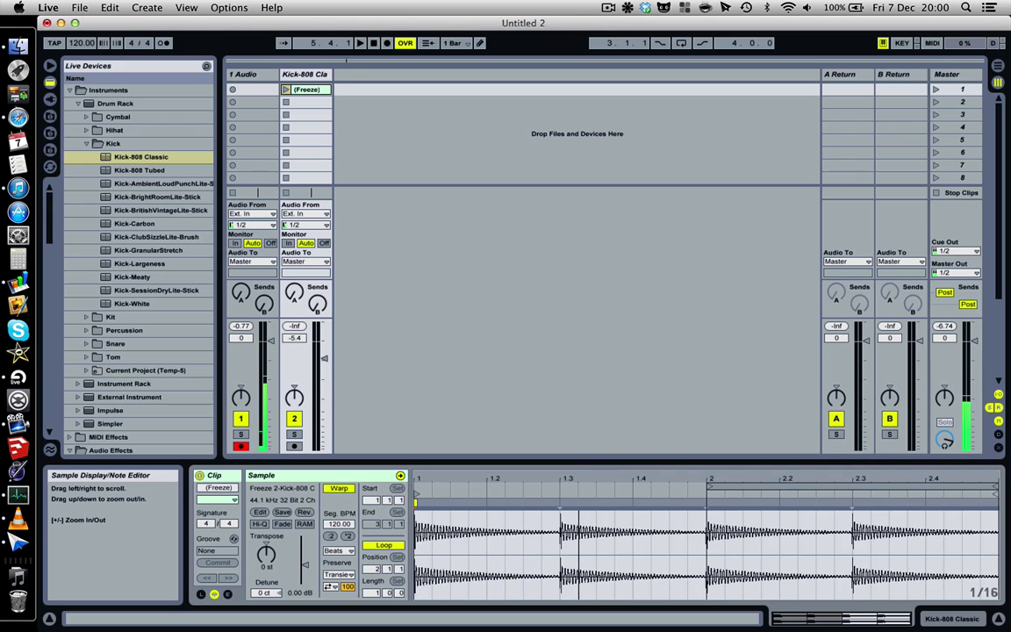
{"action": "left_click_drag", "start_coordinate": [578, 490], "coordinate": [578, 544]}
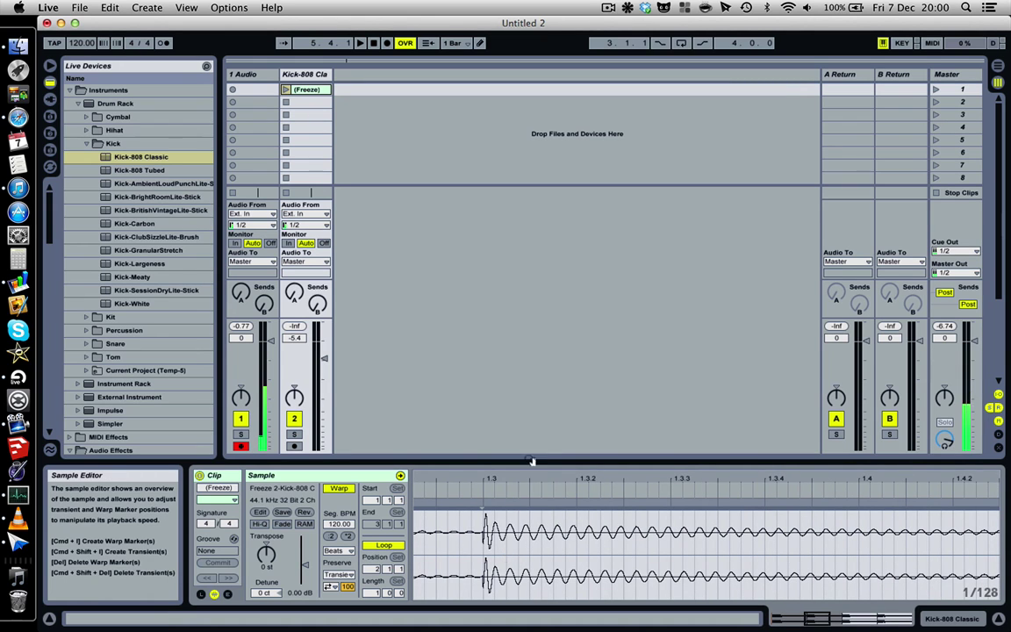
{"action": "left_click_drag", "start_coordinate": [524, 476], "coordinate": [569, 452]}
{"action": "left_click", "coordinate": [949, 619]}
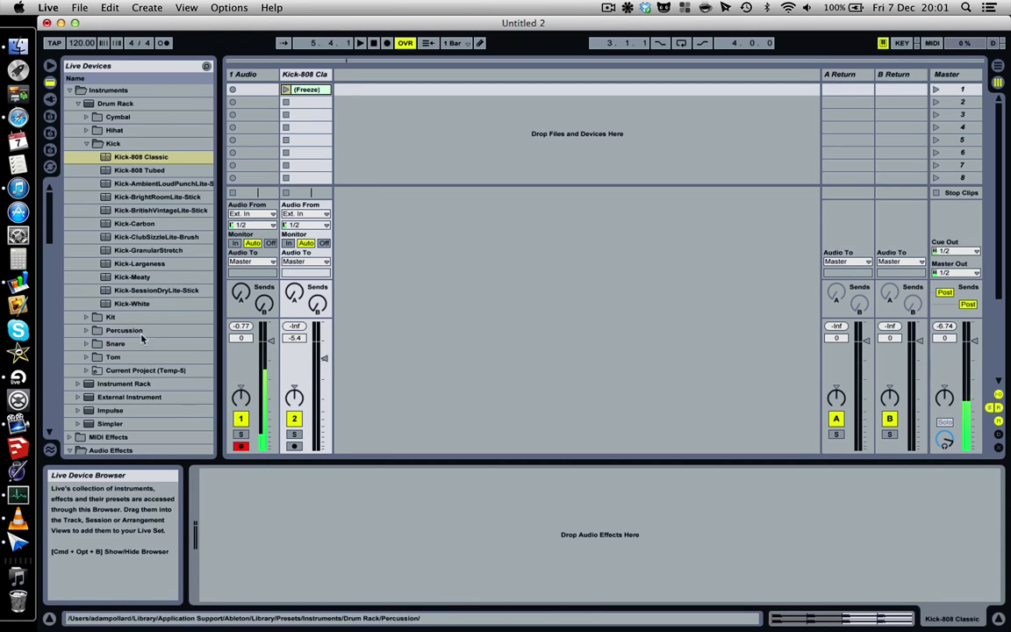
Load the Kick Huge Warm preset from the Drum Processing audio effect racks onto the kick track.
{"action": "scroll", "coordinate": [123, 333], "scroll_direction": "down", "scroll_amount": 5}
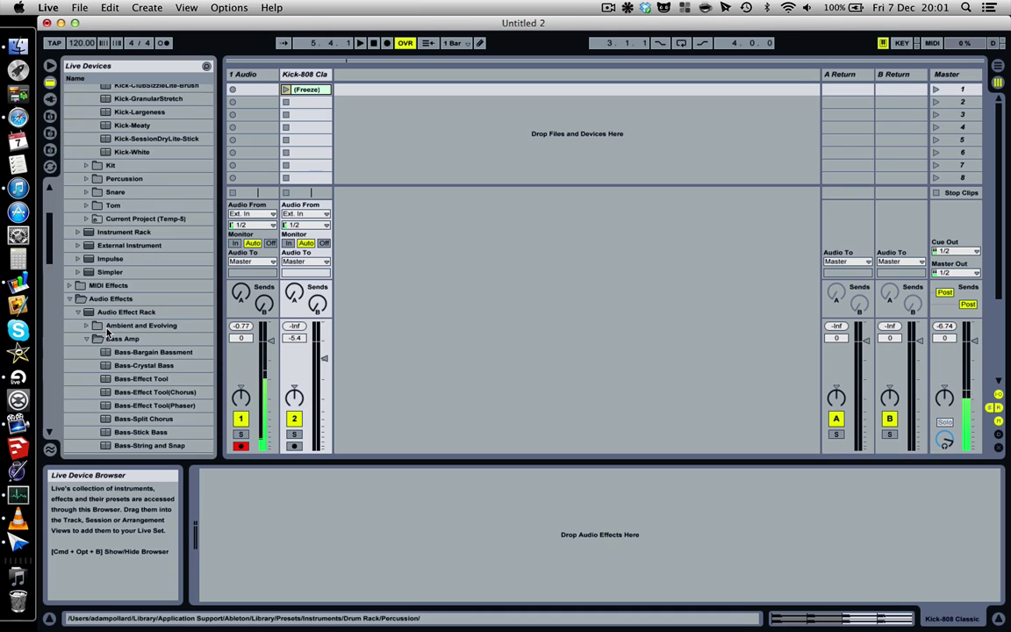
{"action": "scroll", "coordinate": [106, 289], "scroll_direction": "down", "scroll_amount": 8}
{"action": "scroll", "coordinate": [101, 228], "scroll_direction": "up", "scroll_amount": 5}
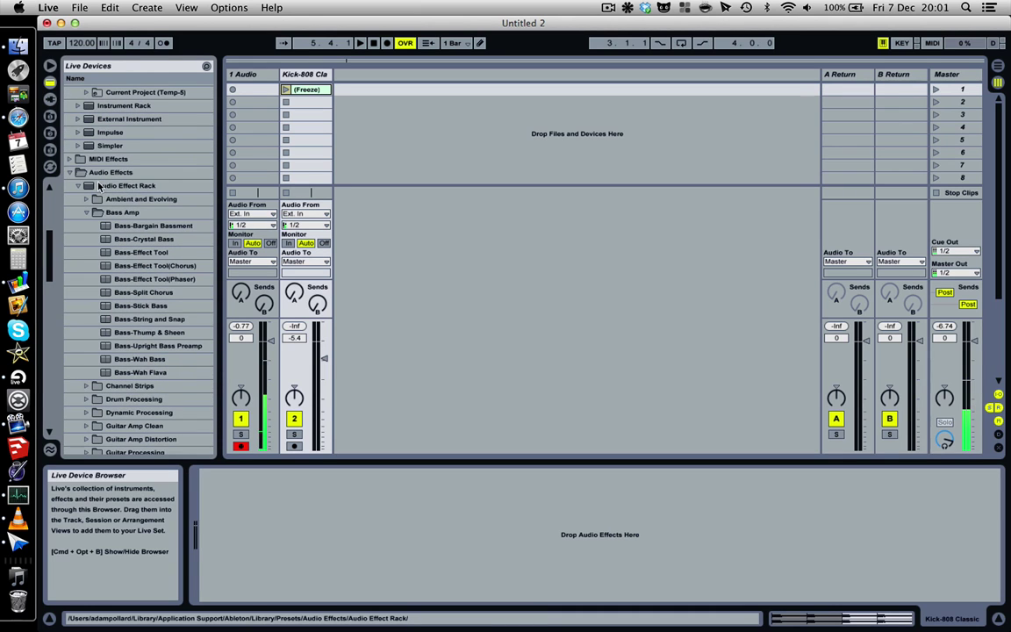
{"action": "scroll", "coordinate": [123, 265], "scroll_direction": "down", "scroll_amount": 6}
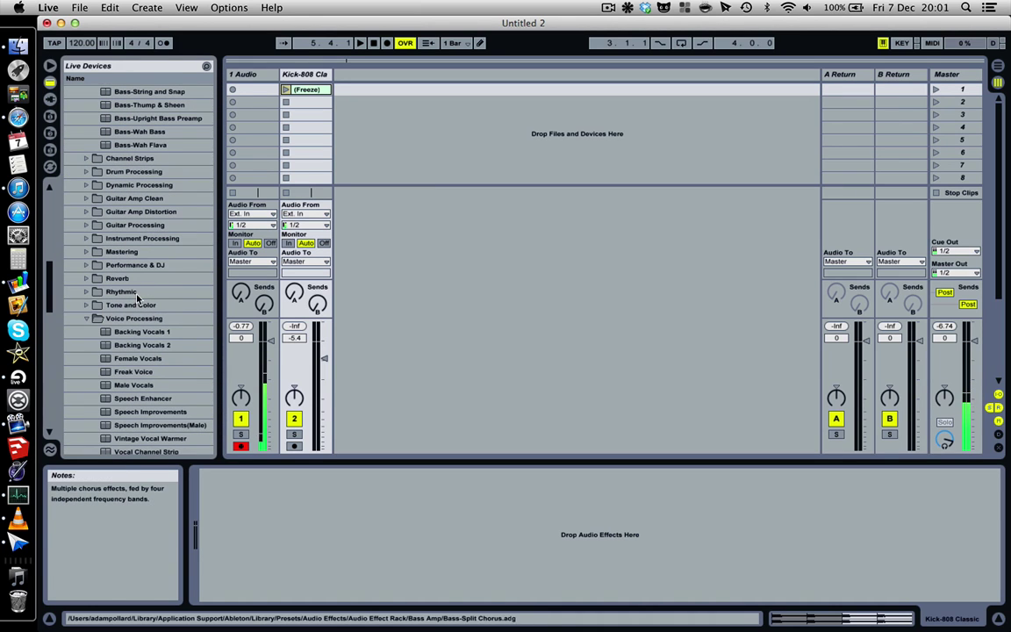
{"action": "left_click", "coordinate": [99, 173]}
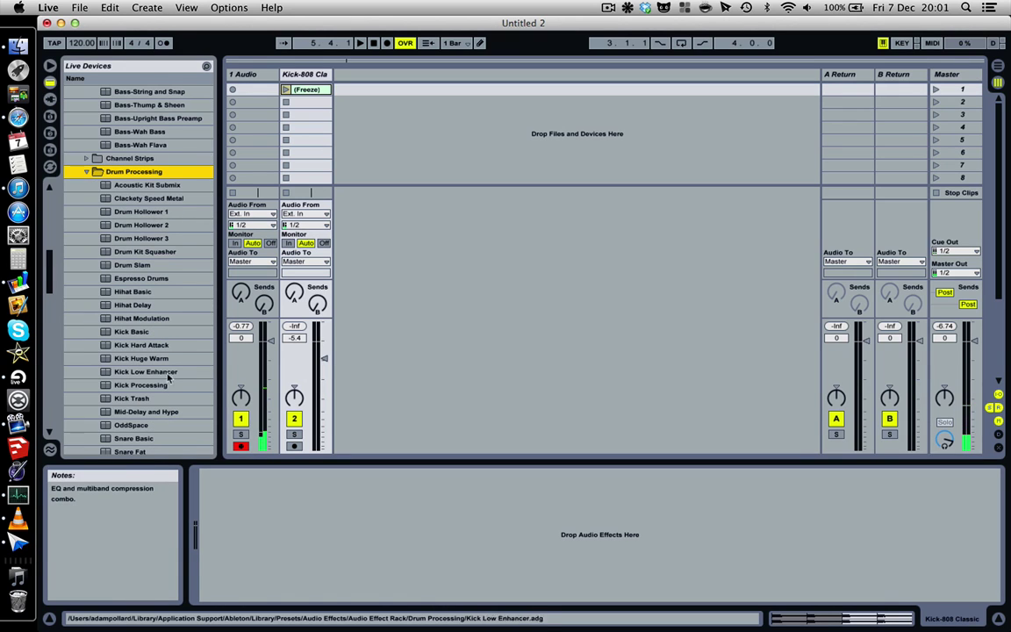
{"action": "scroll", "coordinate": [160, 281], "scroll_direction": "down", "scroll_amount": 1}
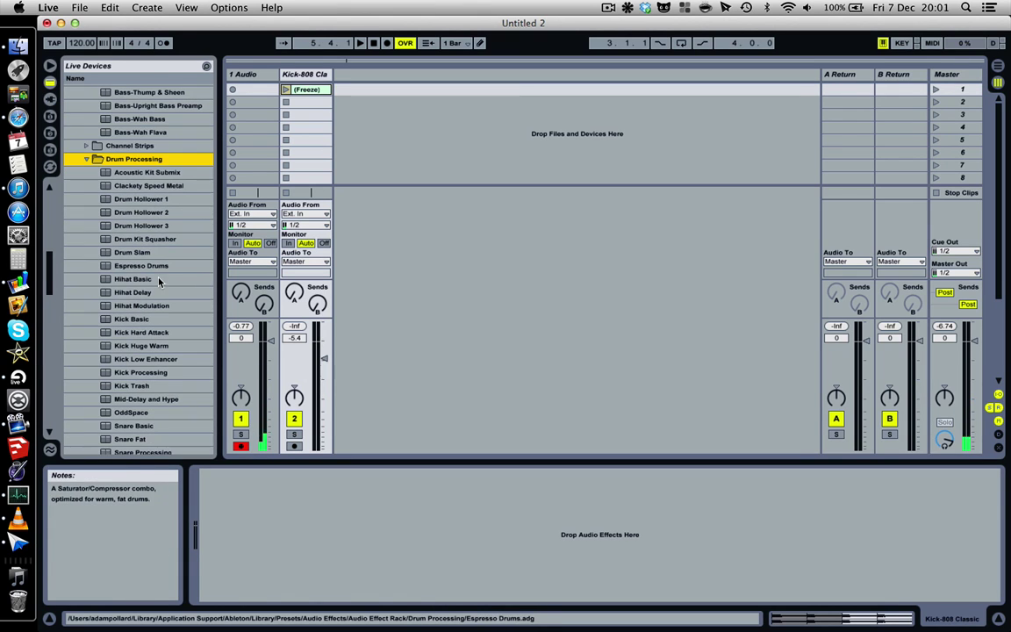
{"action": "double_click", "coordinate": [151, 347]}
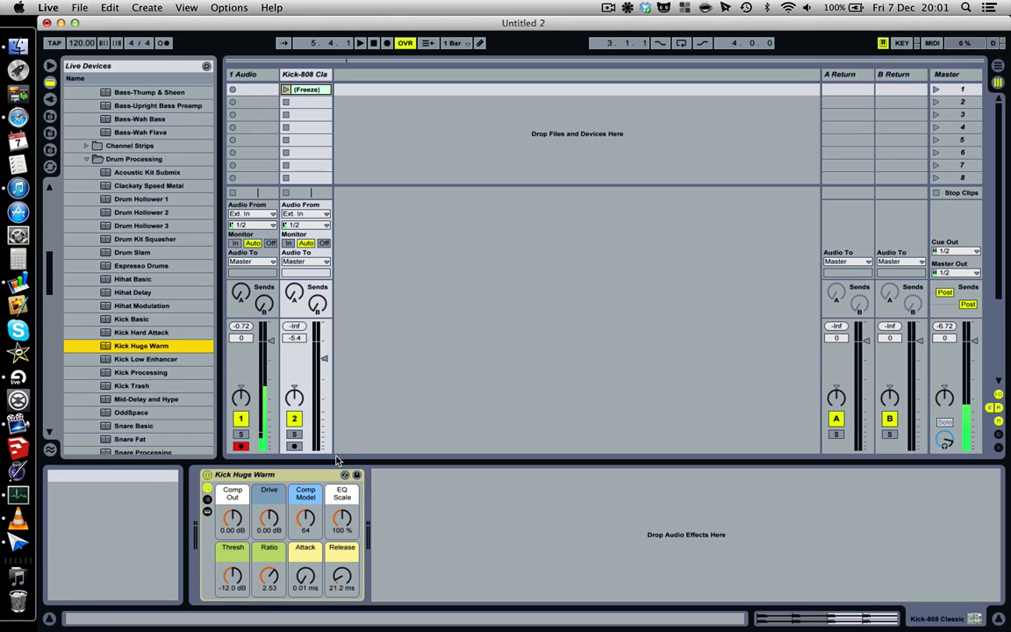
Delete the kick track and insert a new MIDI track in its place.
{"action": "left_click", "coordinate": [311, 75]}
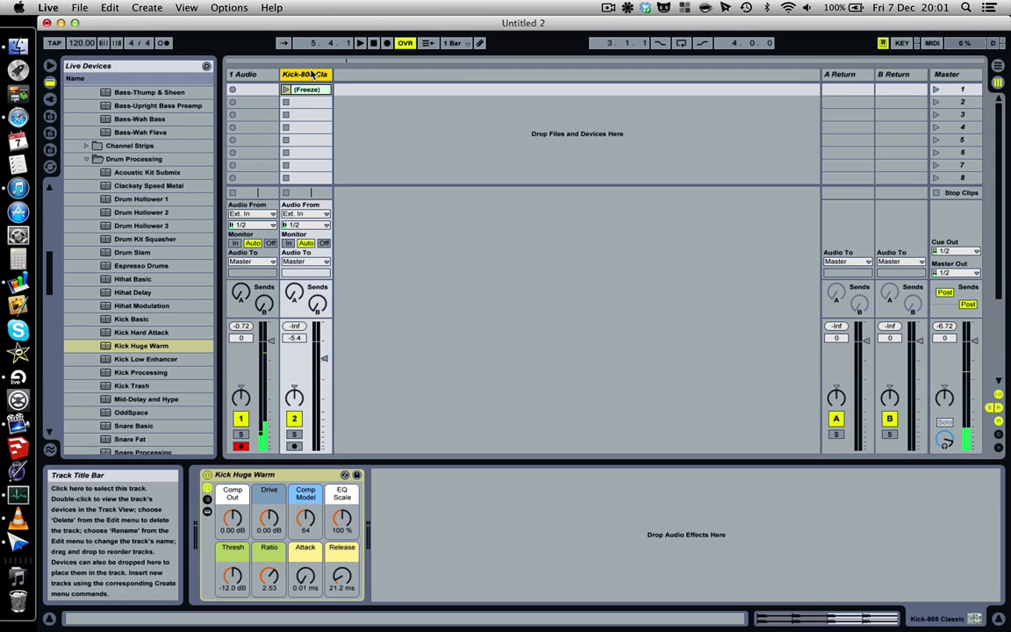
{"action": "key", "text": "BackSpace"}
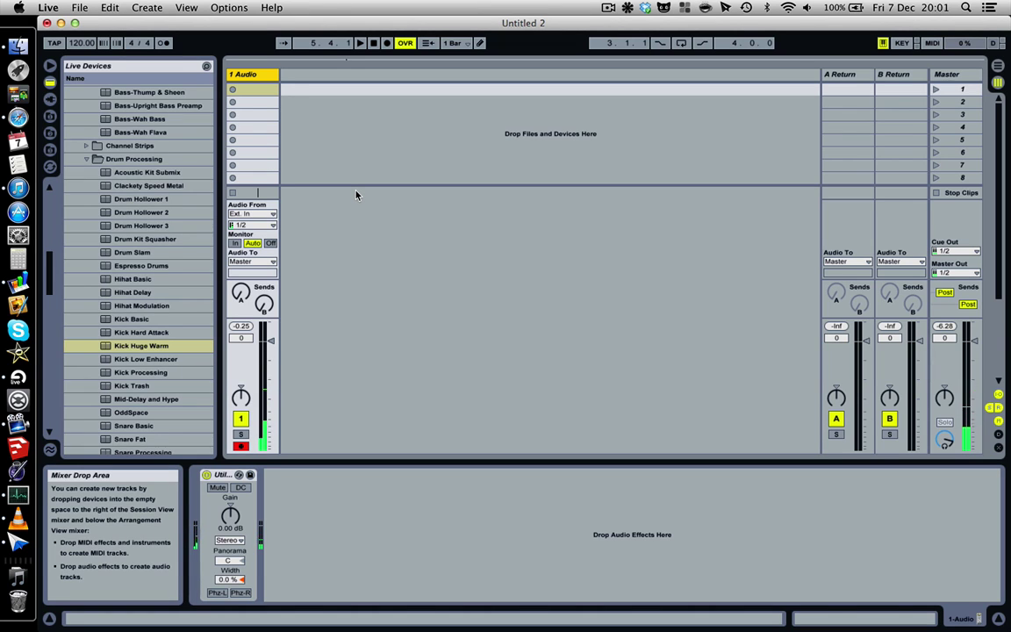
{"action": "left_click", "coordinate": [304, 106]}
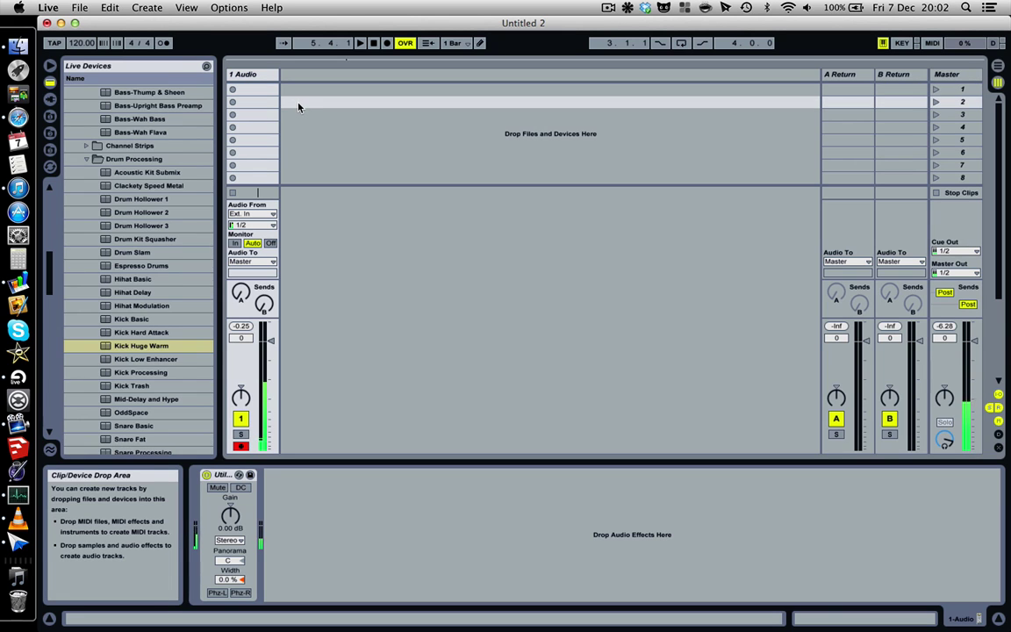
{"action": "left_click", "coordinate": [147, 7]}
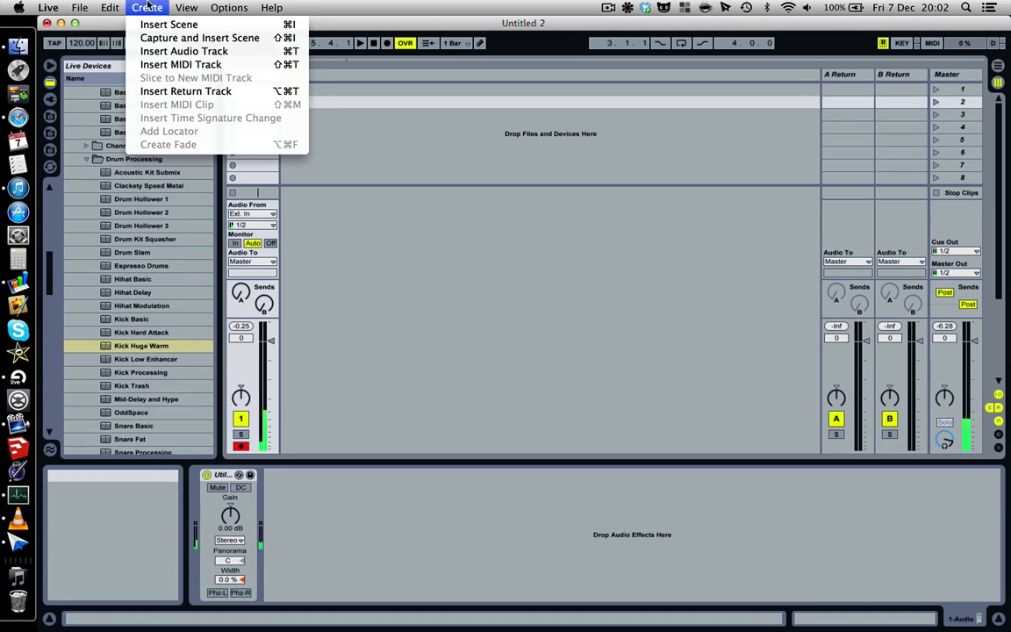
{"action": "left_click", "coordinate": [182, 65]}
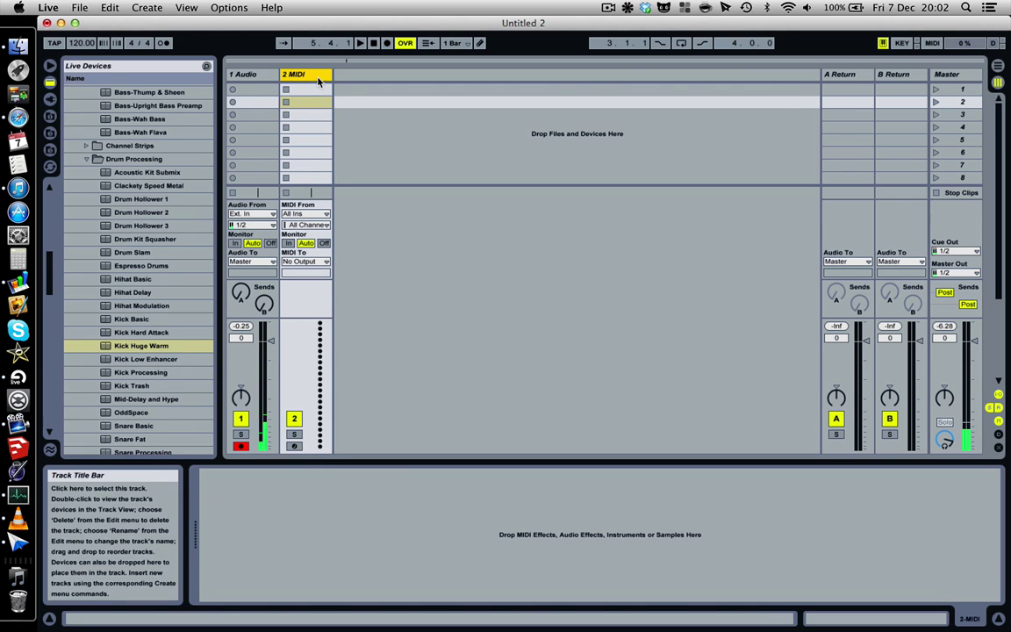
Load an empty Simpler instrument onto the new MIDI track, keeping only the audio track armed for recording.
{"action": "scroll", "coordinate": [149, 215], "scroll_direction": "up", "scroll_amount": 15}
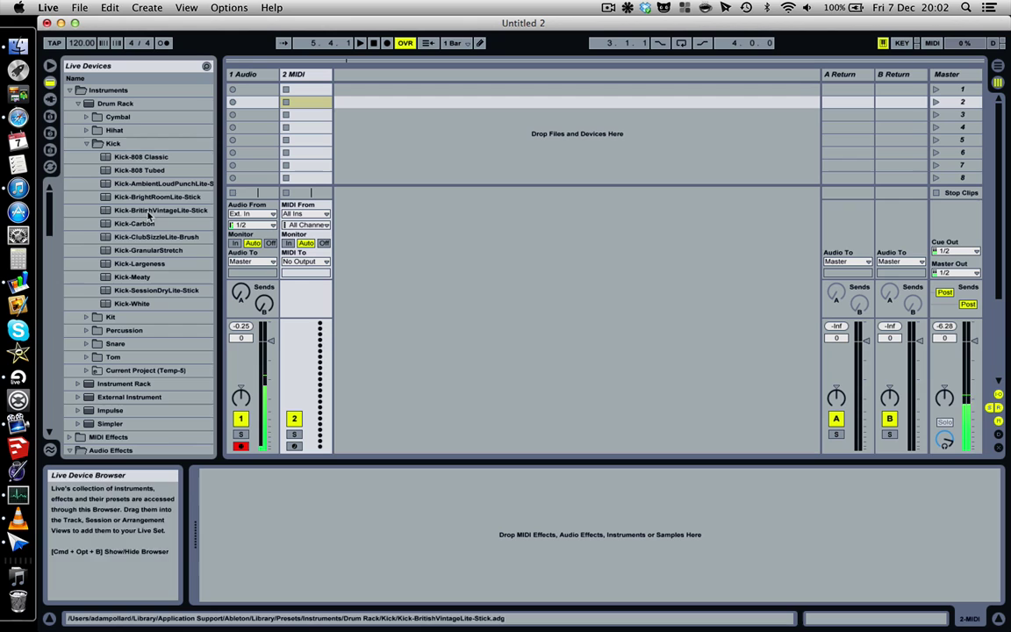
{"action": "double_click", "coordinate": [118, 424]}
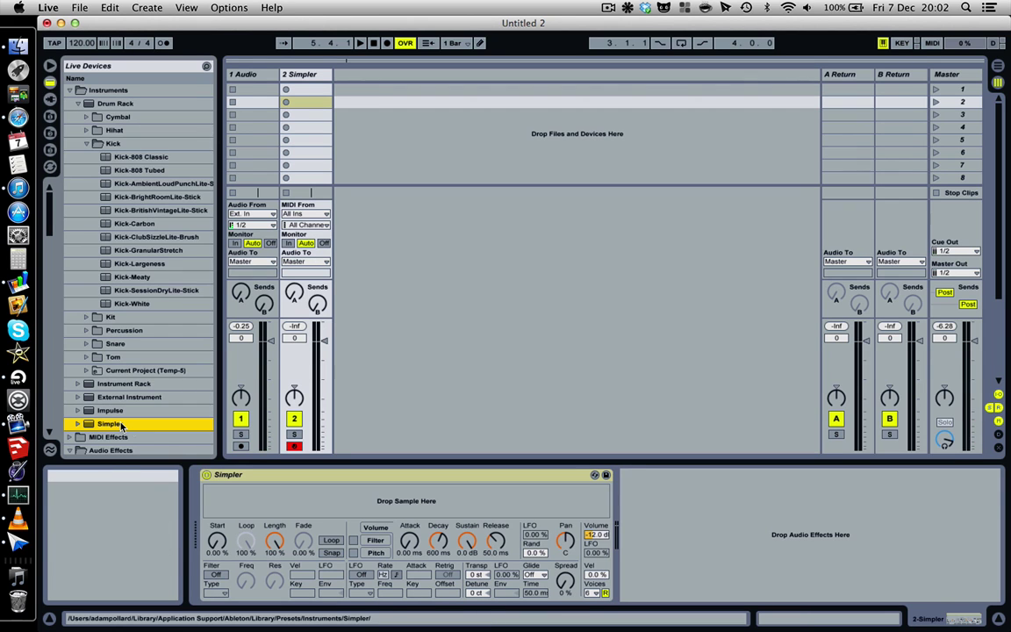
{"action": "left_click", "coordinate": [240, 447]}
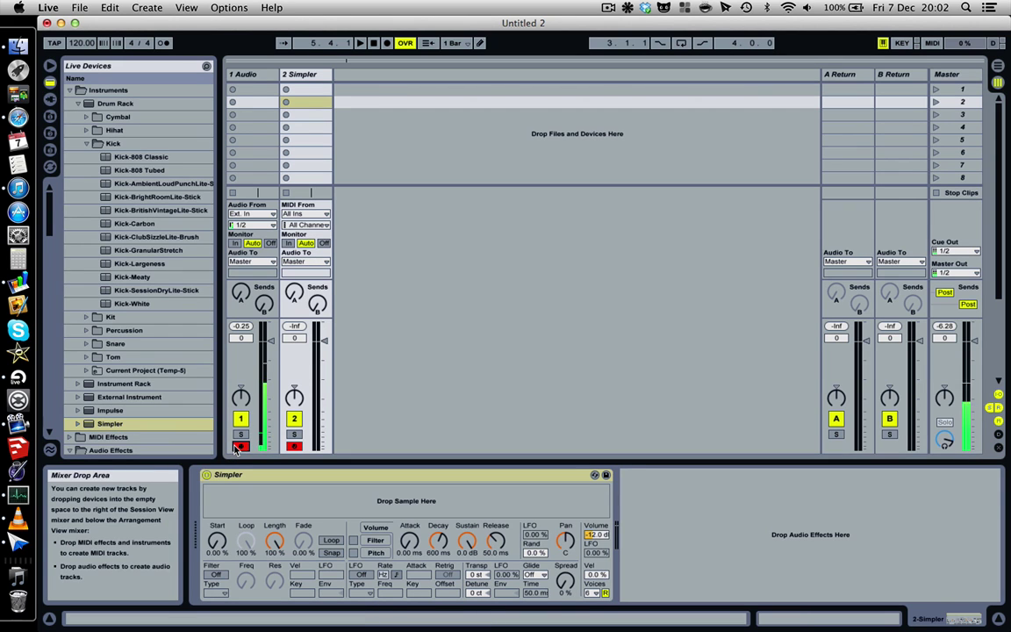
{"action": "left_click", "coordinate": [296, 447]}
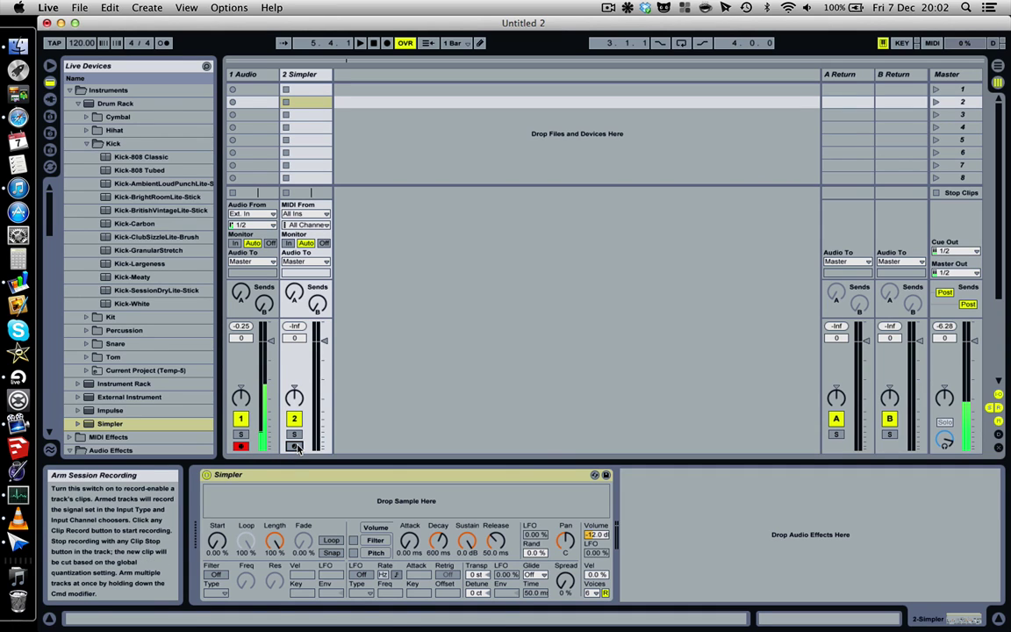
Audition samples from XF_SnrLayer39 to XF_SnrLayer41 in the Layered snares folder and load XF_SnrLayer40.wav into Simpler.
{"action": "left_click", "coordinate": [50, 134]}
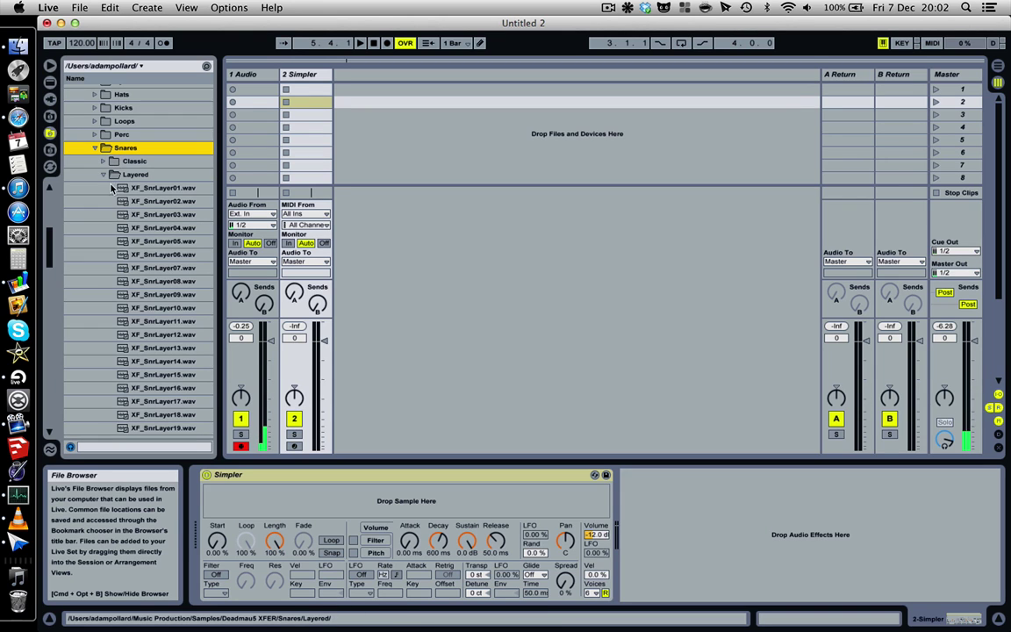
{"action": "scroll", "coordinate": [186, 316], "scroll_direction": "down", "scroll_amount": 5}
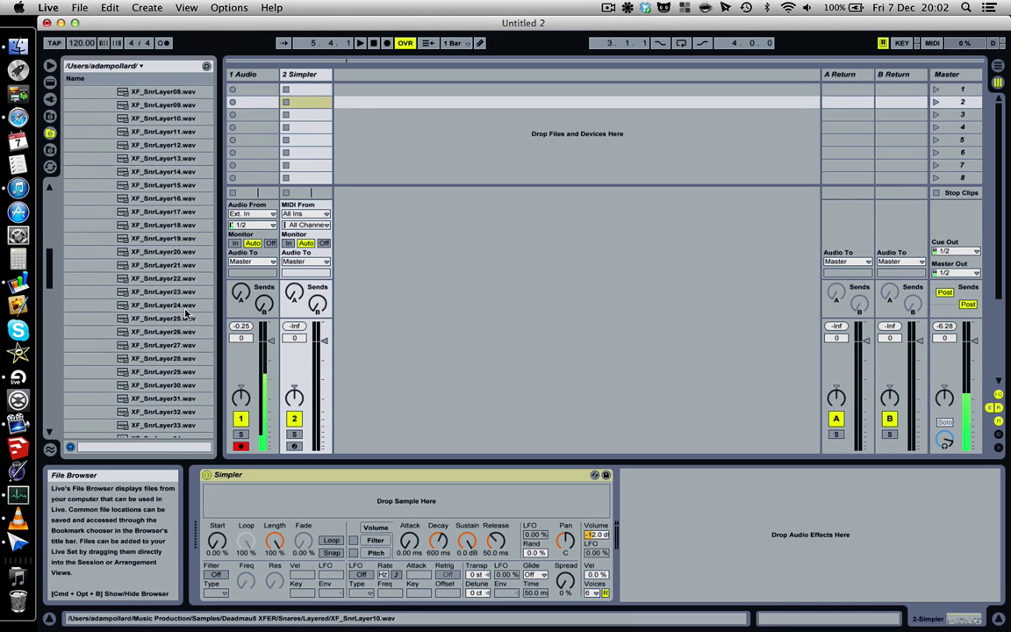
{"action": "scroll", "coordinate": [185, 316], "scroll_direction": "down", "scroll_amount": 2}
{"action": "scroll", "coordinate": [182, 367], "scroll_direction": "down", "scroll_amount": 3}
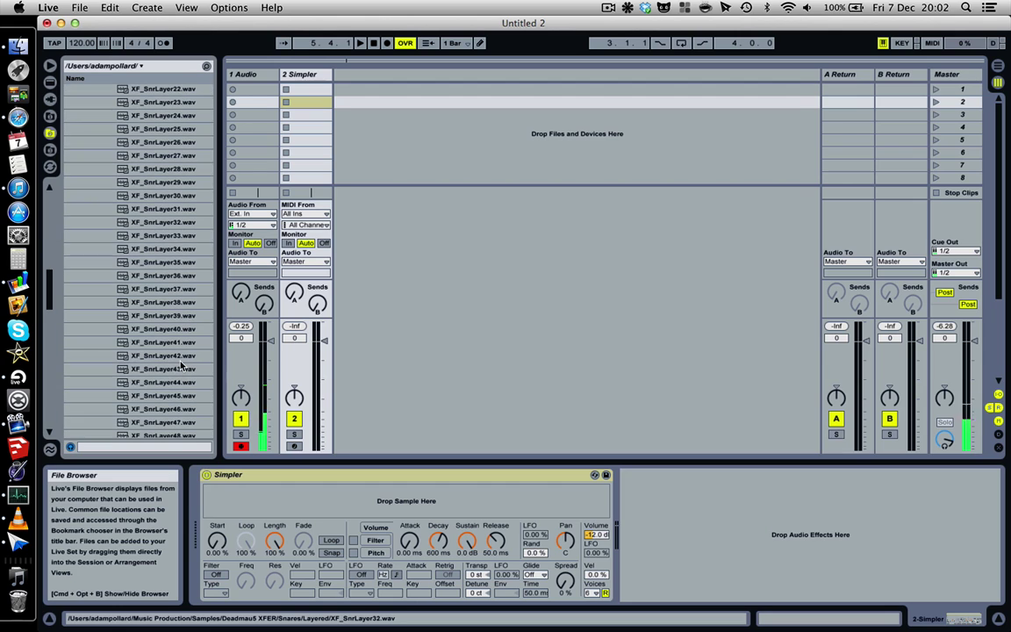
{"action": "left_click", "coordinate": [179, 357]}
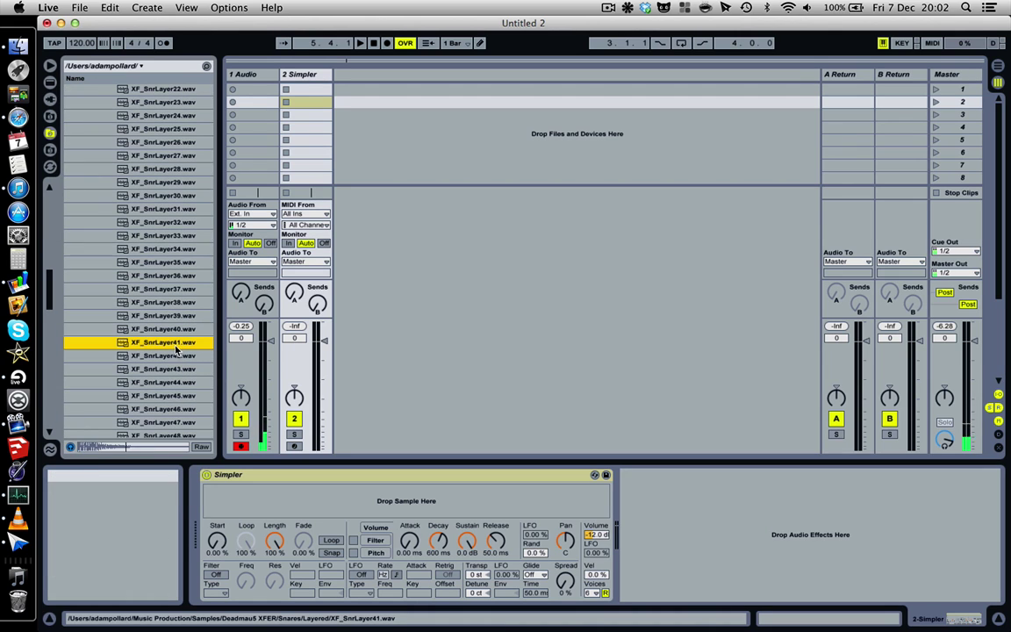
{"action": "left_click", "coordinate": [177, 329]}
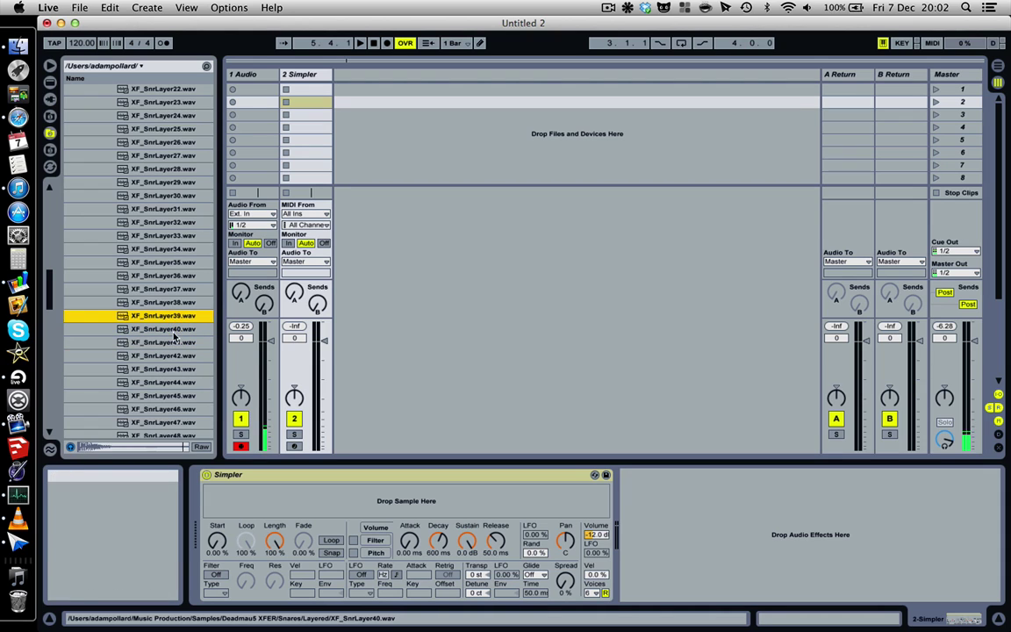
{"action": "left_click", "coordinate": [174, 343]}
{"action": "left_click", "coordinate": [174, 329]}
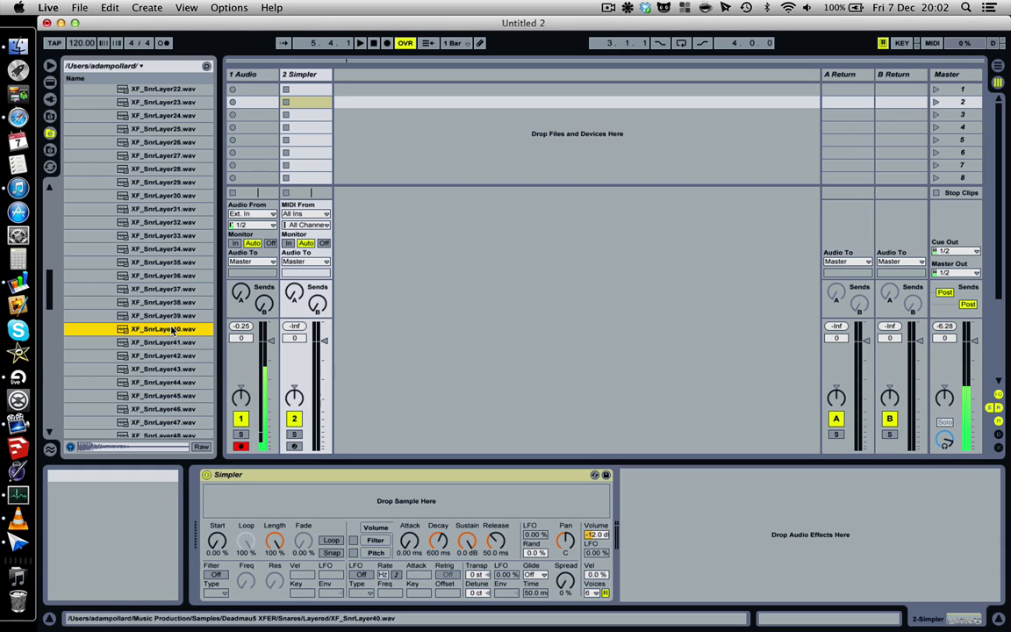
{"action": "left_click_drag", "start_coordinate": [173, 329], "coordinate": [294, 502]}
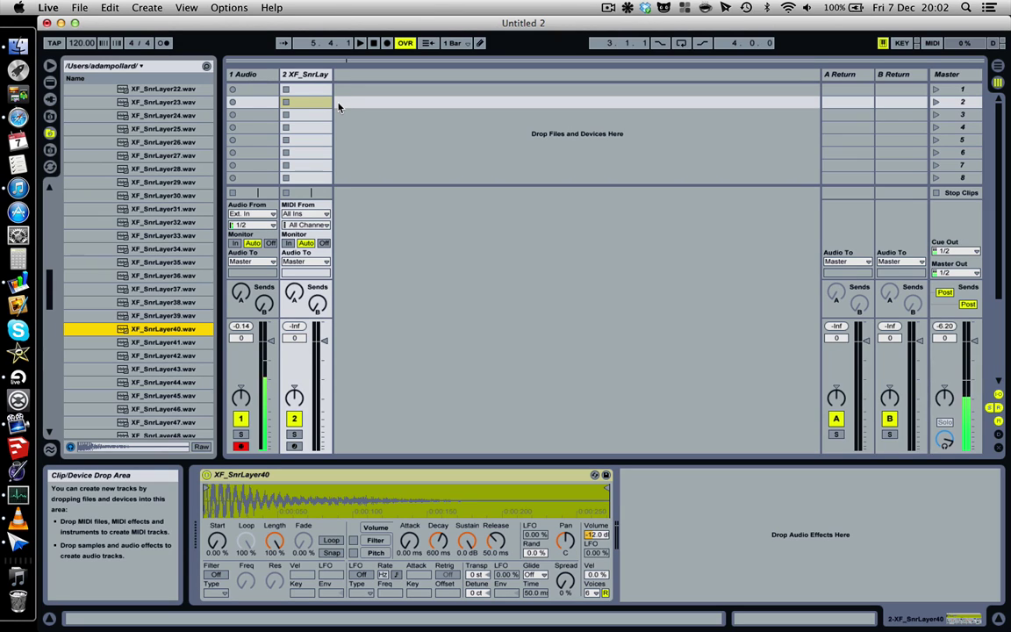
Create a MIDI clip with a 1/16 triplet grid in the snare track's first slot and set the tempo to 145 BPM.
{"action": "right_click", "coordinate": [288, 82]}
{"action": "left_click", "coordinate": [303, 98]}
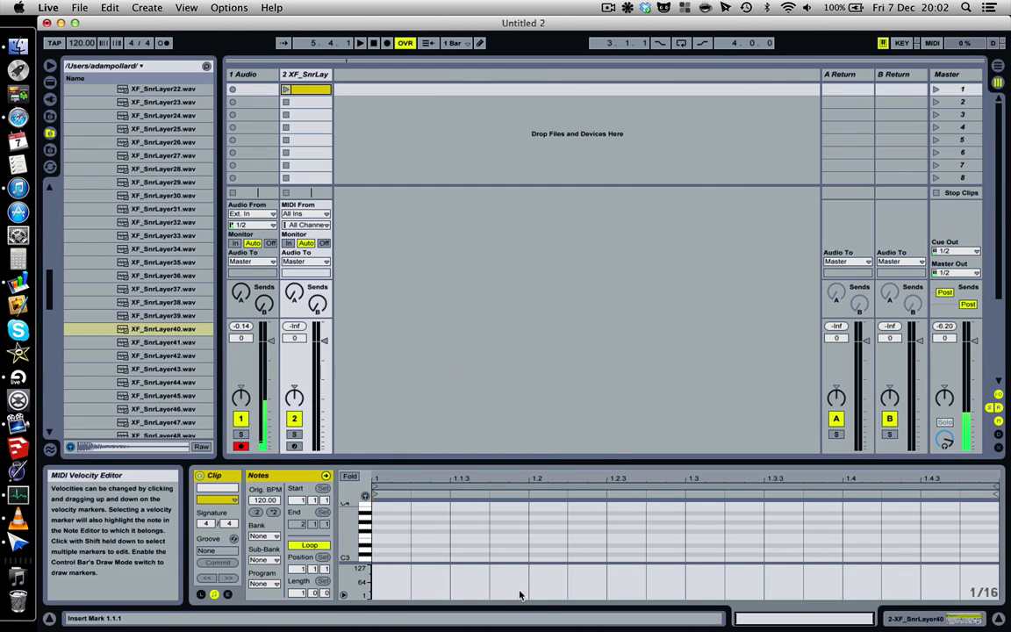
{"action": "right_click", "coordinate": [431, 525]}
{"action": "left_click", "coordinate": [533, 491]}
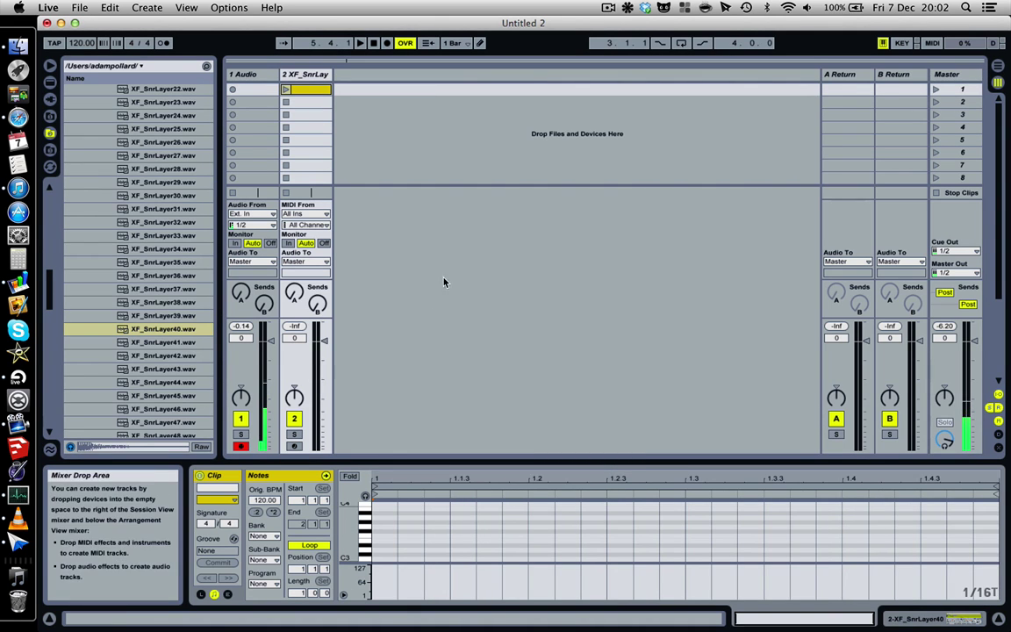
{"action": "left_click_drag", "start_coordinate": [82, 42], "coordinate": [81, 19]}
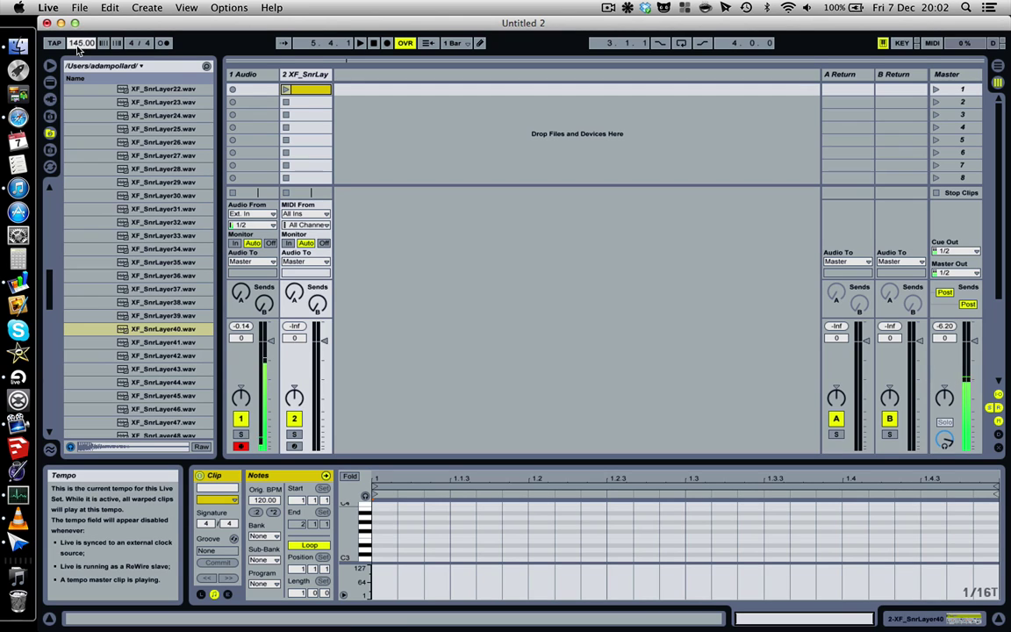
Draw a C3 note one 1/16 triplet long at the clip's start and duplicate it into four consecutive notes.
{"action": "scroll", "coordinate": [406, 549], "scroll_direction": "down", "scroll_amount": 1}
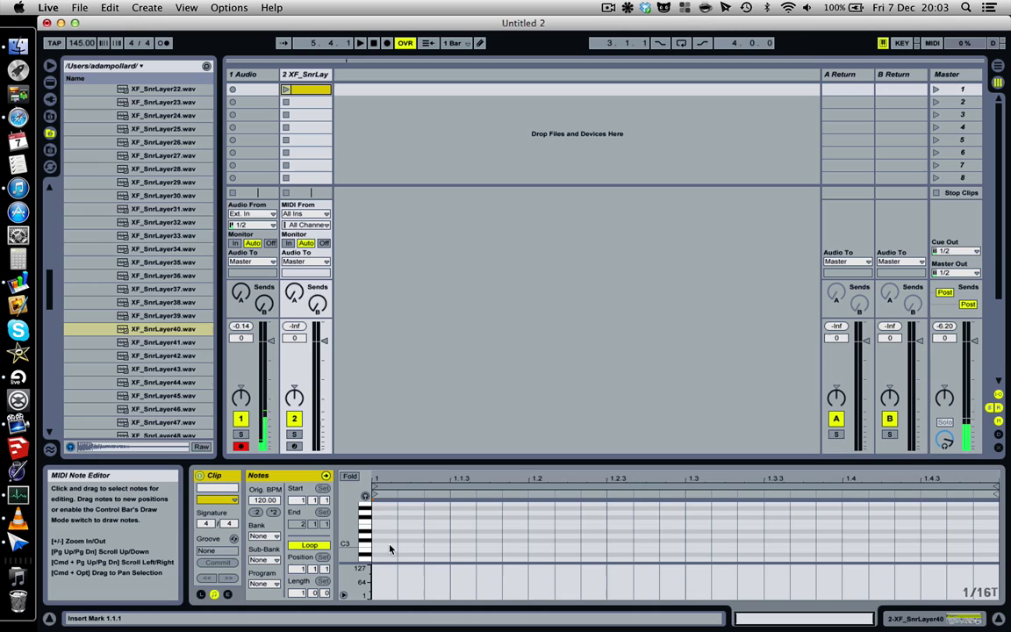
{"action": "key", "text": "b"}
{"action": "left_click", "coordinate": [392, 544]}
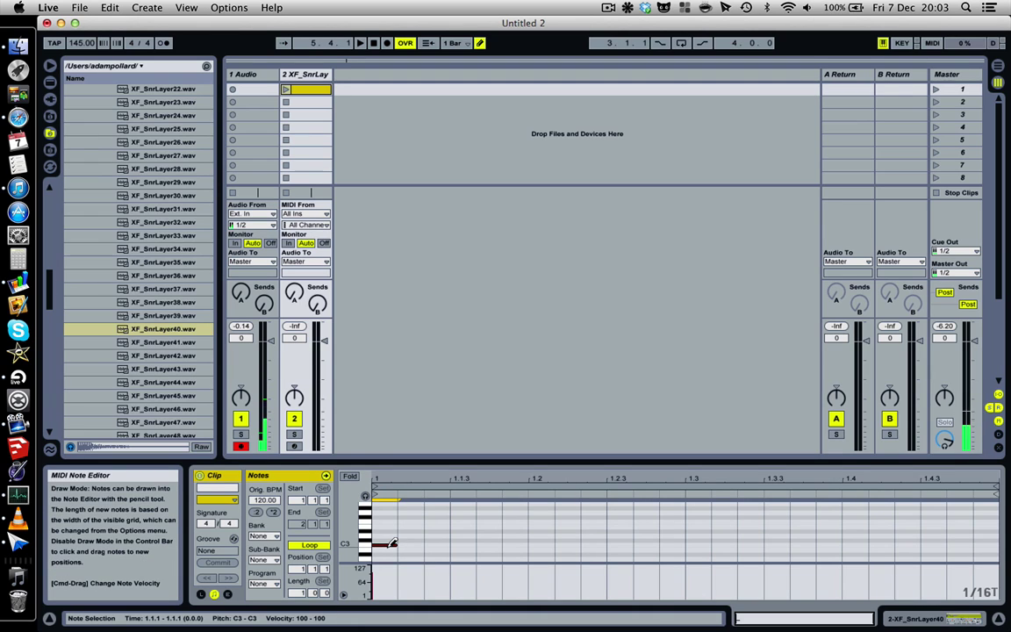
{"action": "key", "text": "super+d"}
{"action": "key", "text": "super+d"}
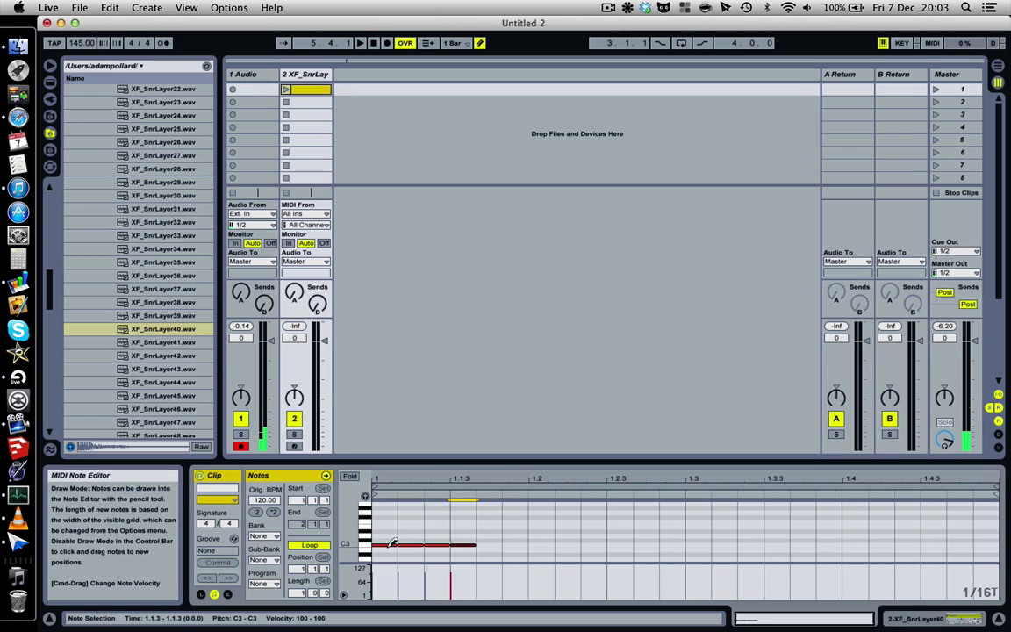
Lengthen the fourth C3 note to one beat and repeat it at 1.2.3, 1.3.3 and 1.4.1 up to the bar's end.
{"action": "key", "text": "super+d"}
{"action": "key", "text": "super+d"}
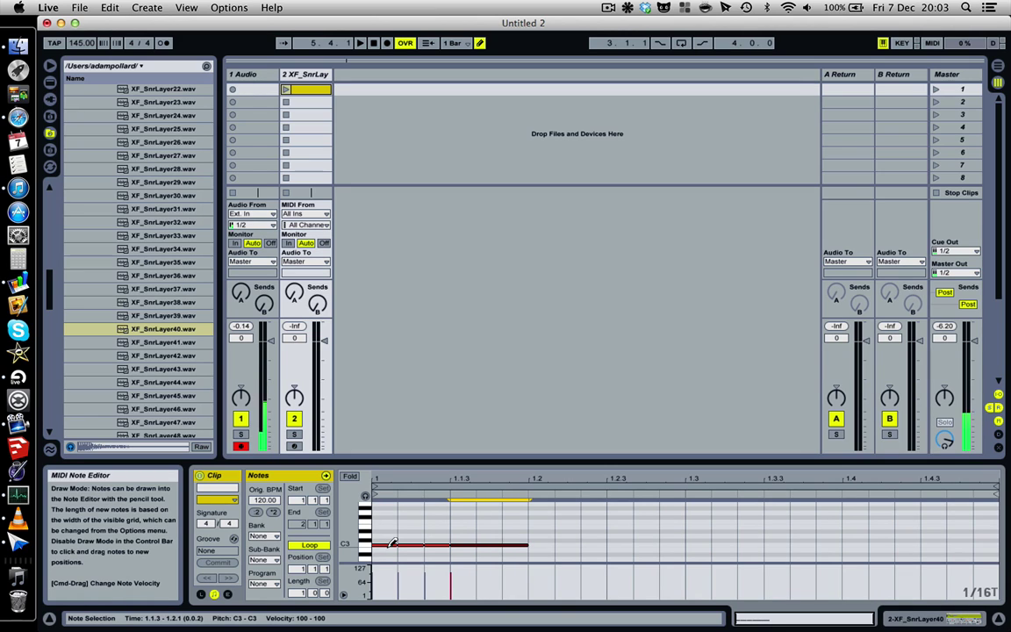
{"action": "key", "text": "super+d"}
{"action": "key", "text": "super+d"}
{"action": "key", "text": "super+d"}
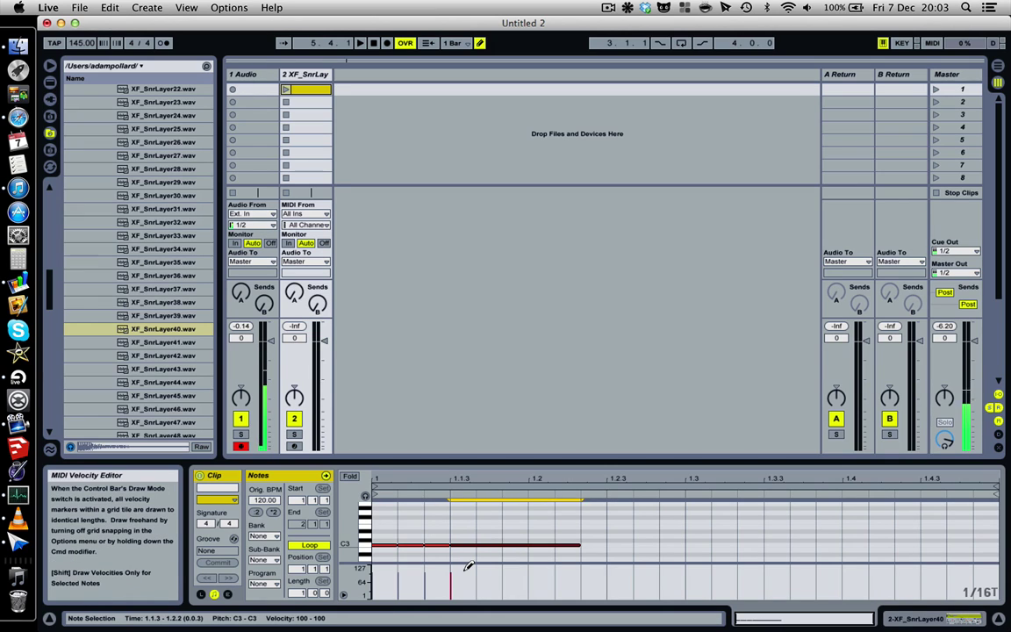
{"action": "key", "text": "super+d"}
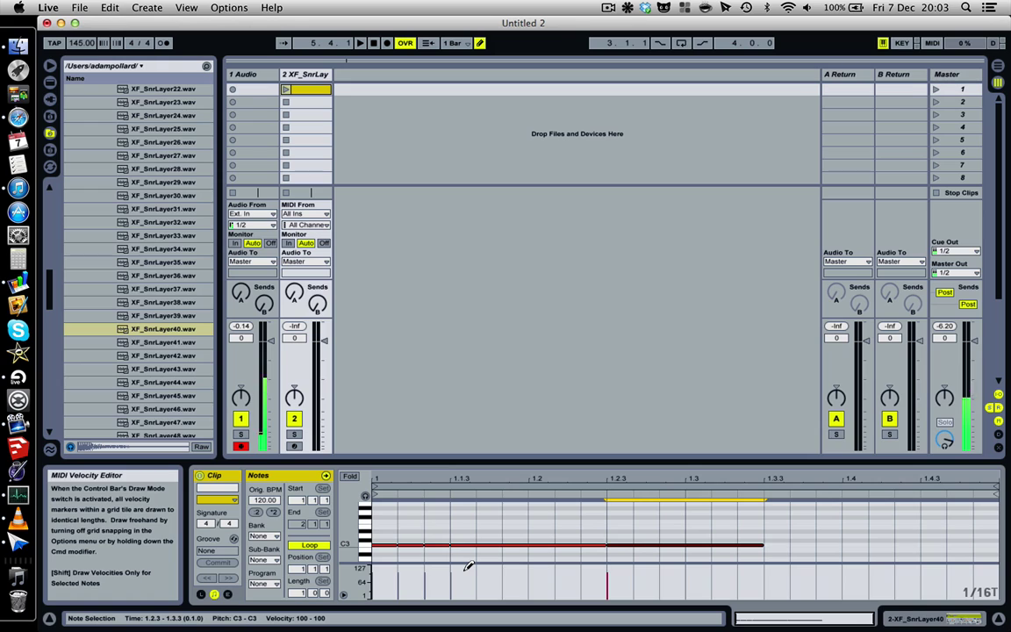
{"action": "key", "text": "super+d"}
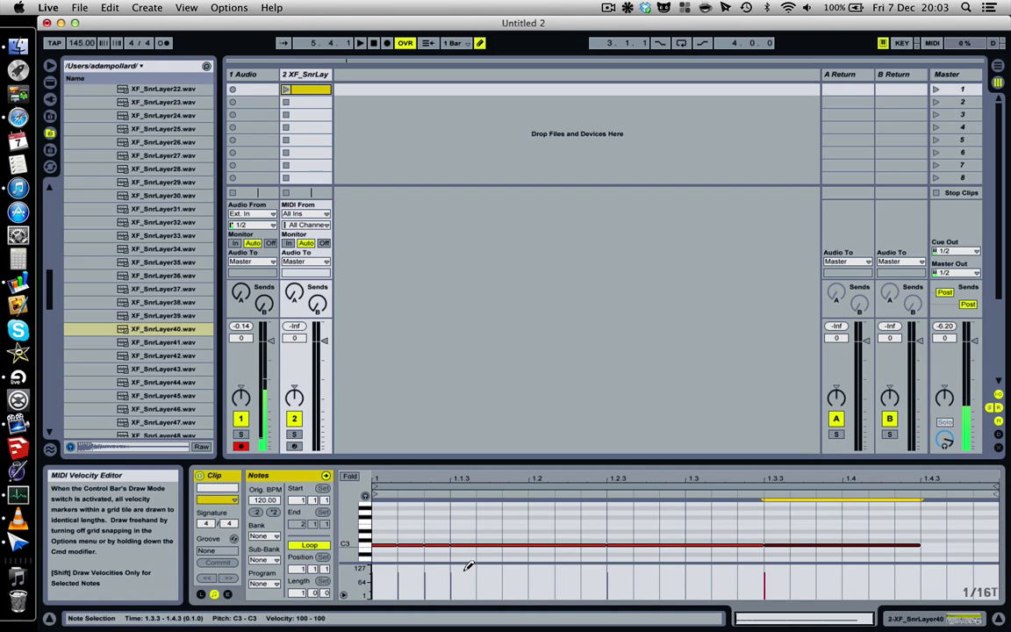
{"action": "key", "text": "super+d"}
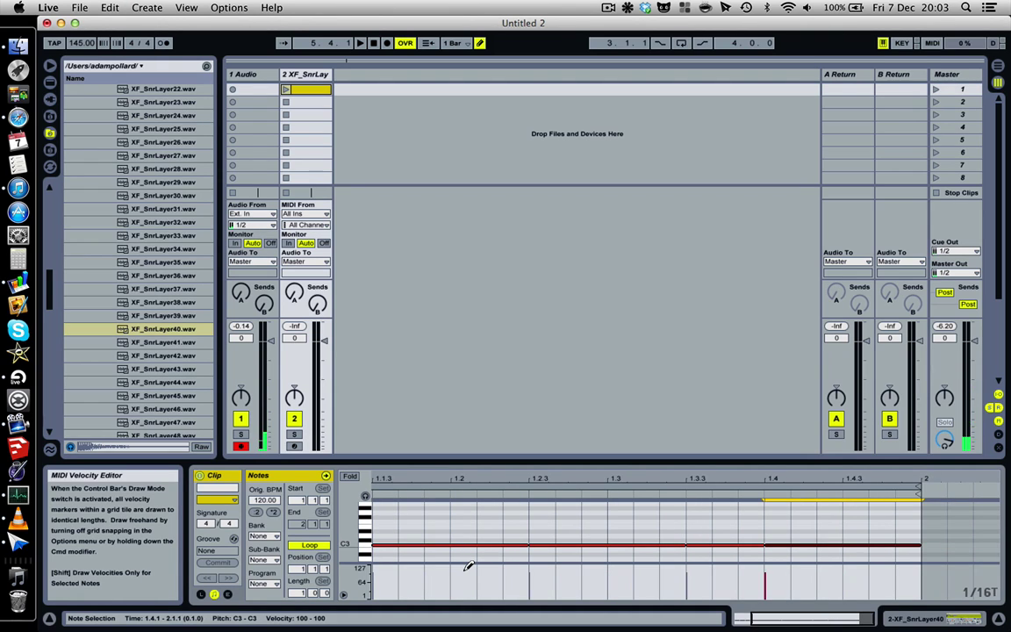
Turn the note at 1.4.1 into three consecutive 1/16 triplet hits, followed by a longer C3 note from 1.4.3 to the bar's end.
{"action": "key", "text": "shift+Left"}
{"action": "key", "text": "shift+Left"}
{"action": "key", "text": "shift+Left"}
{"action": "key", "text": "shift+Left"}
{"action": "key", "text": "shift+Left"}
{"action": "key", "text": "super+d"}
{"action": "key", "text": "super+d"}
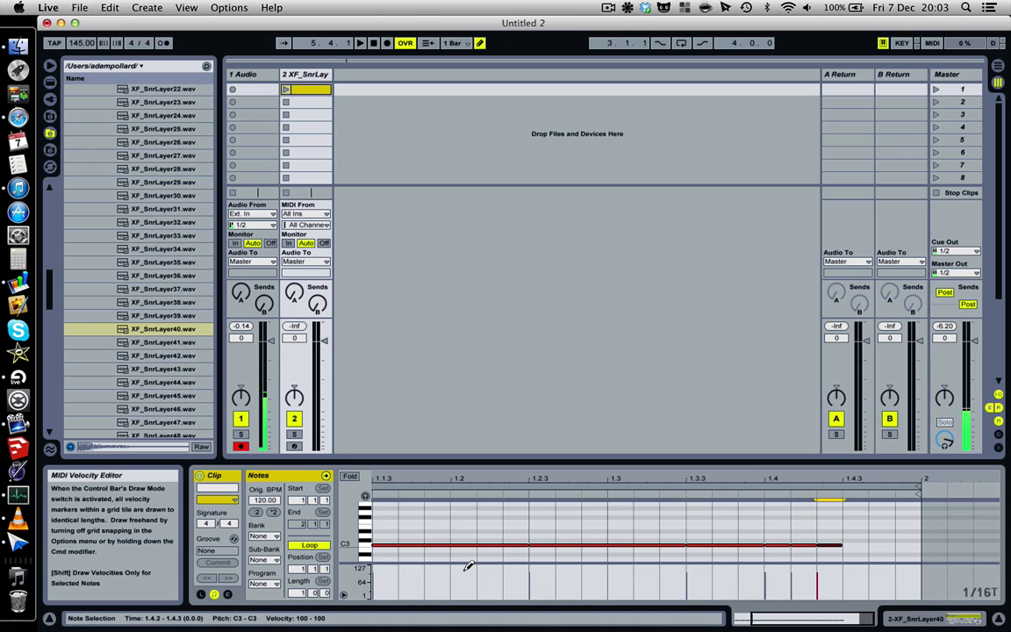
{"action": "key", "text": "super+d"}
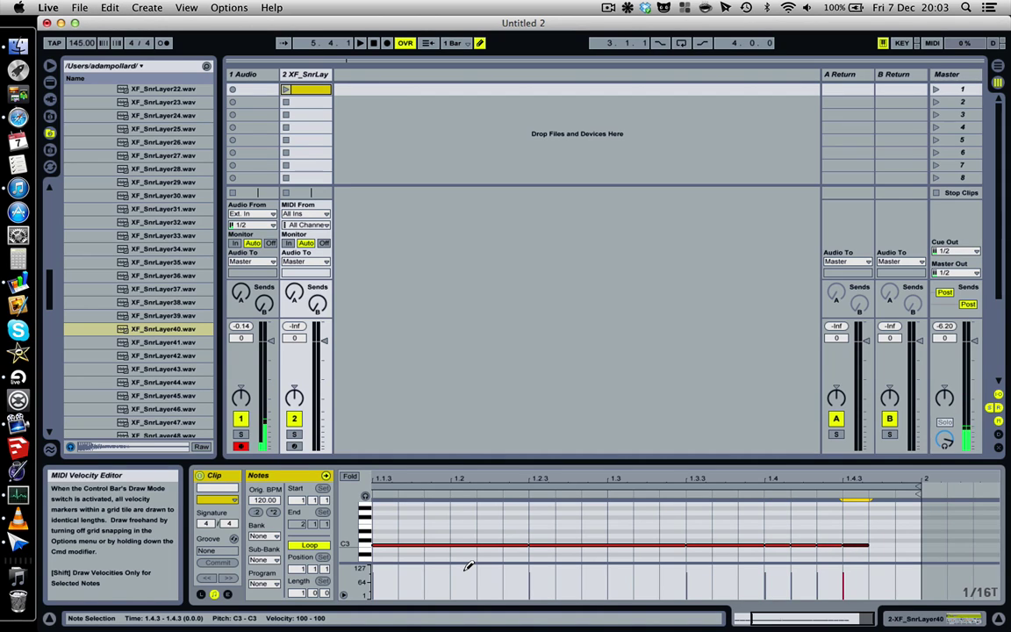
{"action": "key", "text": "shift+Right"}
{"action": "key", "text": "shift+Right"}
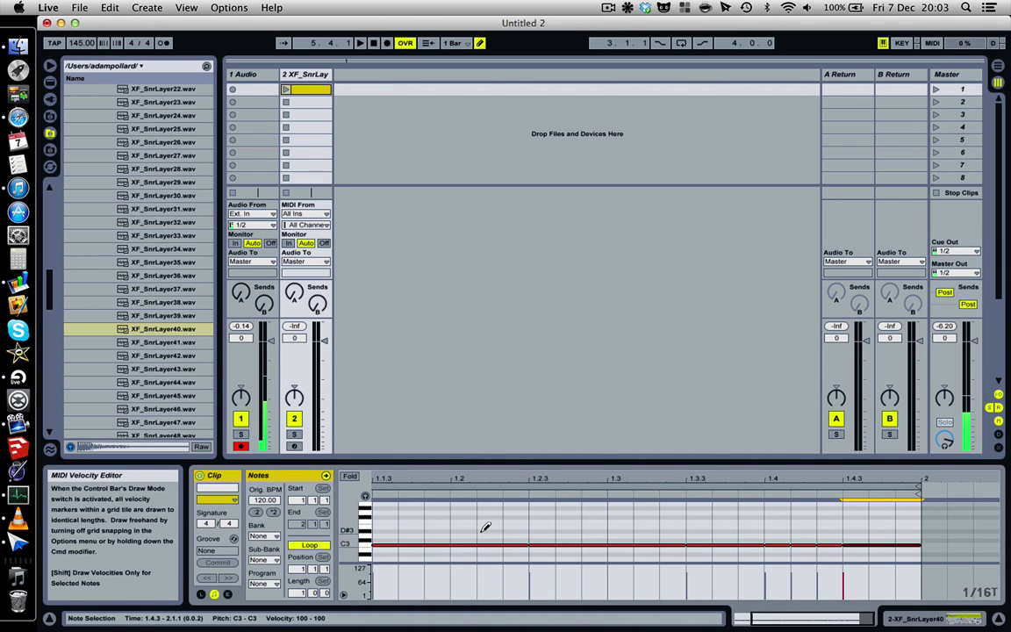
Play the snare clip, replace the two short C3 notes before 1.4.3 with one note spanning both, and turn off draw mode.
{"action": "scroll", "coordinate": [487, 529], "scroll_direction": "left", "scroll_amount": 3}
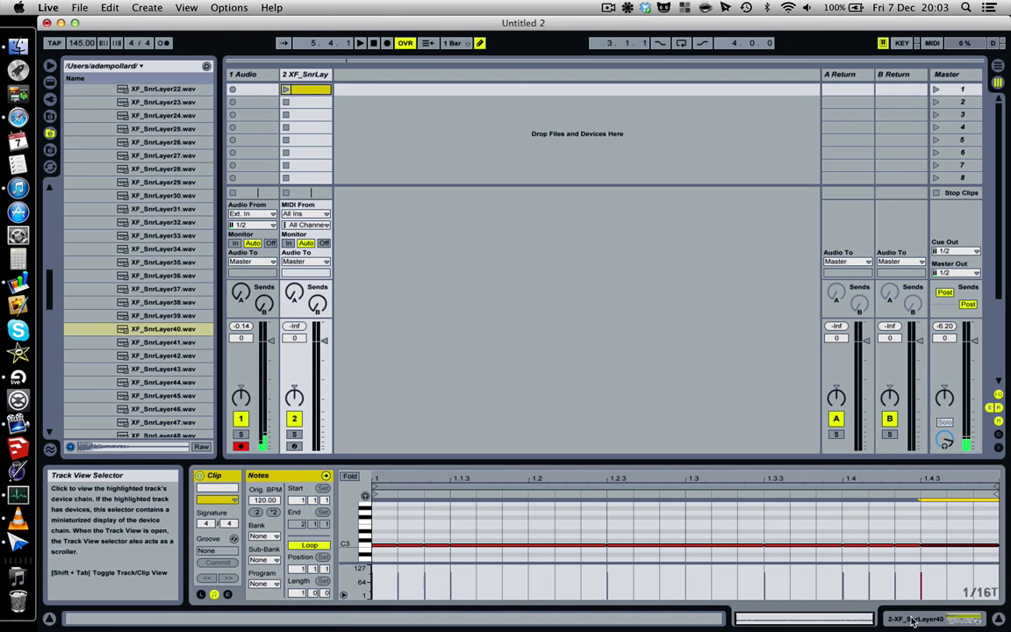
{"action": "left_click", "coordinate": [285, 90]}
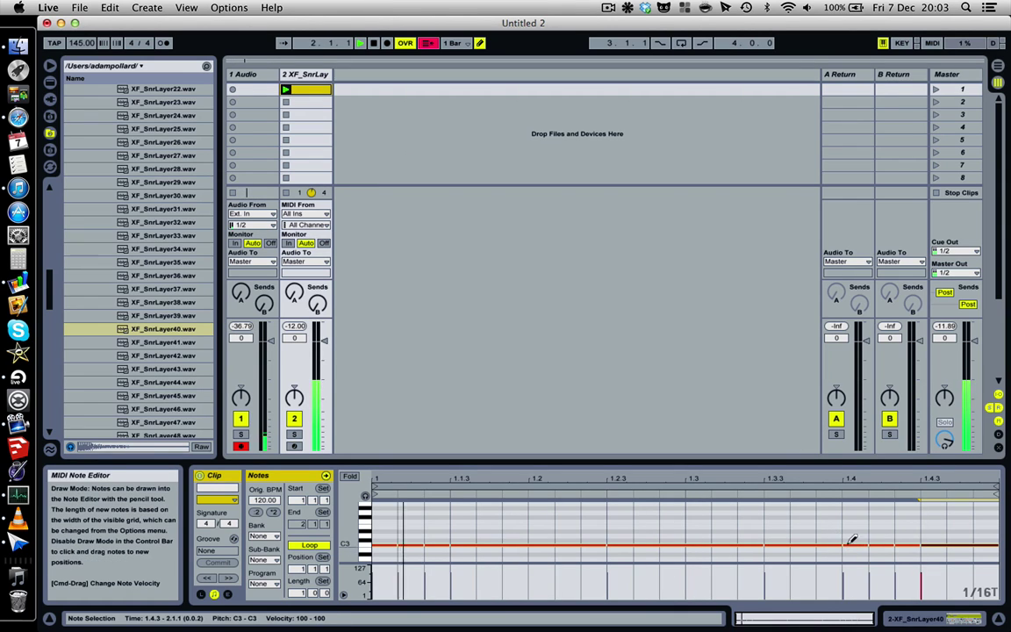
{"action": "left_click", "coordinate": [885, 545]}
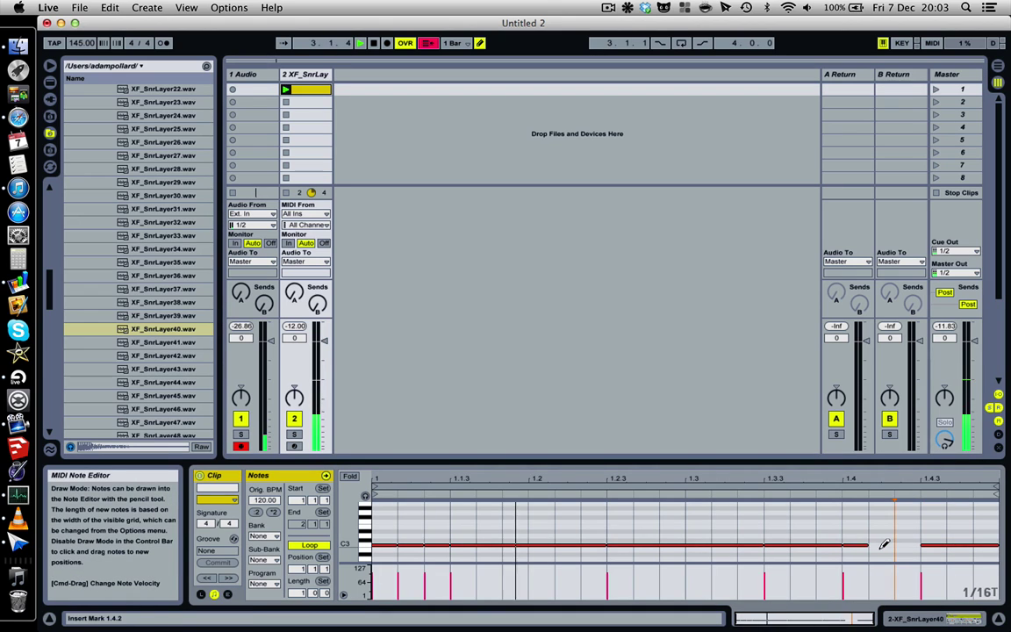
{"action": "left_click", "coordinate": [885, 545]}
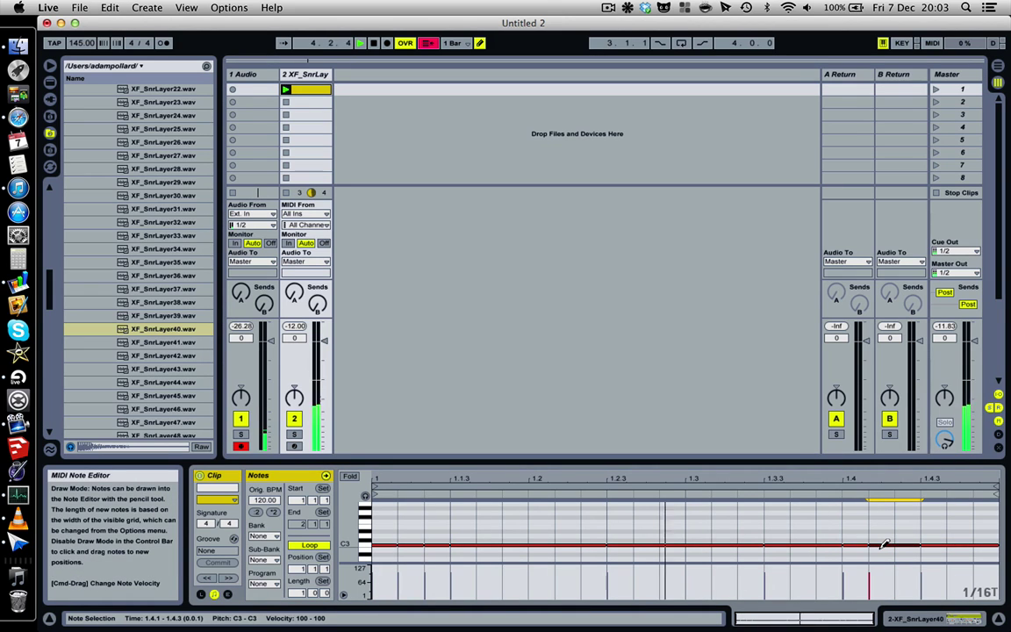
{"action": "key", "text": "b"}
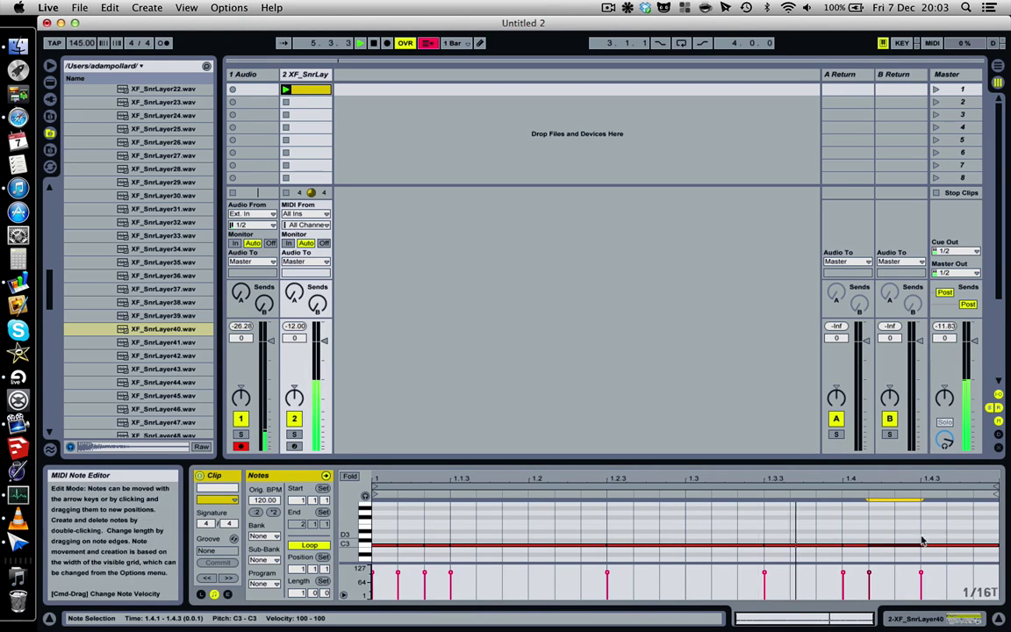
{"action": "key", "text": "shift+Right"}
{"action": "key", "text": "super+d"}
{"action": "key", "text": "shift+Left"}
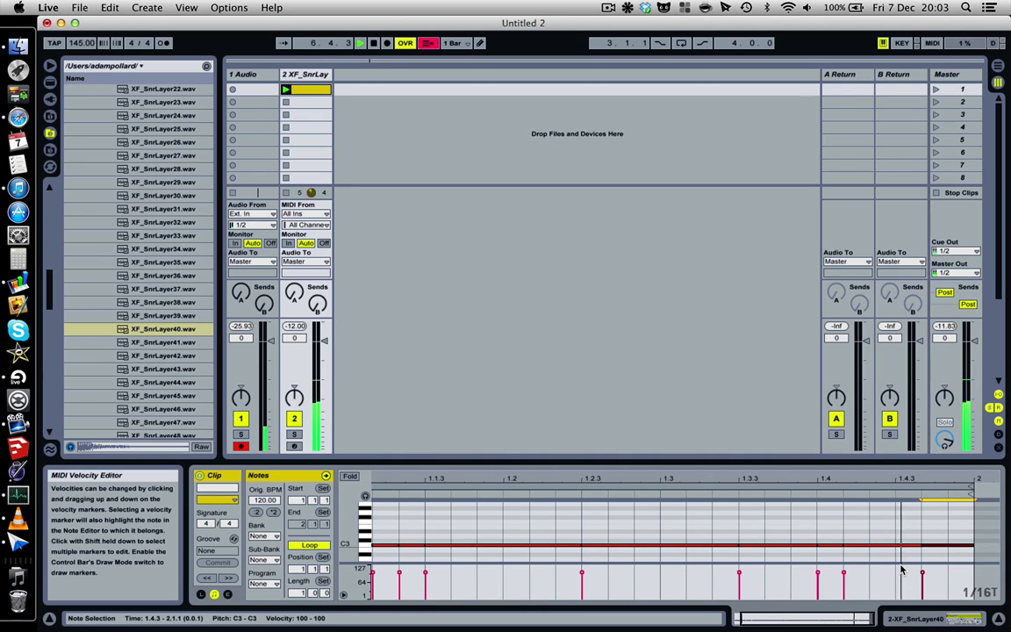
{"action": "key", "text": "Delete"}
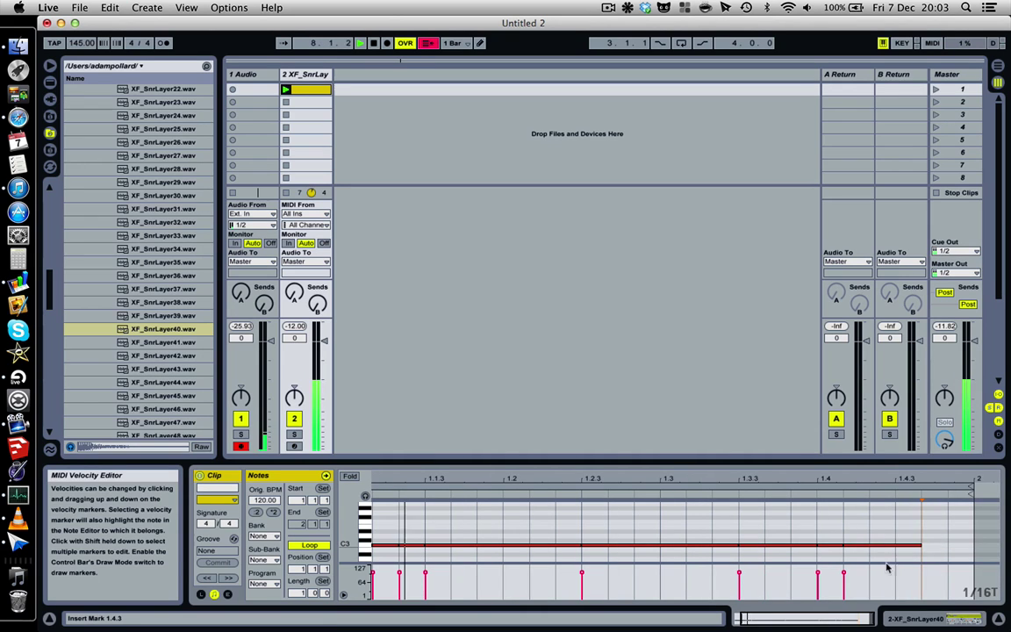
{"action": "key", "text": "super+z"}
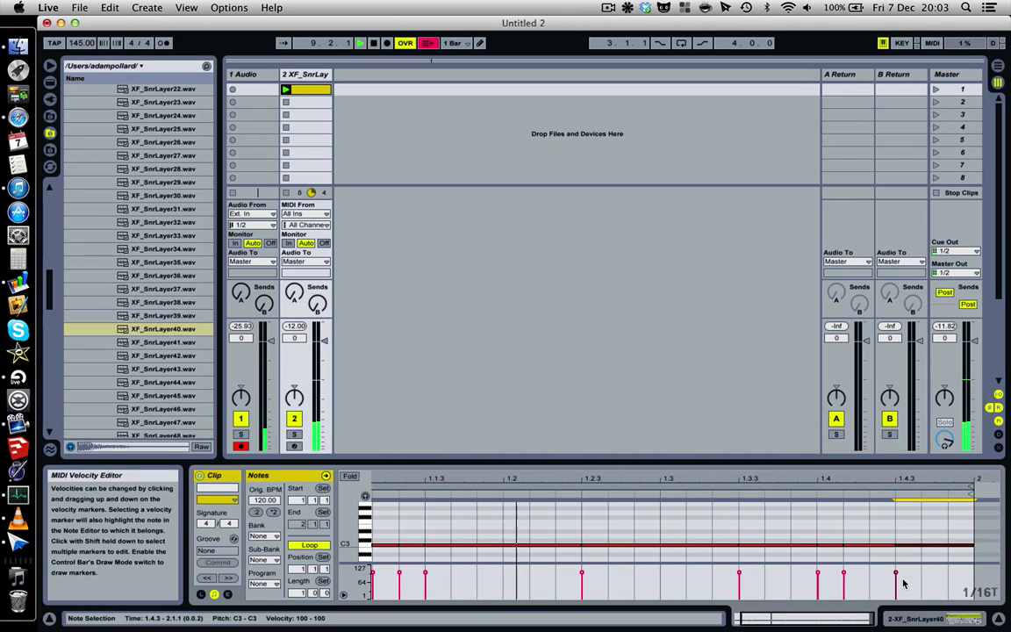
Try splitting the C3 note at 1.4.3 into three 1/16 triplet hits, and lengthen the first back to the bar's end.
{"action": "key", "text": "shift+Left"}
{"action": "key", "text": "shift+Left"}
{"action": "key", "text": "super+d"}
{"action": "key", "text": "shift+Right"}
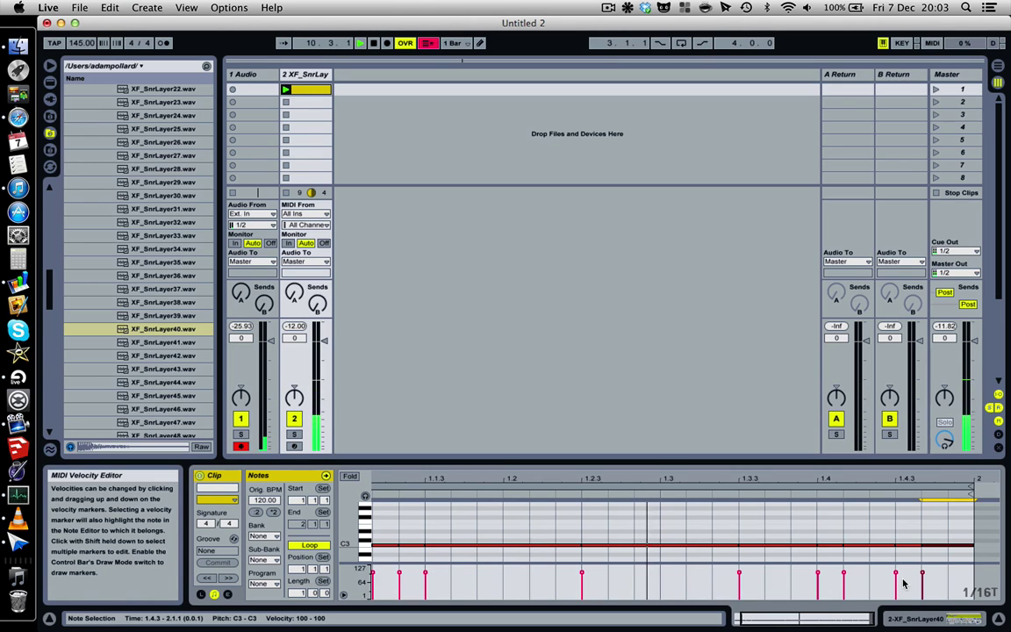
{"action": "left_click_drag", "start_coordinate": [906, 538], "coordinate": [908, 553]}
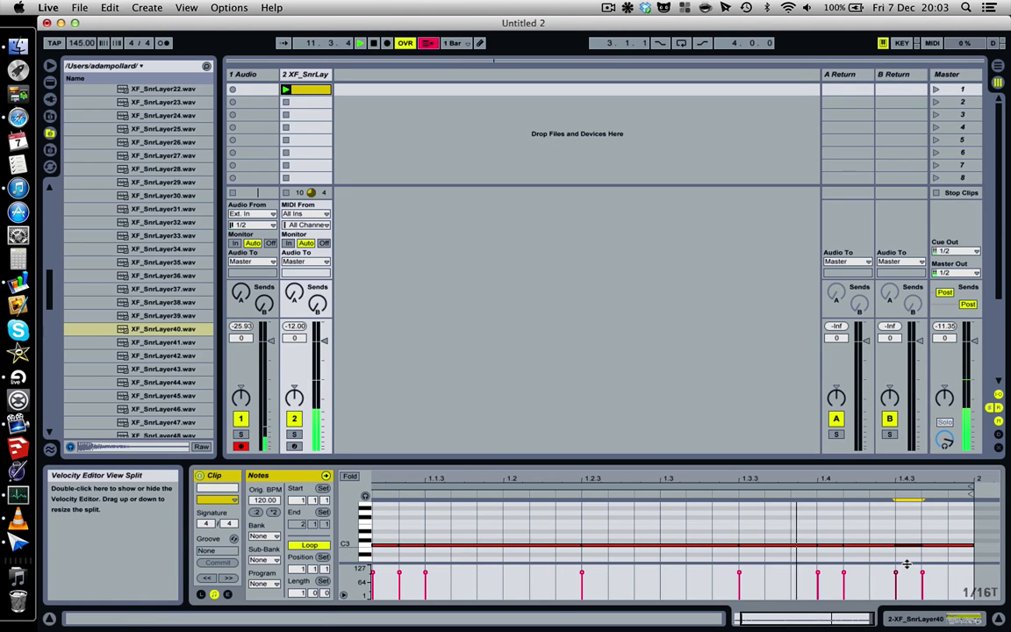
{"action": "key", "text": "super+d"}
{"action": "key", "text": "super+d"}
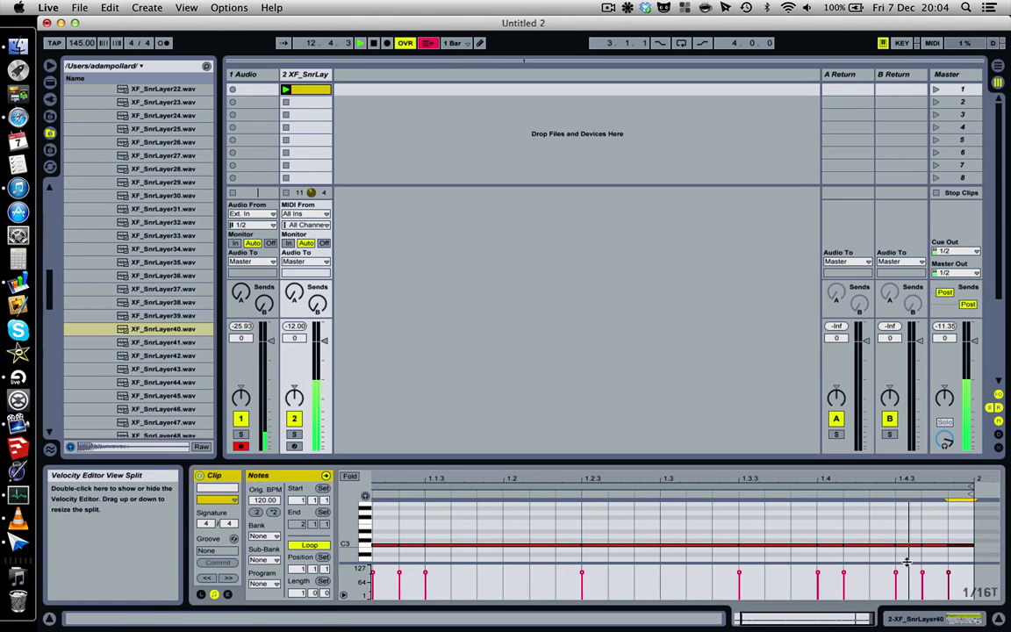
{"action": "left_click", "coordinate": [914, 546]}
{"action": "key", "text": "shift+Right"}
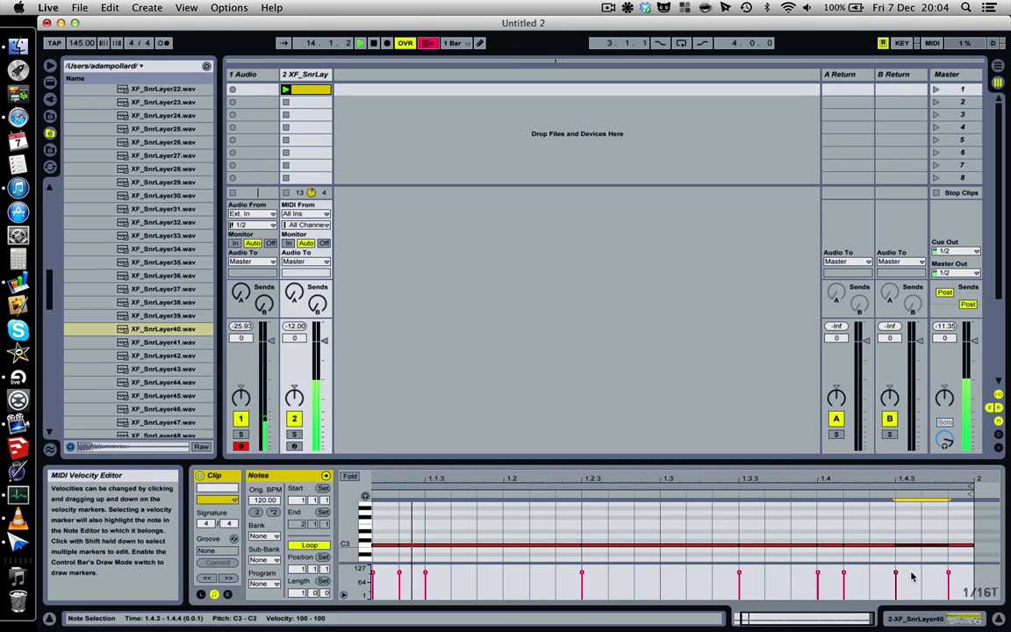
{"action": "key", "text": "shift+Right"}
Split the C3 note spanning 1.2.3 to 1.3.3 into two equal notes starting at 1.2.3 and 1.3.1.
{"action": "left_click_drag", "start_coordinate": [663, 534], "coordinate": [665, 555]}
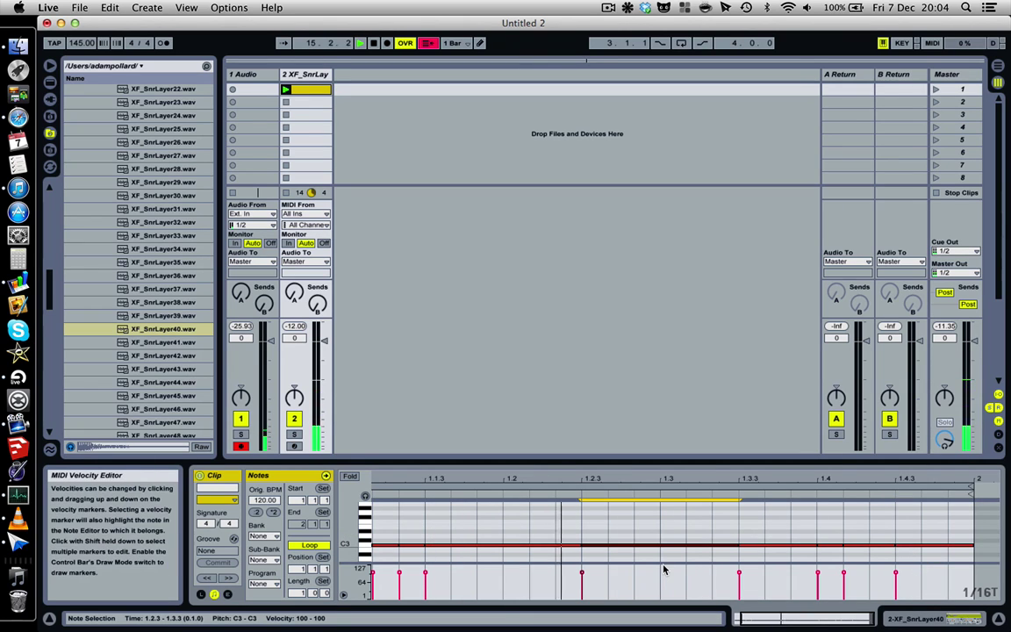
{"action": "key", "text": "shift+Left"}
{"action": "key", "text": "shift+Left"}
{"action": "key", "text": "shift+Left"}
{"action": "key", "text": "super+d"}
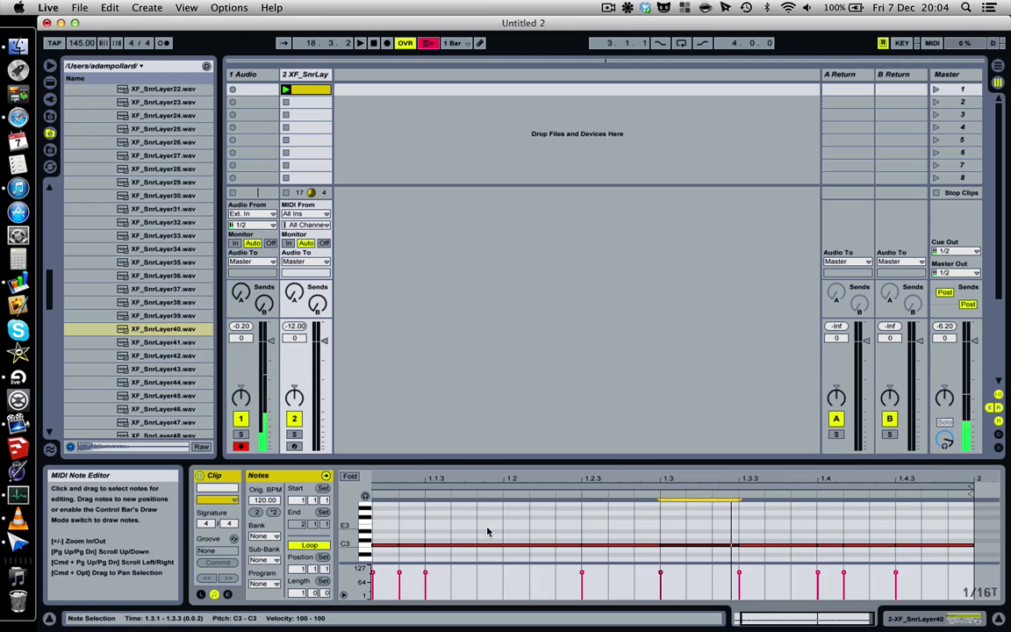
Lower the velocities of the second and third C3 hits in the opening triplet, the third to 41.
{"action": "scroll", "coordinate": [488, 532], "scroll_direction": "left", "scroll_amount": 2}
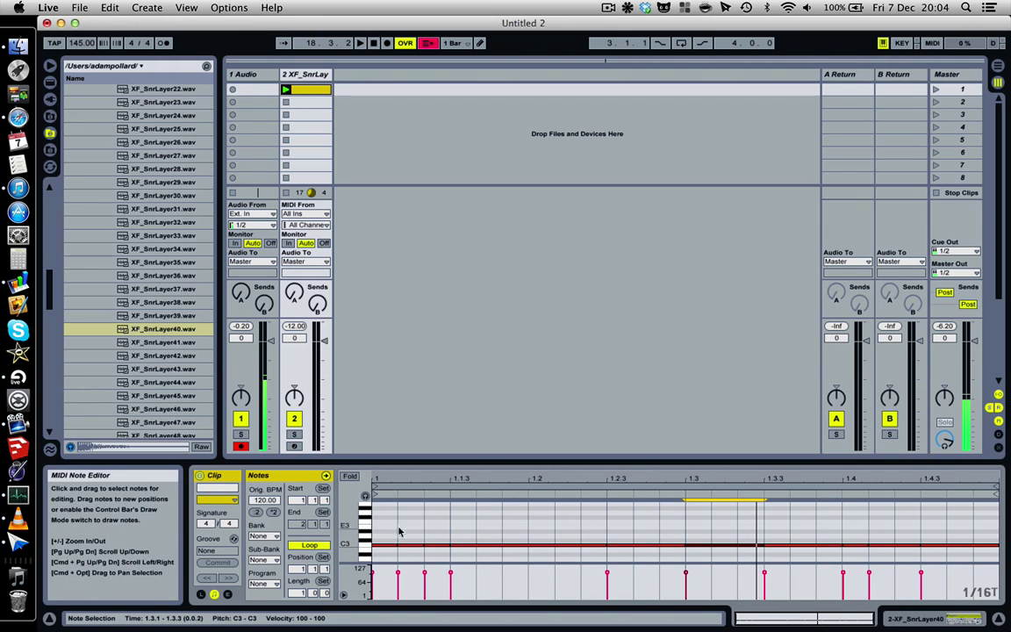
{"action": "left_click", "coordinate": [398, 576]}
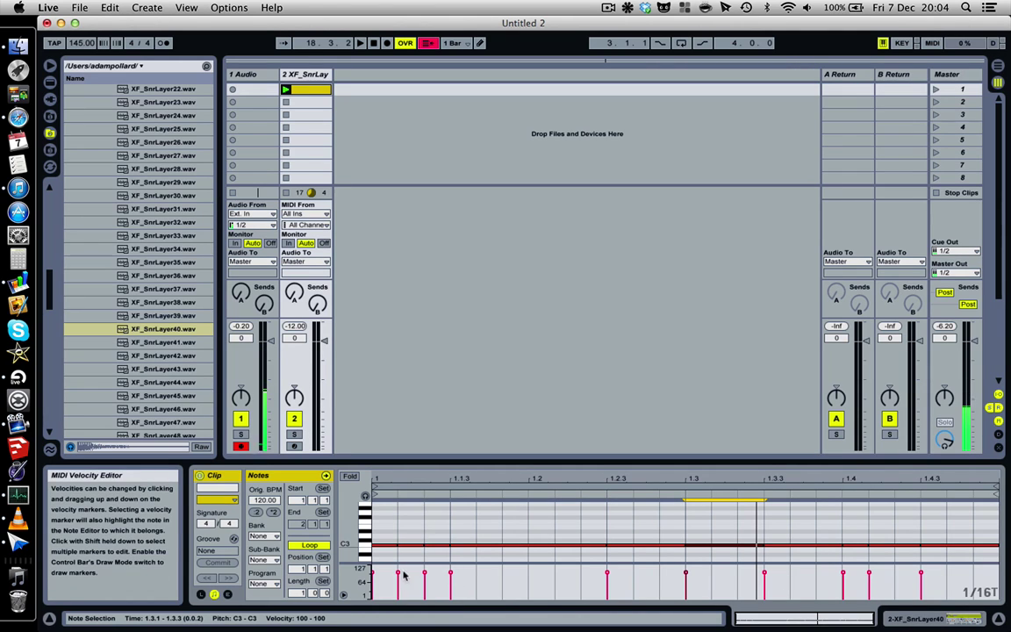
{"action": "left_click", "coordinate": [936, 620]}
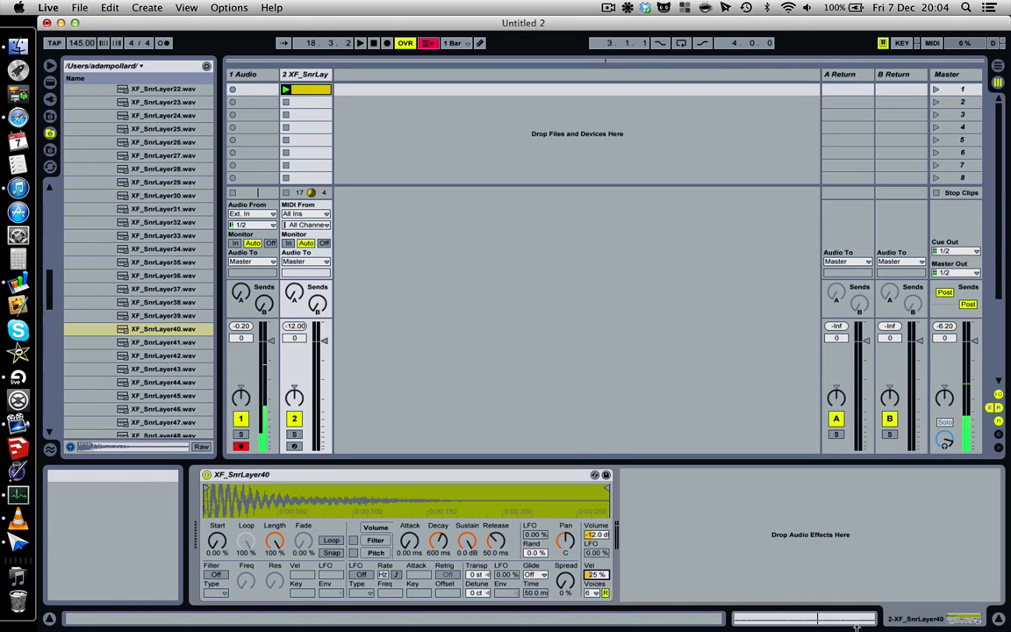
{"action": "key", "text": "shift+Tab"}
{"action": "left_click_drag", "start_coordinate": [400, 575], "coordinate": [400, 579]}
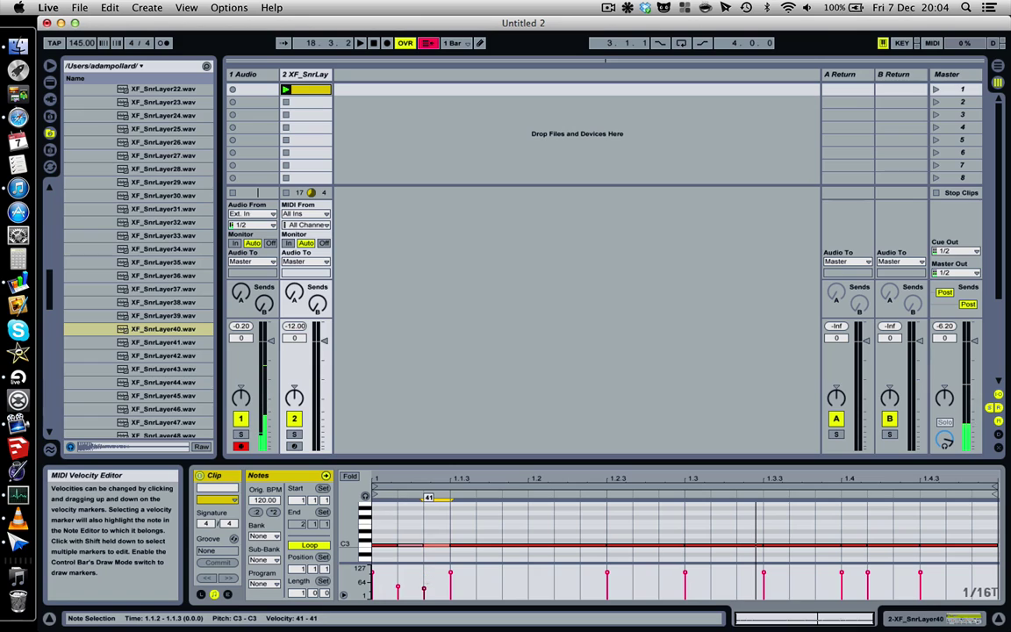
While the clip plays, lower the velocities of the C3 notes at 1.3.1 to 56, at 1.4.1 to 64, and the one after it.
{"action": "key", "text": "space"}
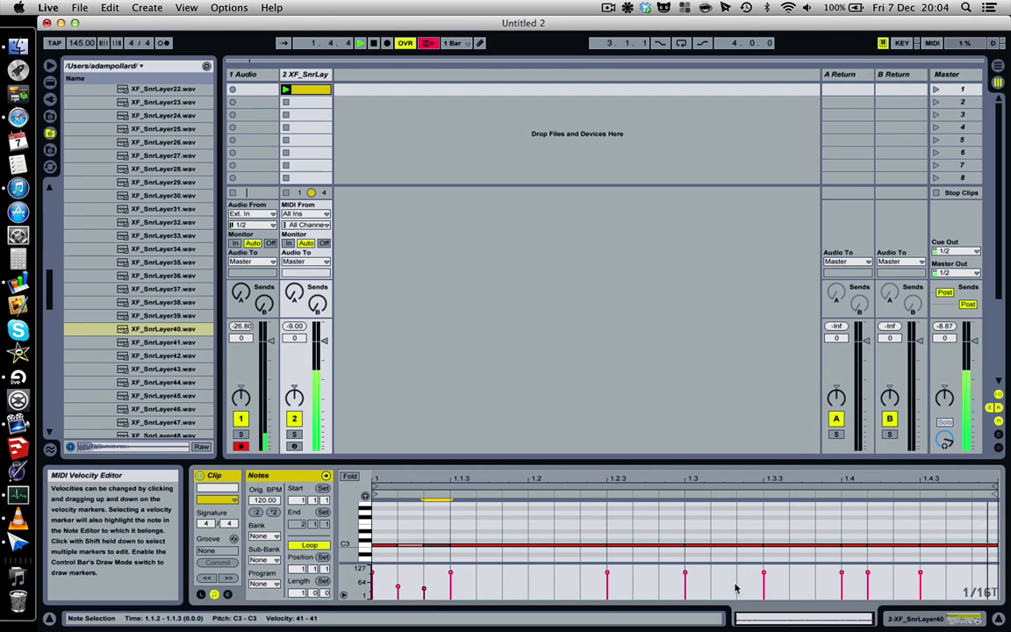
{"action": "left_click", "coordinate": [607, 573]}
{"action": "left_click_drag", "start_coordinate": [685, 572], "coordinate": [685, 584]}
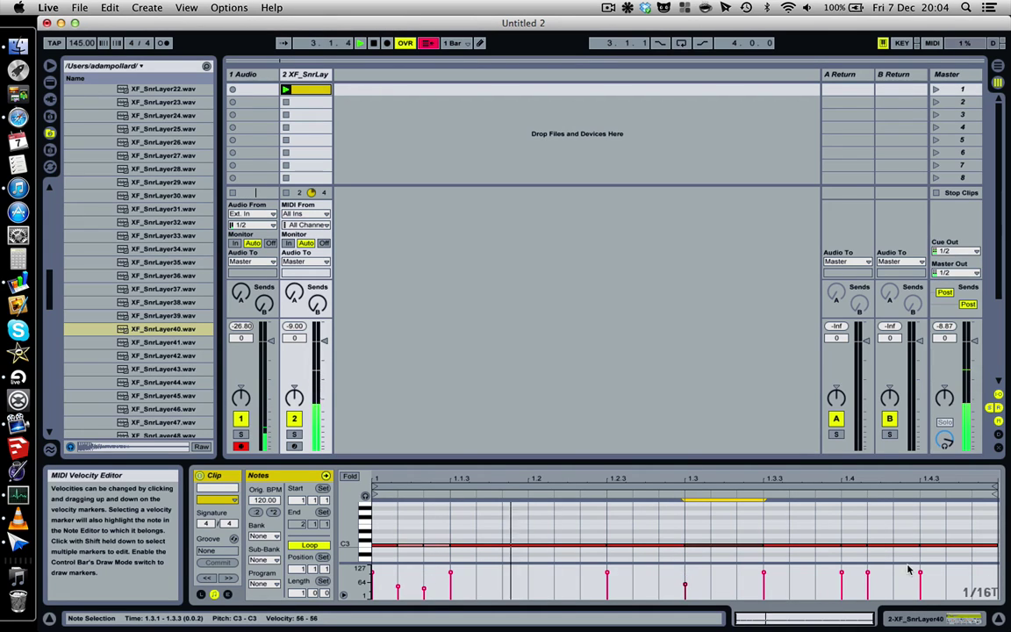
{"action": "left_click", "coordinate": [868, 573]}
{"action": "mouse_move", "coordinate": [868, 573]}
{"action": "left_mouse_down"}
{"action": "mouse_move", "coordinate": [868, 584]}
{"action": "mouse_move", "coordinate": [842, 583]}
{"action": "left_mouse_up"}
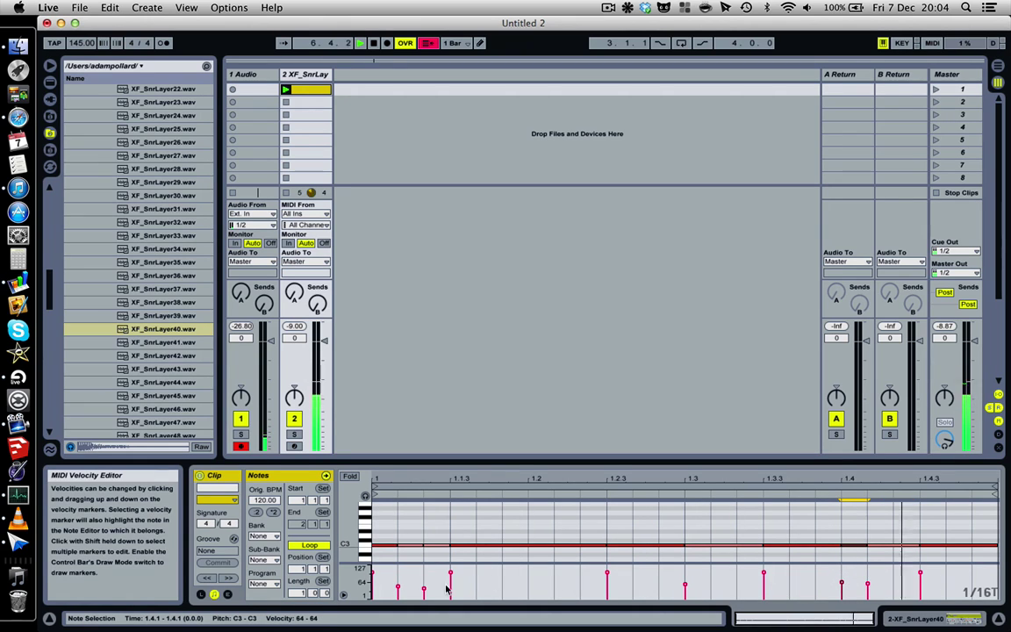
{"action": "key", "text": "space"}
Set Simpler's volume velocity modulation to 70% and audition how strongly the clip's note velocities affect the snare.
{"action": "left_click", "coordinate": [934, 623]}
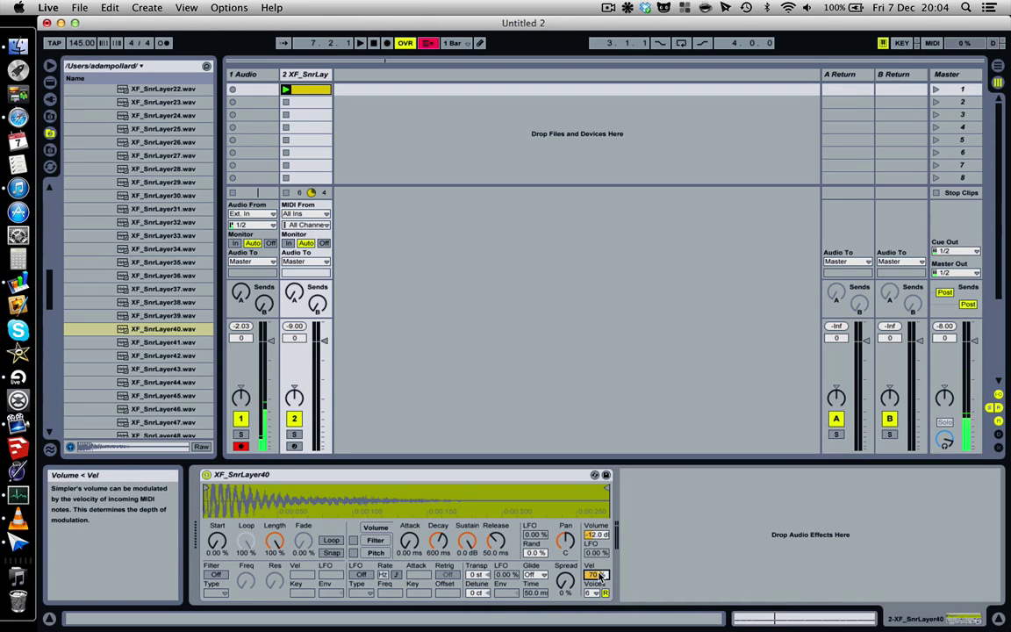
{"action": "key", "text": "space"}
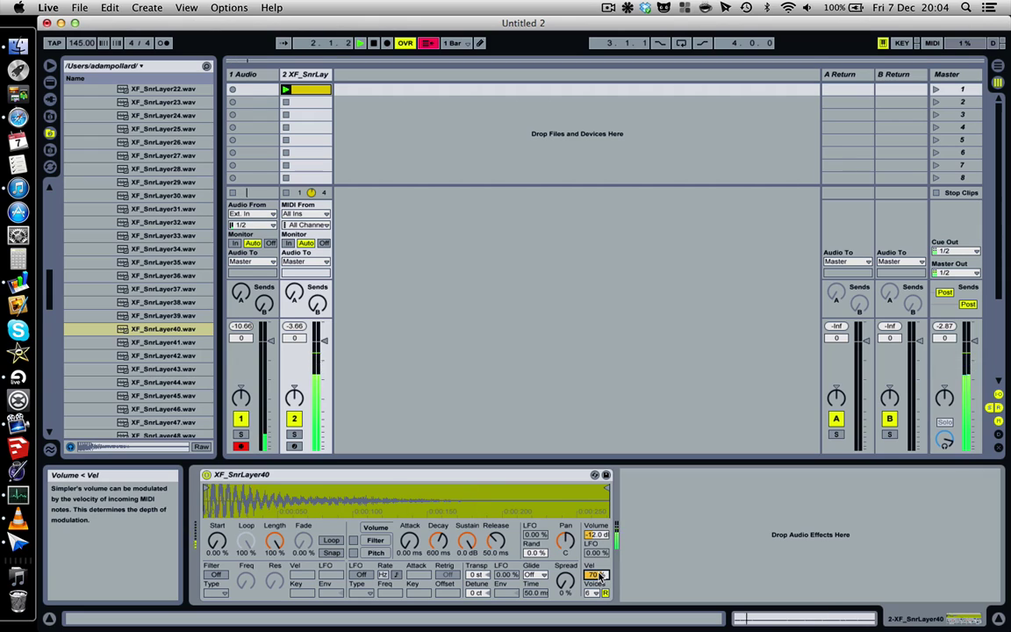
{"action": "left_click_drag", "start_coordinate": [599, 575], "coordinate": [599, 616]}
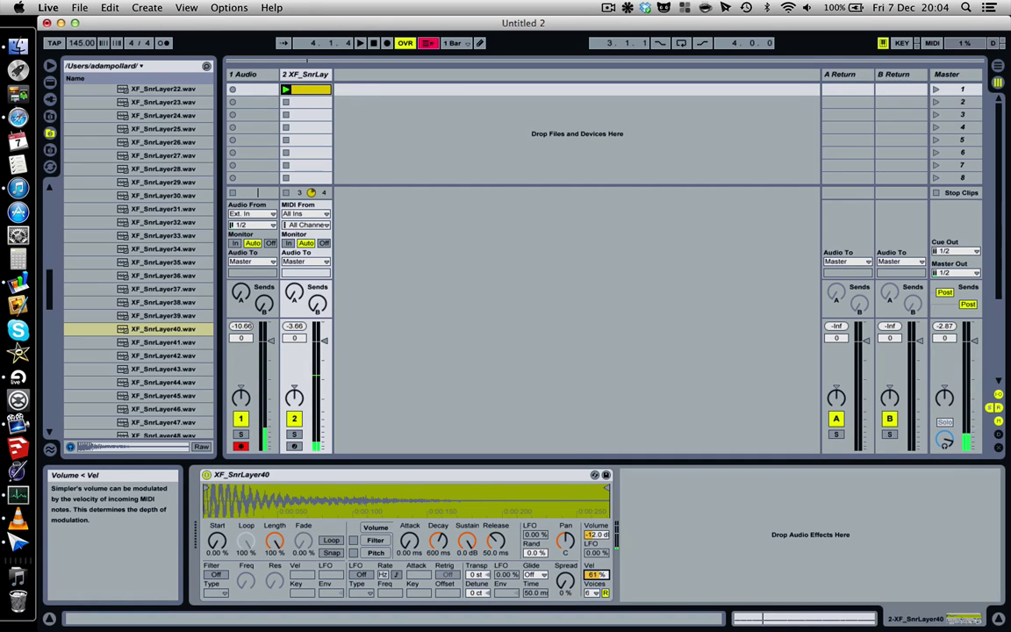
{"action": "left_click", "coordinate": [811, 622]}
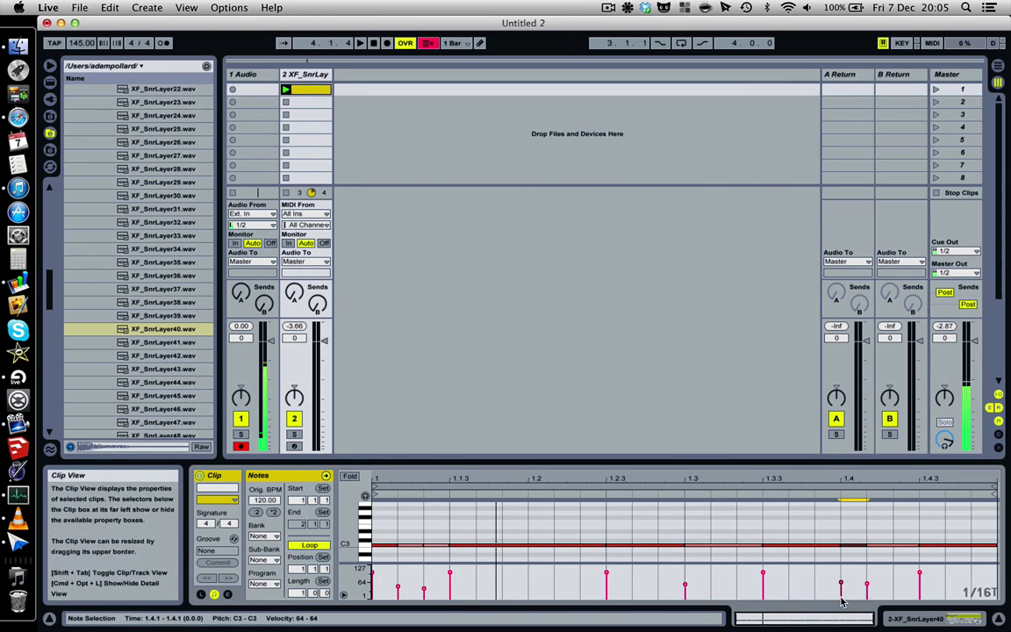
{"action": "left_click", "coordinate": [957, 620]}
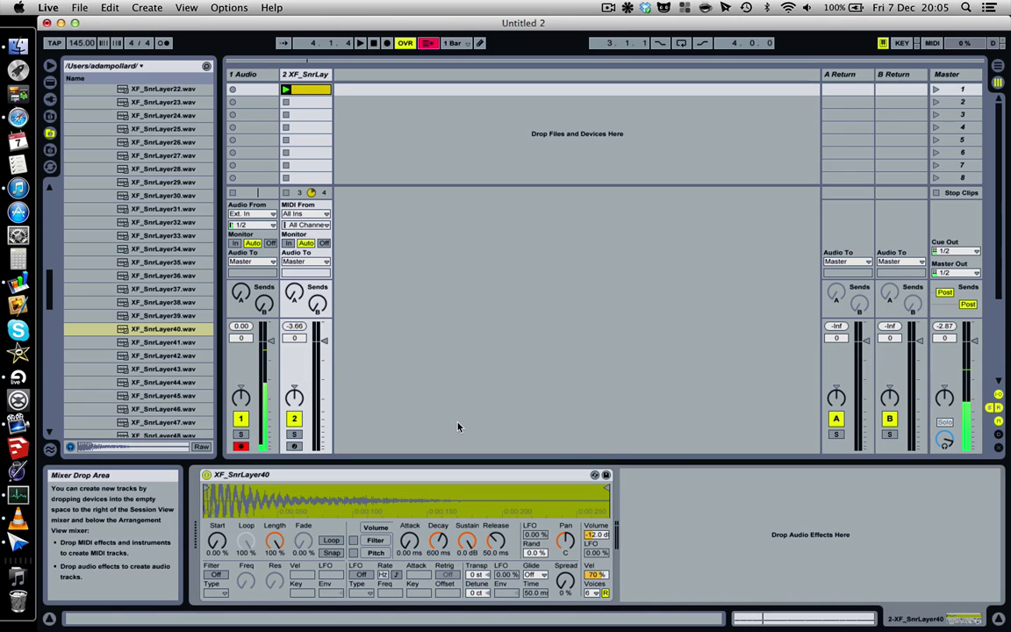
Copy the snare clip from the session and paste it at 1.1.1 on the snare track in the arrangement, with arrangement playback restored.
{"action": "left_click", "coordinate": [612, 7]}
{"action": "left_click", "coordinate": [614, 7]}
{"action": "right_click", "coordinate": [318, 91]}
{"action": "left_click", "coordinate": [341, 111]}
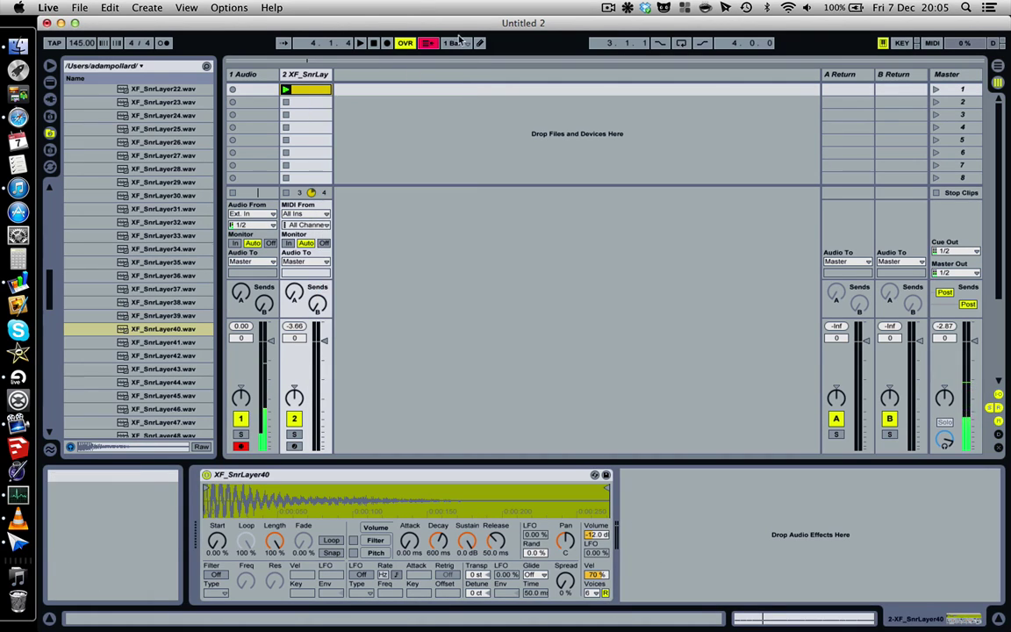
{"action": "left_click", "coordinate": [797, 620]}
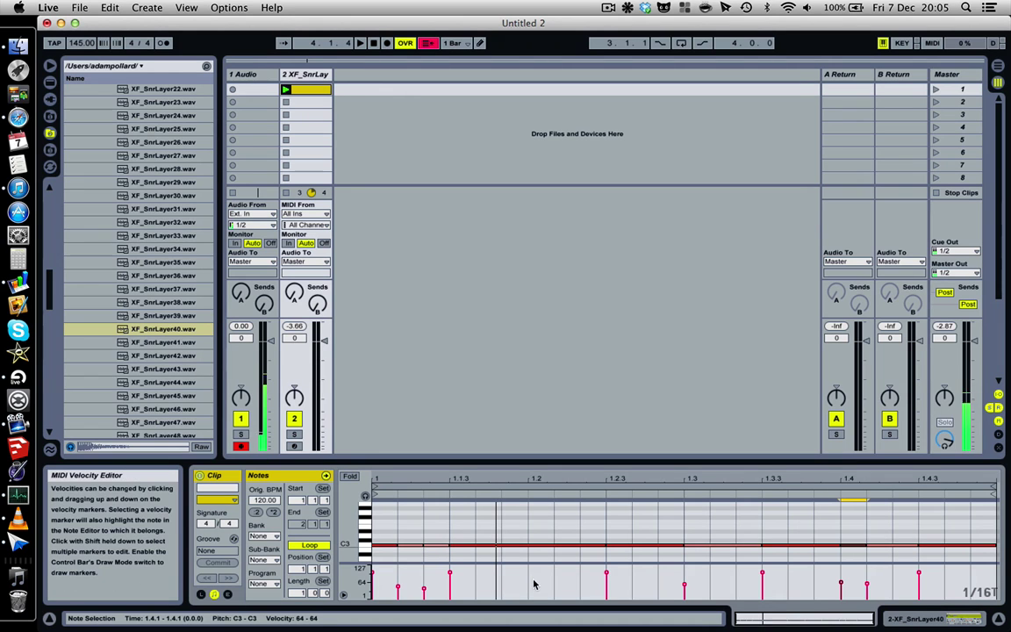
{"action": "left_click", "coordinate": [899, 619]}
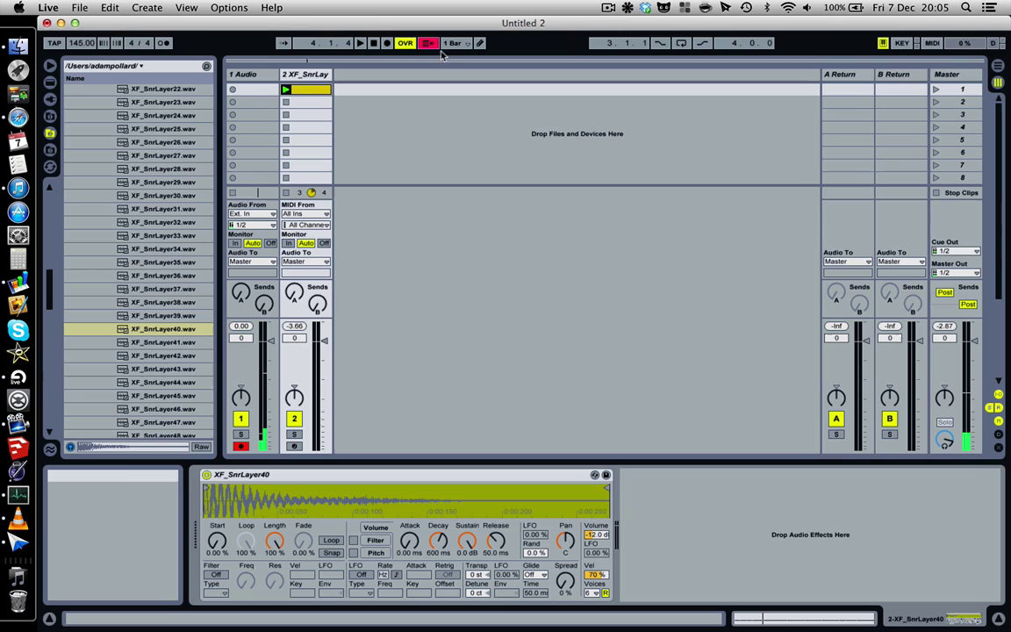
{"action": "key", "text": "Tab"}
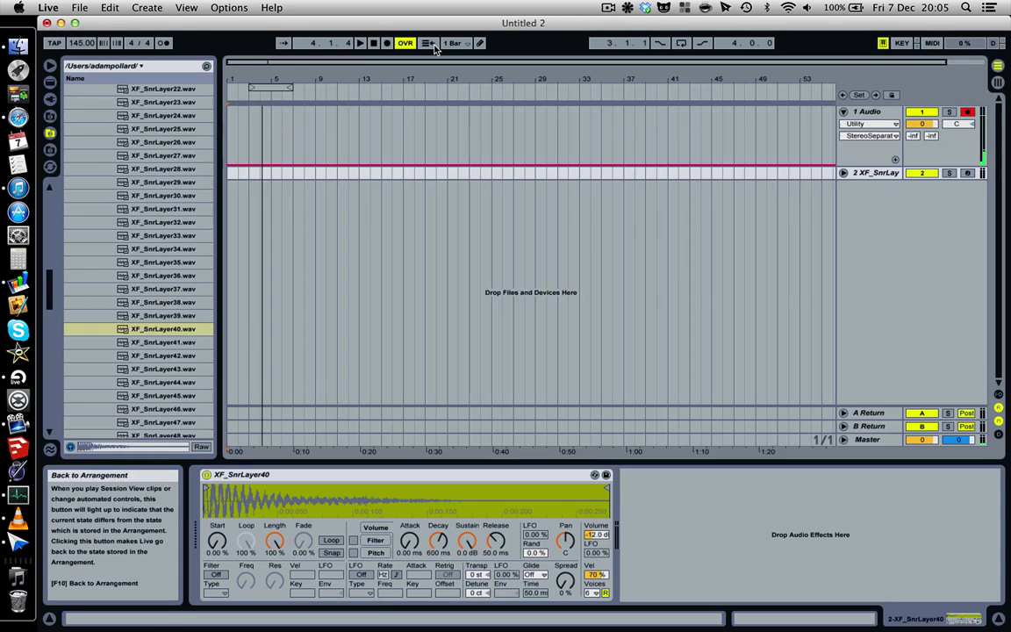
{"action": "key", "text": "super+v"}
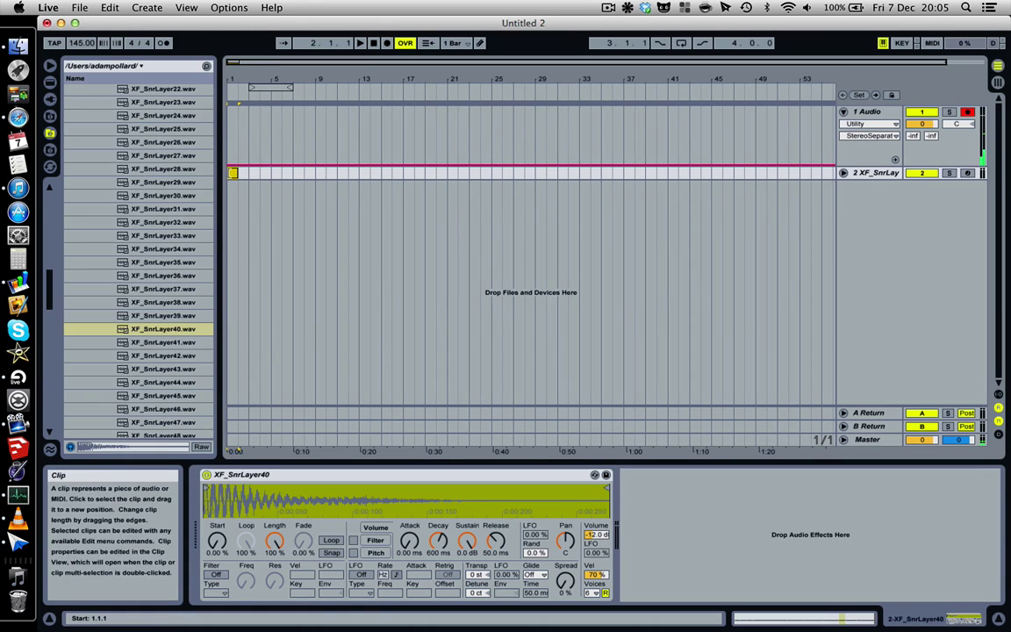
Extend the arrangement clip to four bars and enable looping over the range from bar 1 to bar 5.
{"action": "left_click_drag", "start_coordinate": [238, 173], "coordinate": [270, 172]}
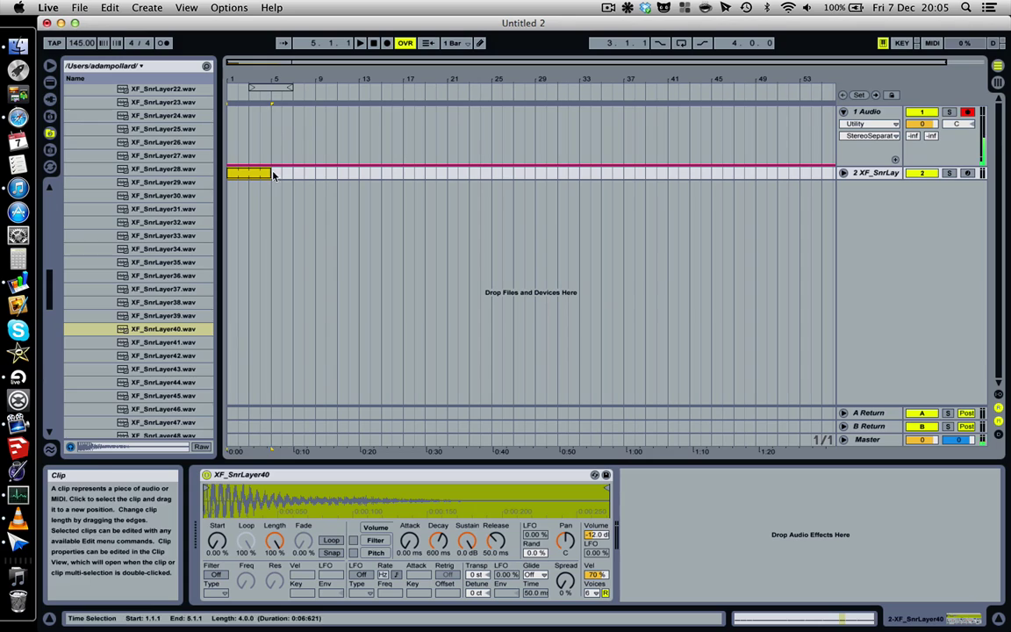
{"action": "left_click_drag", "start_coordinate": [275, 87], "coordinate": [253, 87]}
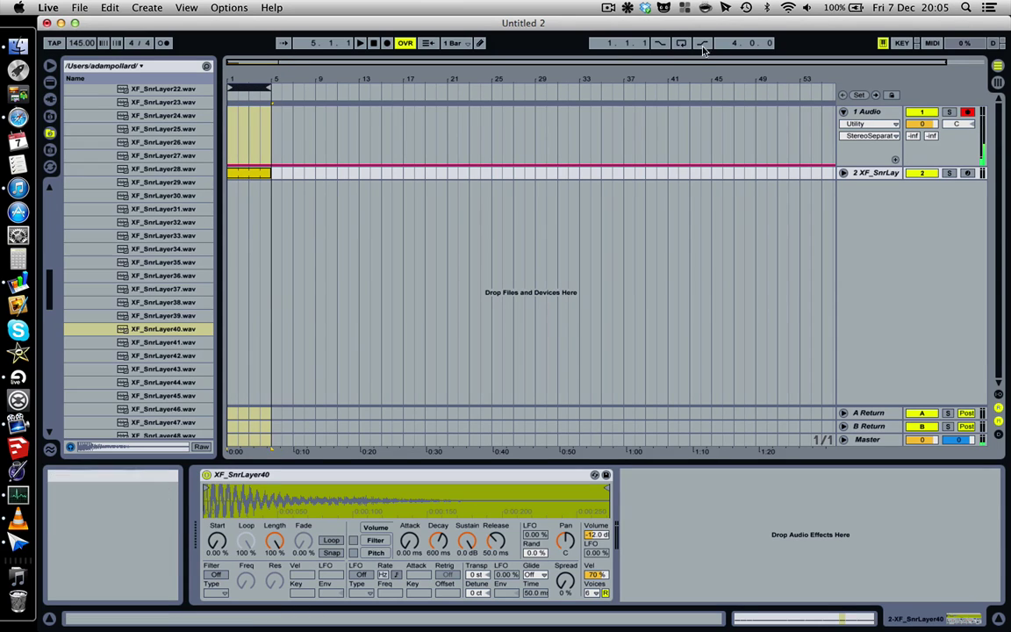
{"action": "left_click", "coordinate": [683, 44]}
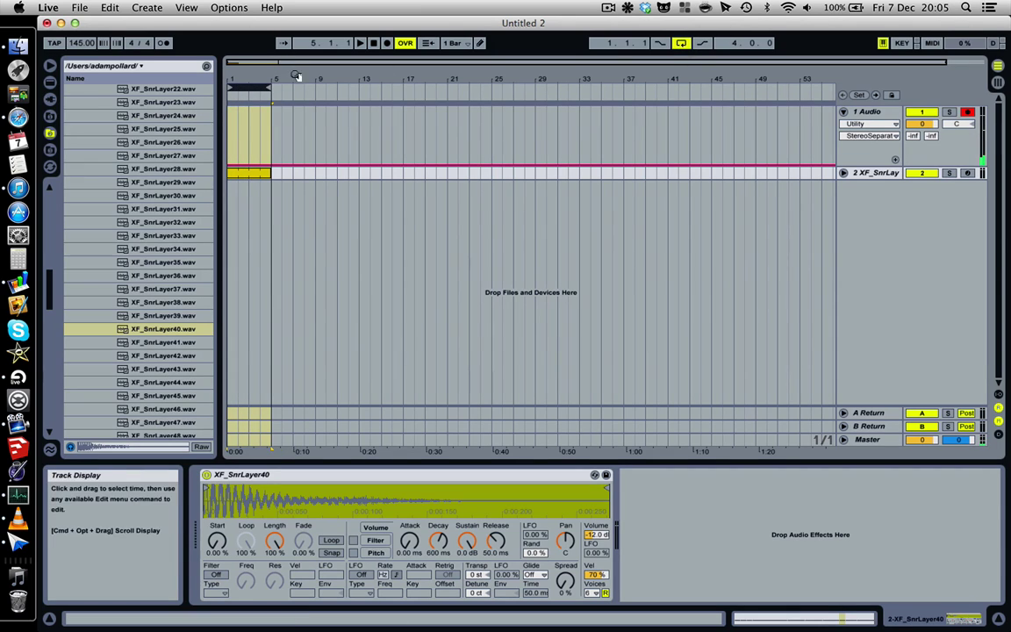
Unfold the snare track's automation lane and, during loop playback, lower Simpler's volume velocity modulation to 19%.
{"action": "left_click", "coordinate": [844, 173]}
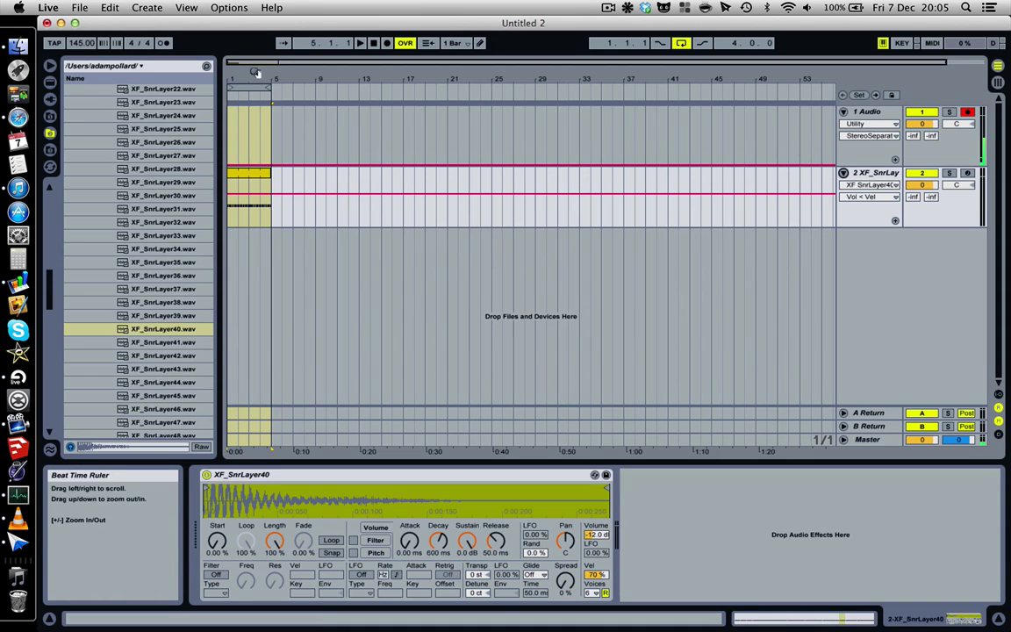
{"action": "left_click_drag", "start_coordinate": [272, 103], "coordinate": [228, 219]}
{"action": "key", "text": "super+a"}
{"action": "key", "text": "space"}
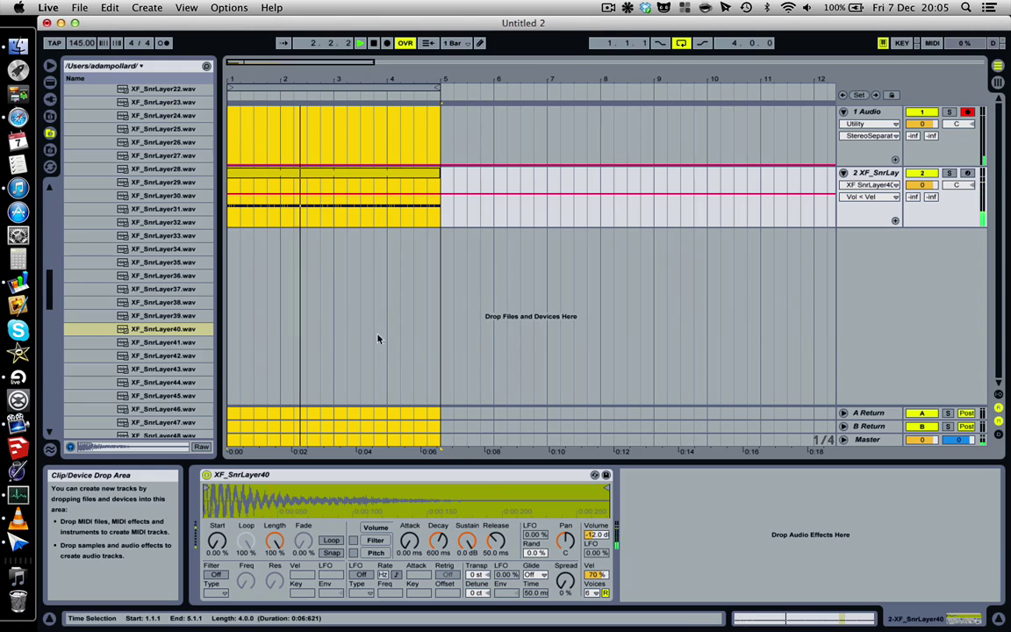
{"action": "left_click_drag", "start_coordinate": [596, 575], "coordinate": [596, 620]}
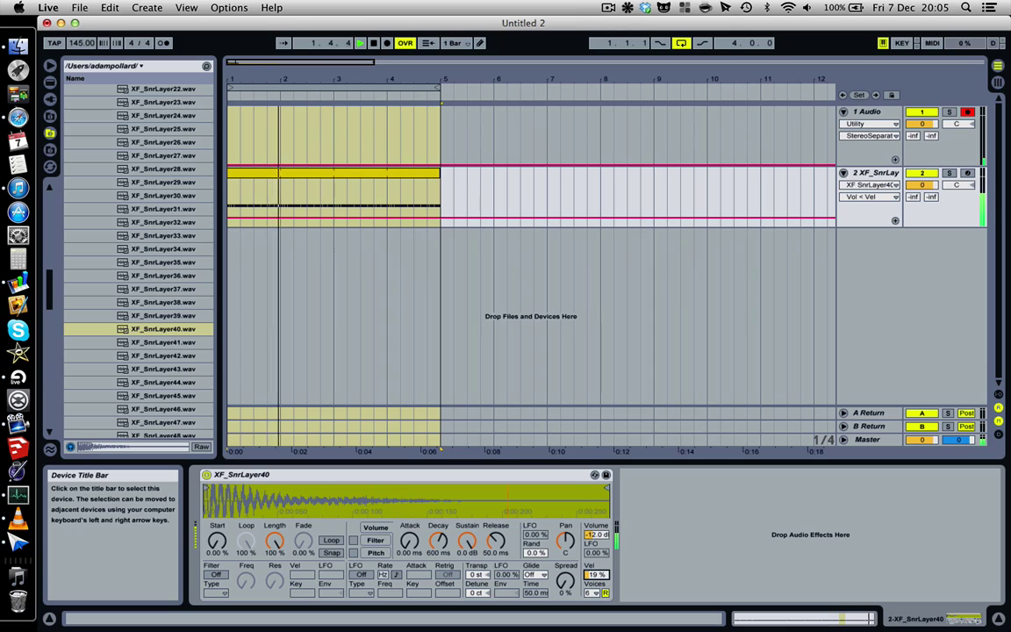
{"action": "key", "text": "space"}
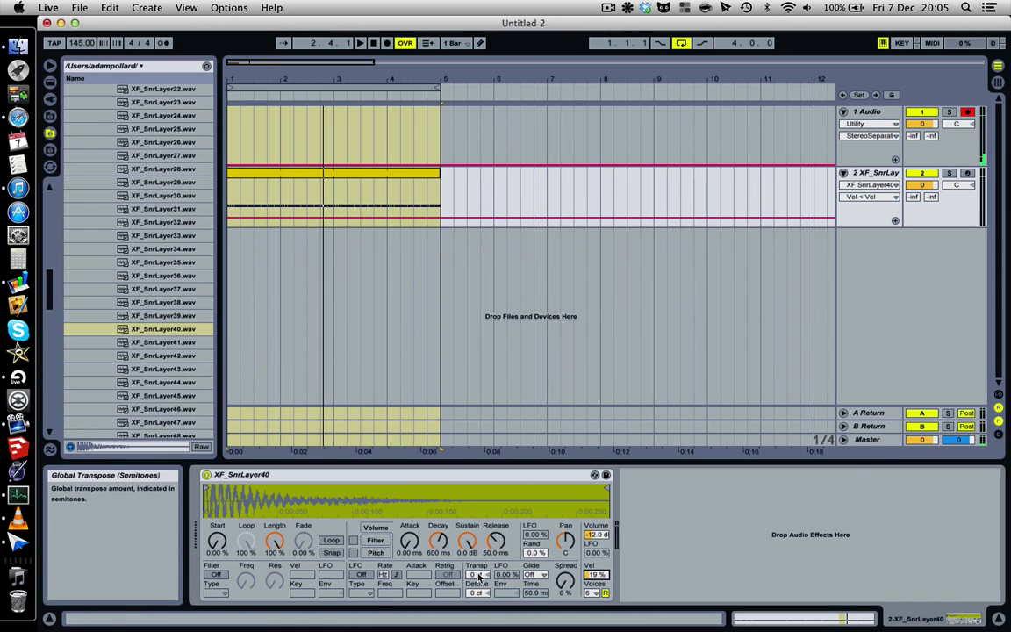
{"action": "left_click", "coordinate": [843, 173]}
{"action": "left_click", "coordinate": [843, 173]}
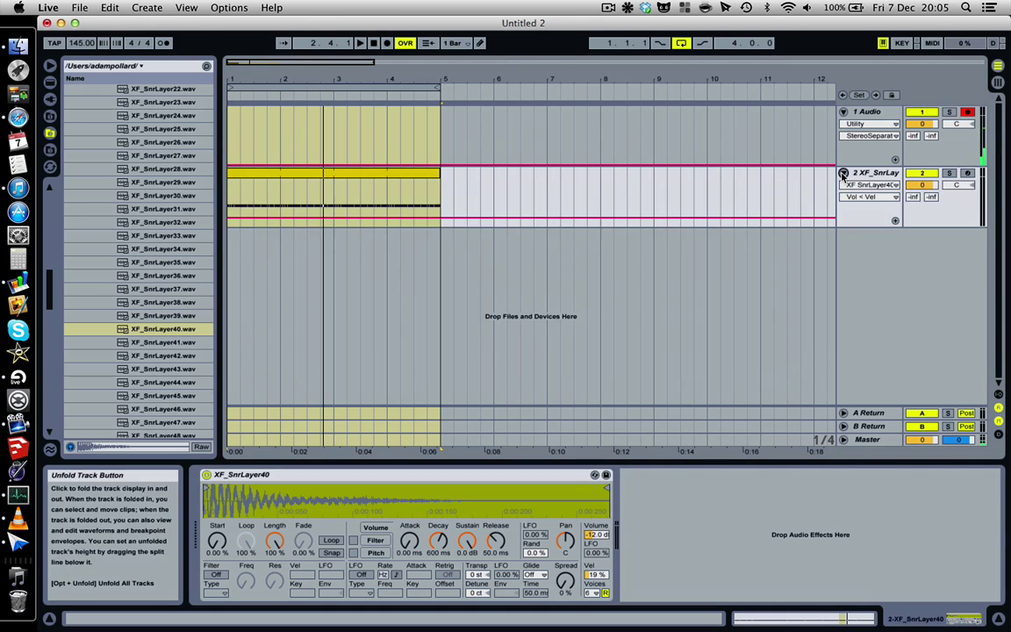
{"action": "left_click", "coordinate": [843, 173]}
{"action": "left_click", "coordinate": [842, 173]}
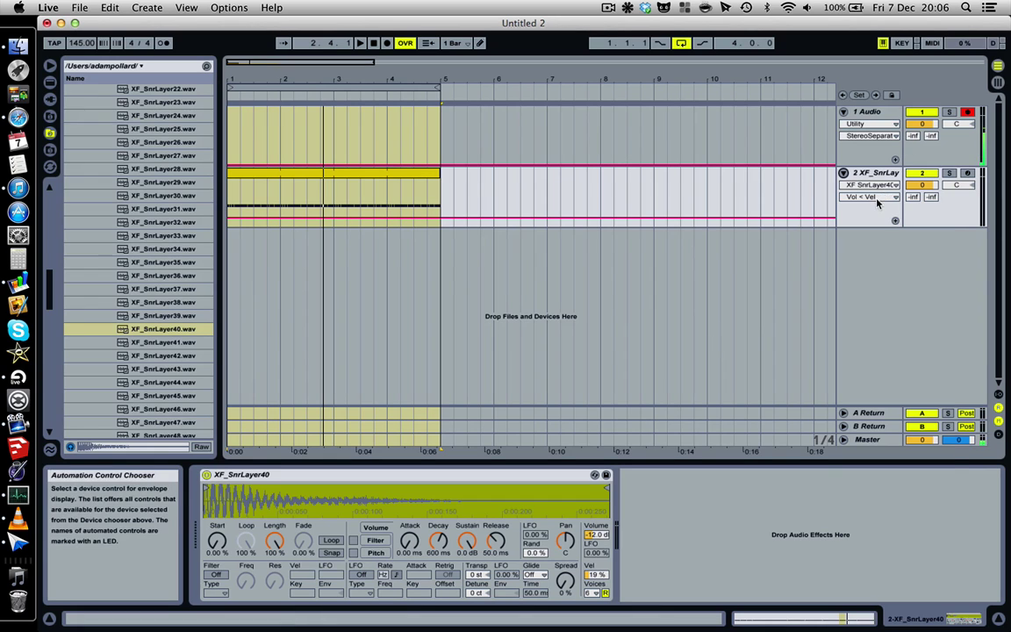
Show Simpler's Transpose envelope in the snare track's automation lane.
{"action": "left_click", "coordinate": [865, 197]}
{"action": "left_click", "coordinate": [802, 240]}
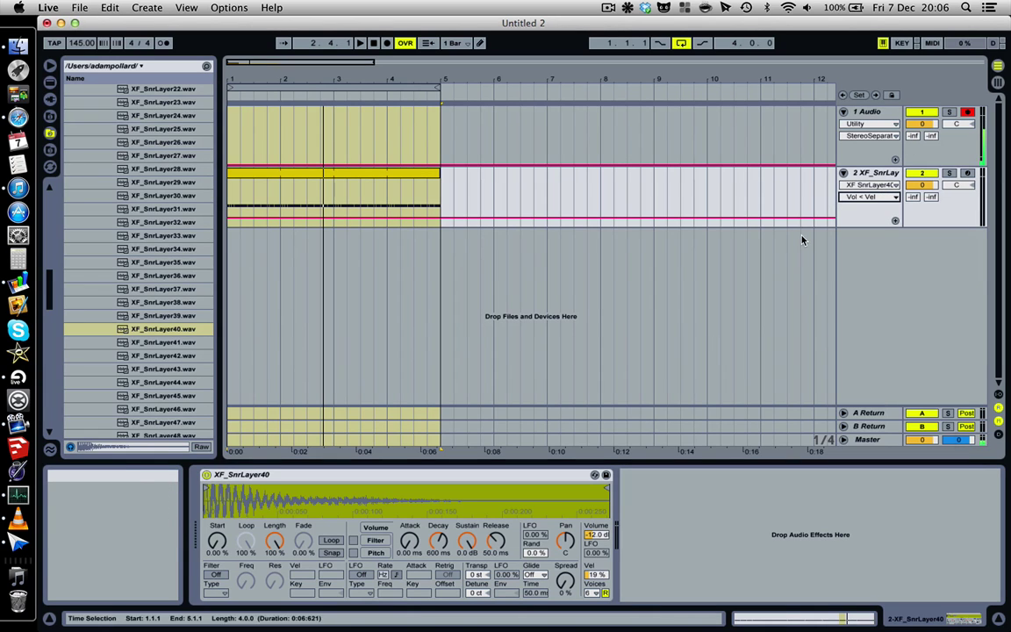
{"action": "left_click", "coordinate": [477, 580]}
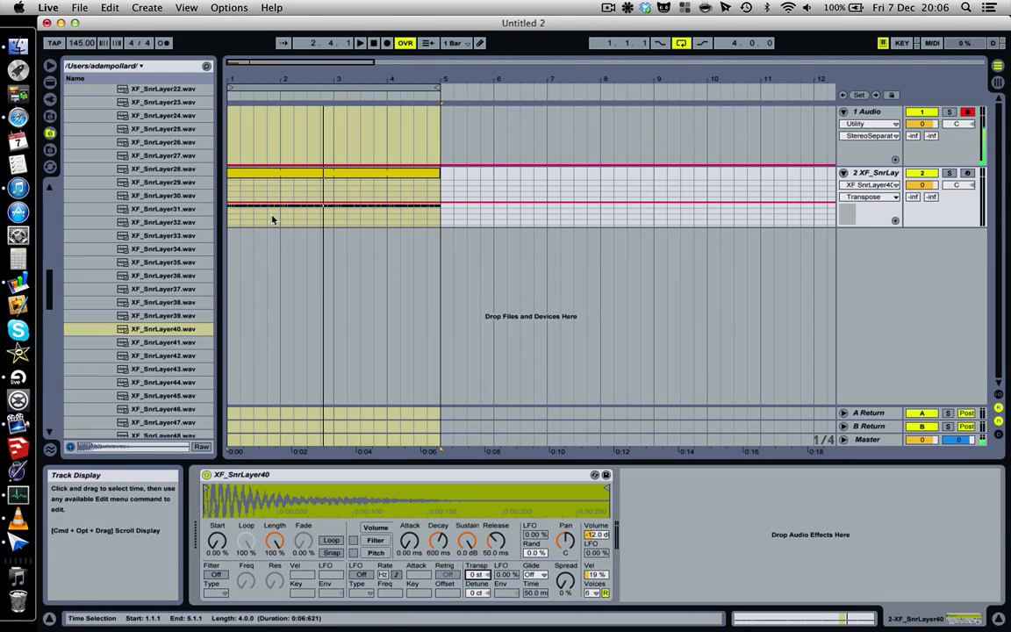
{"action": "left_click_drag", "start_coordinate": [234, 73], "coordinate": [233, 162]}
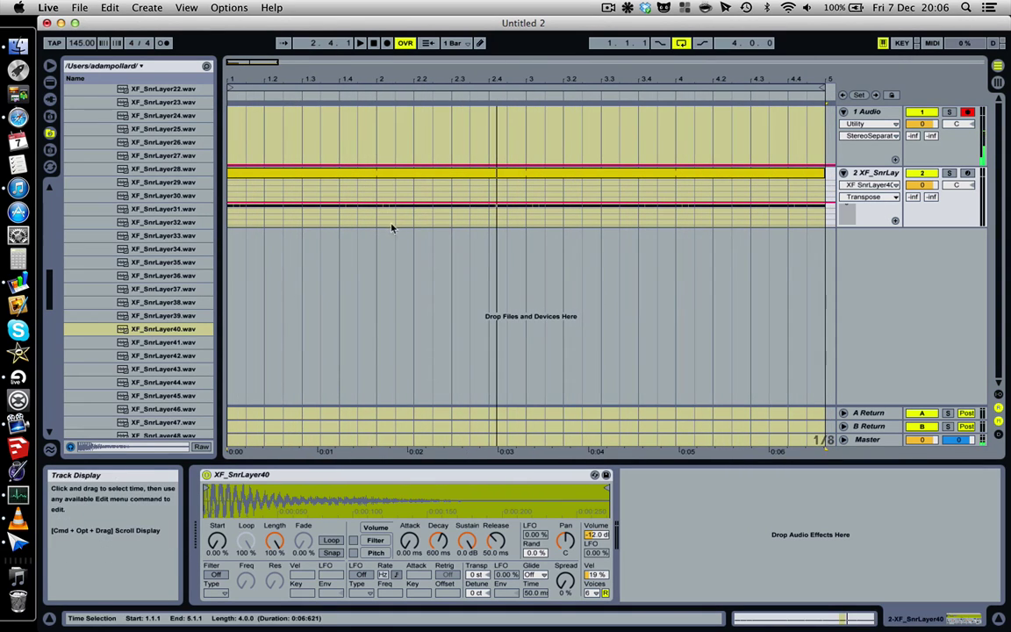
Draw an eighth-note Transpose step of -2 st at bar 2, reshape it into a downward ramp, and play it back.
{"action": "key", "text": "b"}
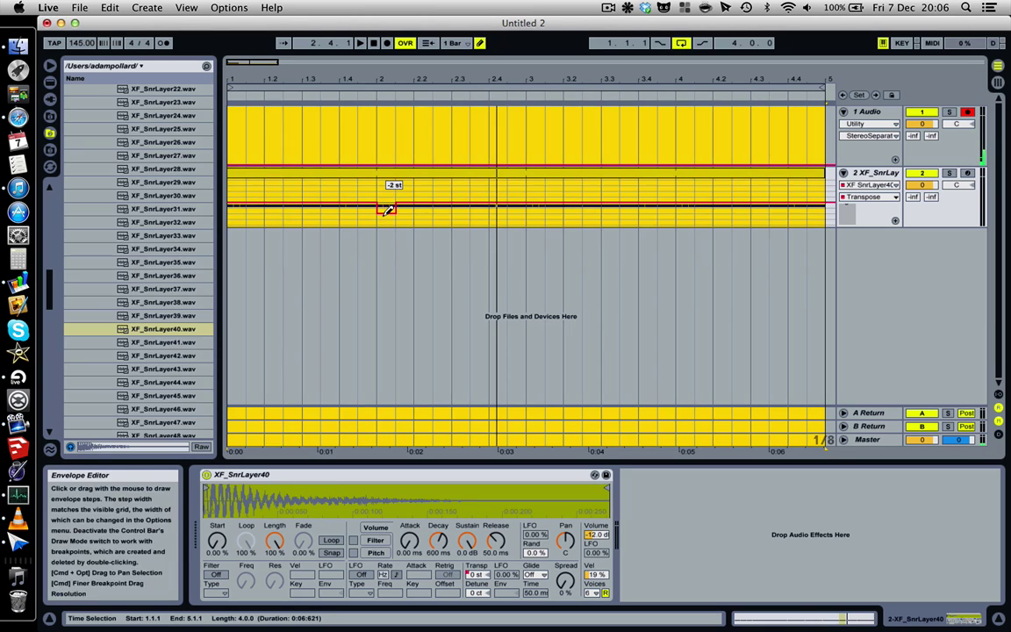
{"action": "left_click", "coordinate": [388, 212]}
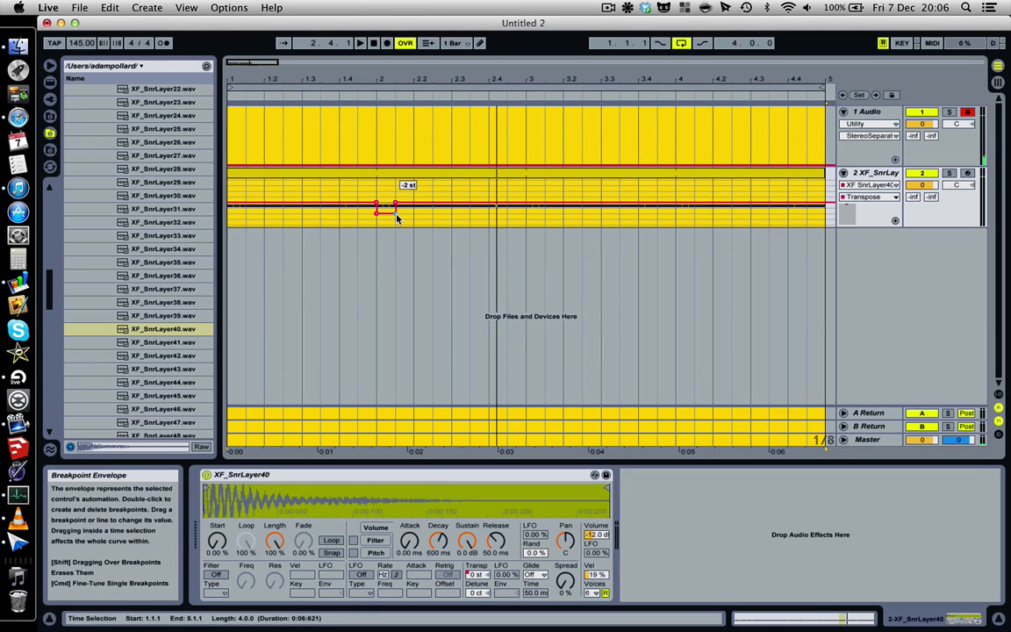
{"action": "key", "text": "b"}
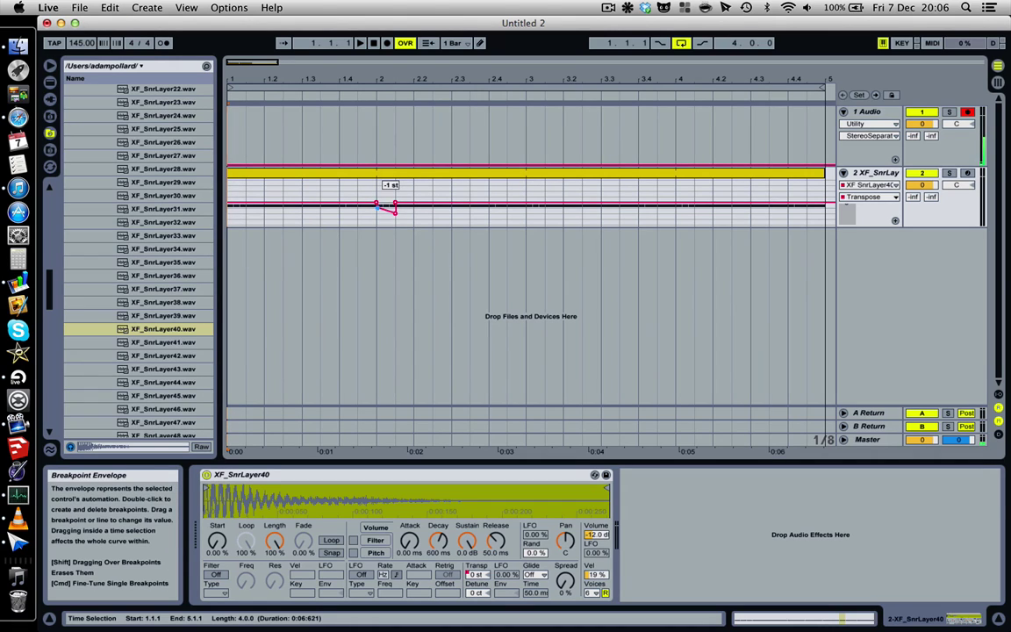
{"action": "left_click", "coordinate": [378, 206]}
{"action": "key", "text": "space"}
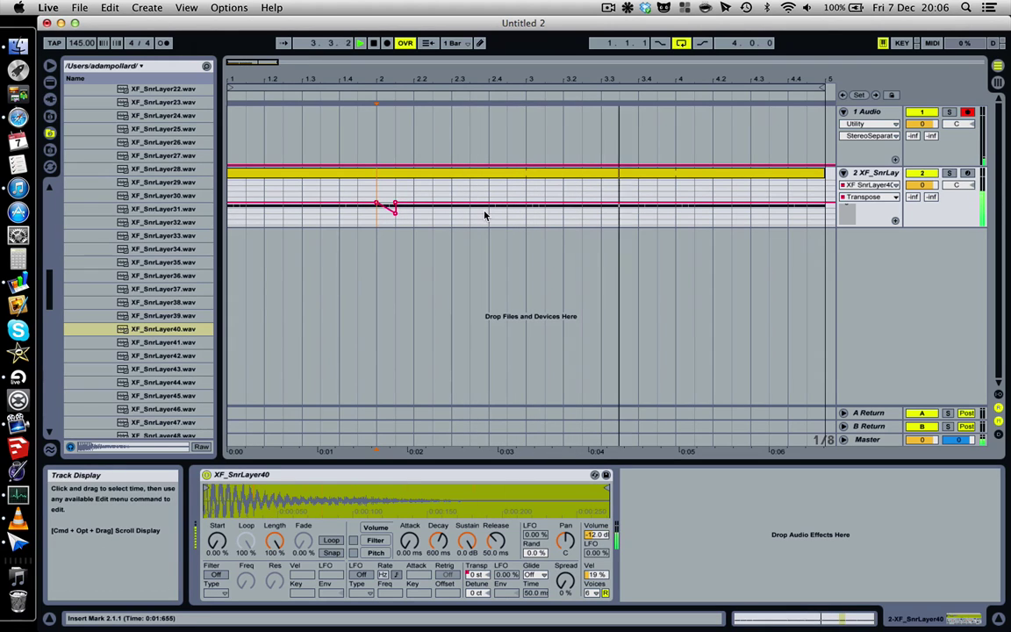
Draw an eighth-note Transpose drop just before bar 3 and shape it into a slope falling from 2.3 and rising back by bar 3.
{"action": "key", "text": "b"}
{"action": "left_click", "coordinate": [523, 219]}
{"action": "key", "text": "b"}
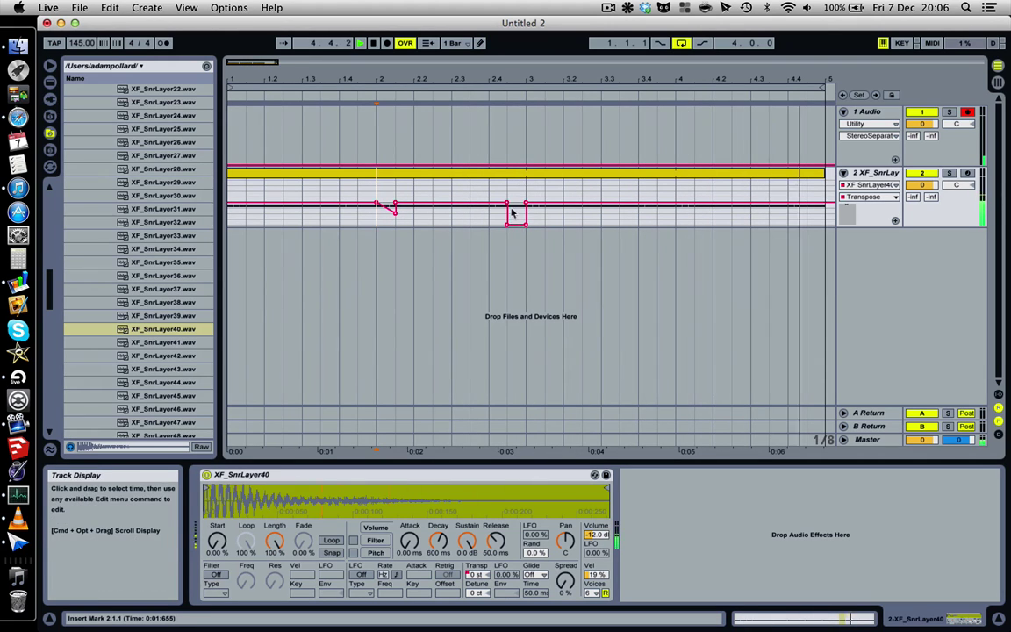
{"action": "left_click_drag", "start_coordinate": [508, 203], "coordinate": [452, 203]}
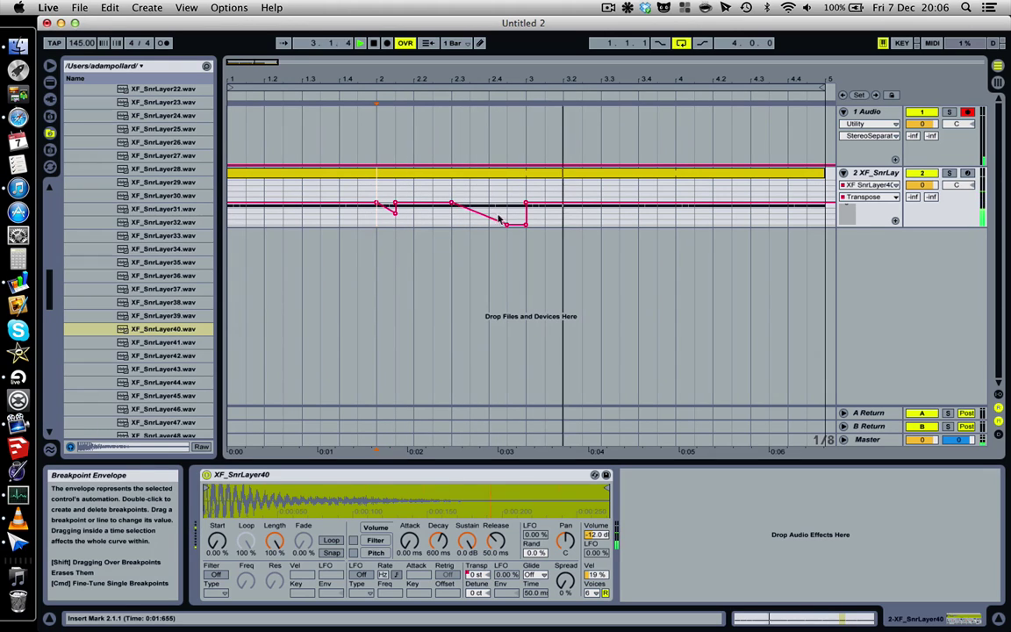
{"action": "left_click", "coordinate": [525, 226]}
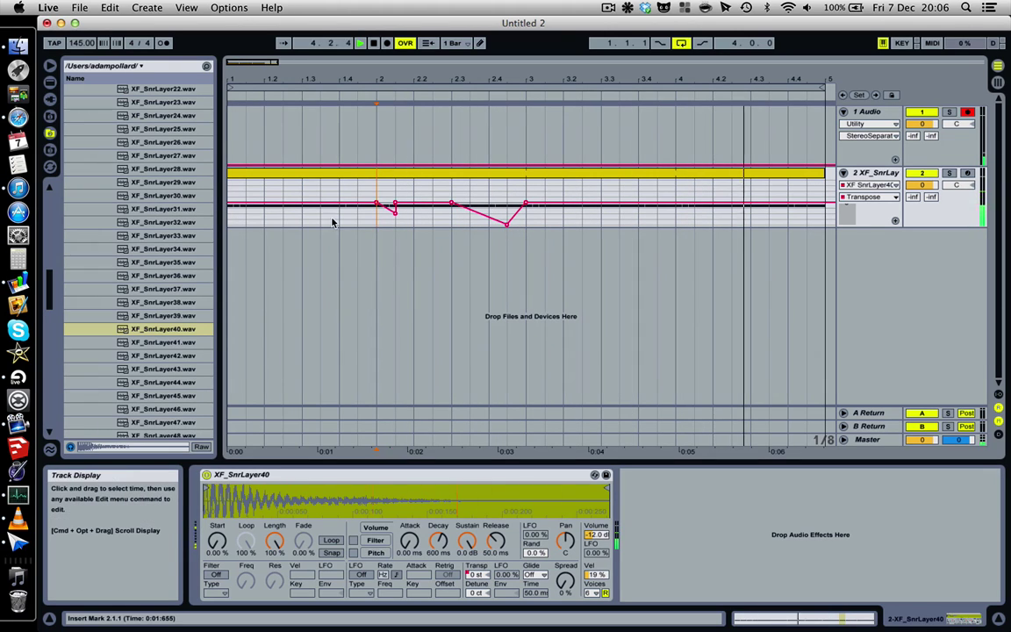
Draw a -4 st Transpose step at the start of bar 1, ramp it up to 0 st, and set the playback start at 1.1.1.
{"action": "key", "text": "b"}
{"action": "left_click", "coordinate": [238, 224]}
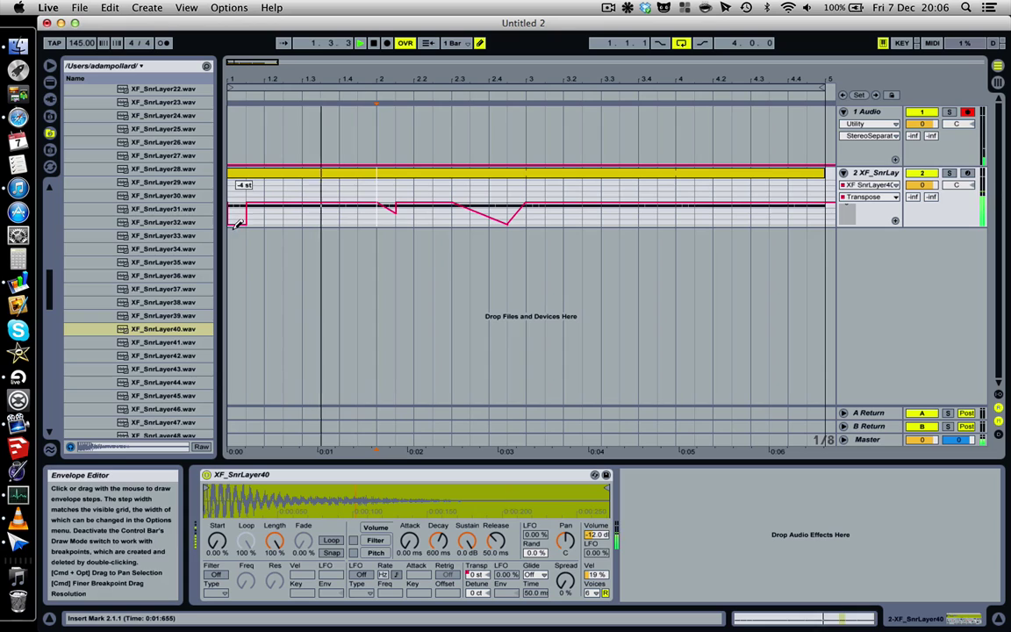
{"action": "key", "text": "b"}
{"action": "left_click", "coordinate": [246, 226]}
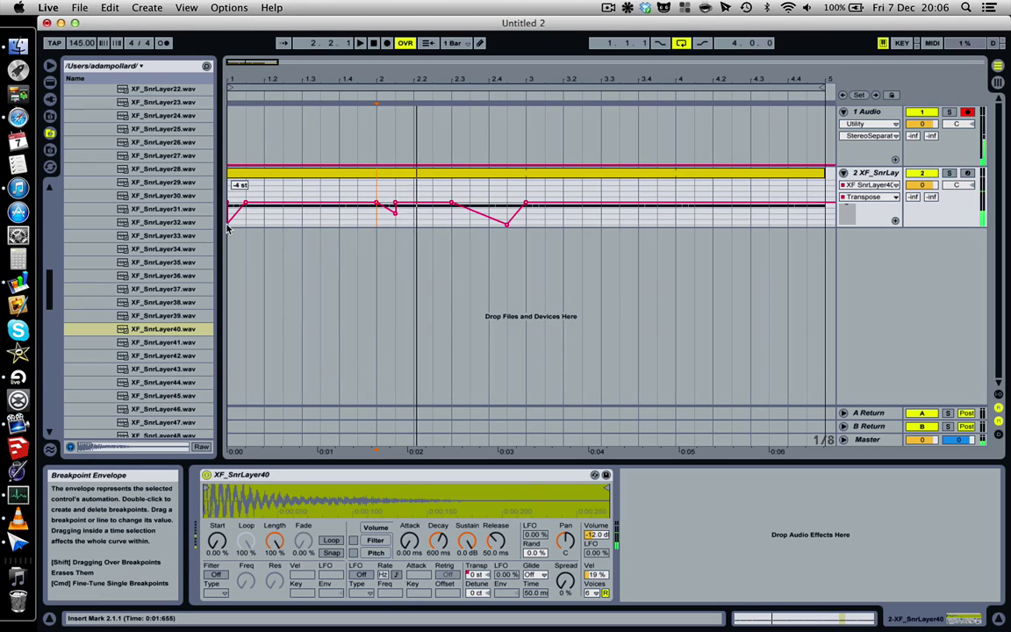
{"action": "left_click", "coordinate": [233, 195]}
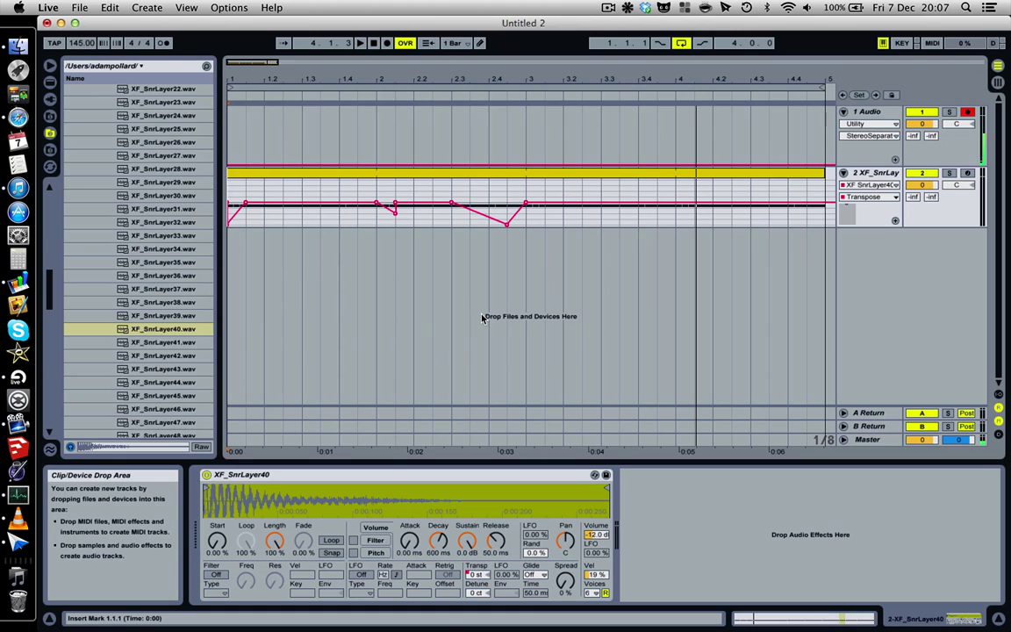
Raise the entire four-bar Transpose envelope by 3 semitones and audition the pitched snare roll.
{"action": "left_click", "coordinate": [465, 178]}
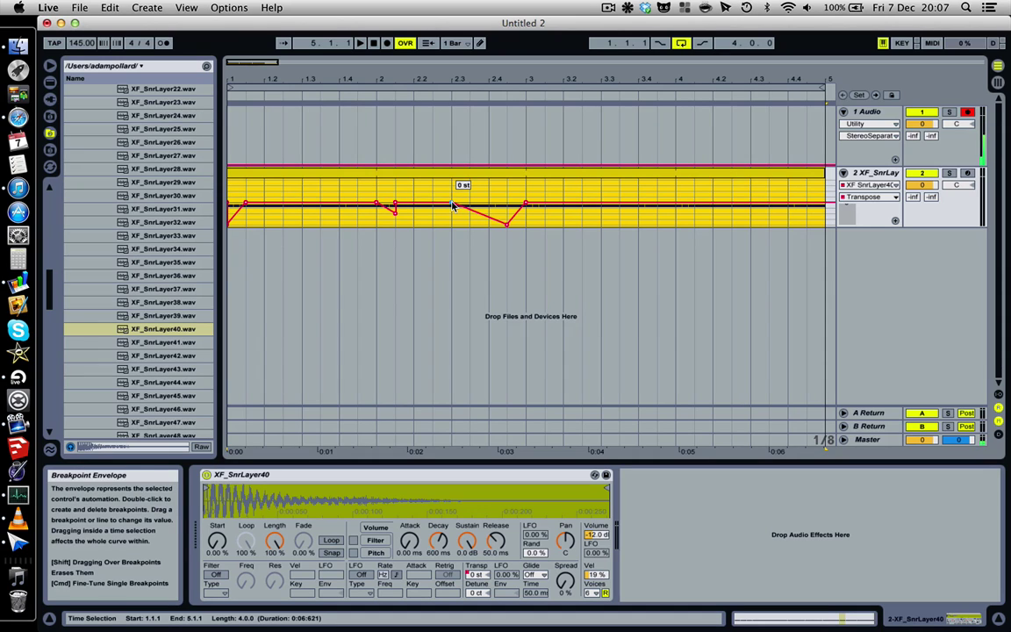
{"action": "left_click_drag", "start_coordinate": [454, 207], "coordinate": [447, 189]}
{"action": "key", "text": "space"}
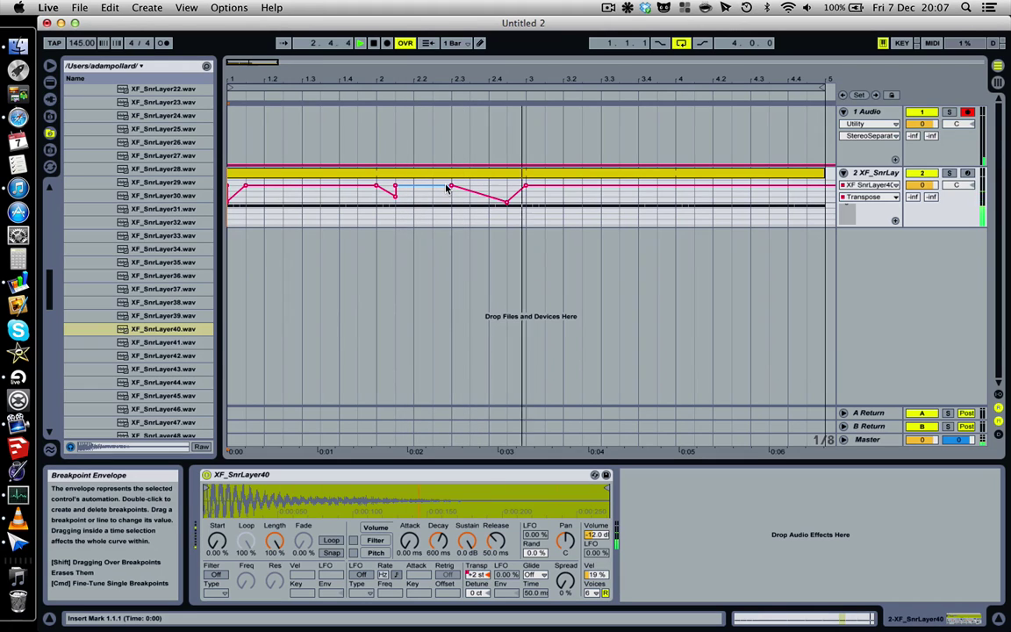
{"action": "key", "text": "space"}
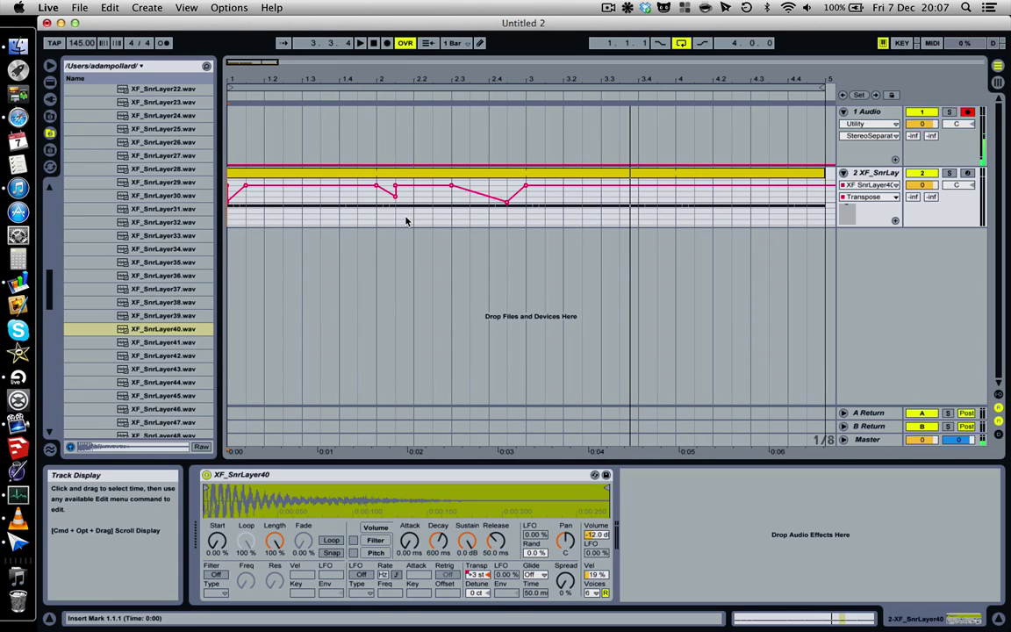
In the session view, delete return tracks A and B and insert a single new return track.
{"action": "left_click", "coordinate": [249, 172]}
{"action": "left_click", "coordinate": [790, 626]}
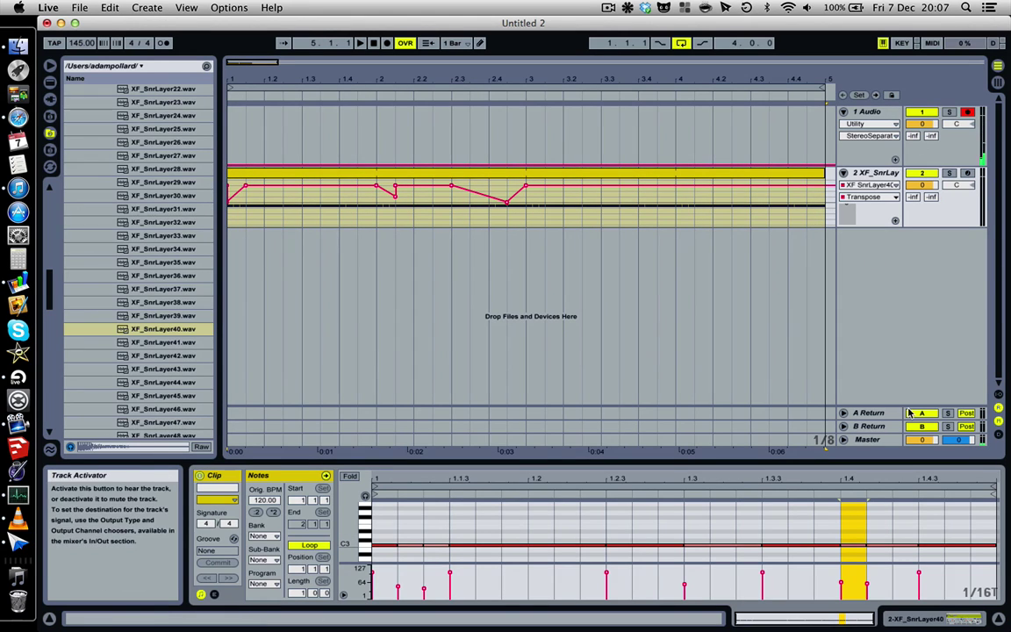
{"action": "key", "text": "Tab"}
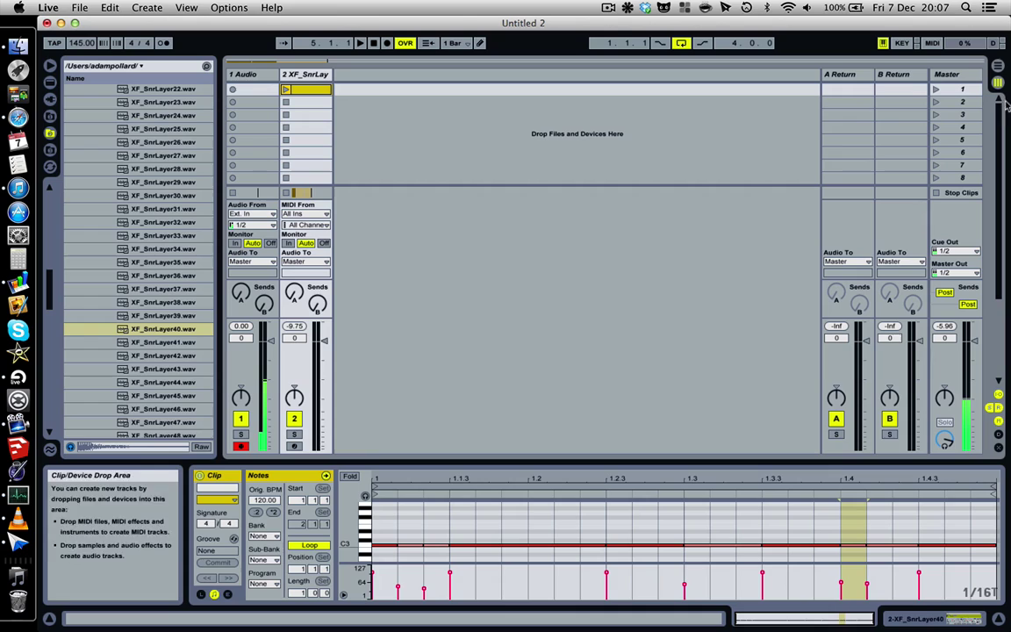
{"action": "left_click", "coordinate": [896, 74]}
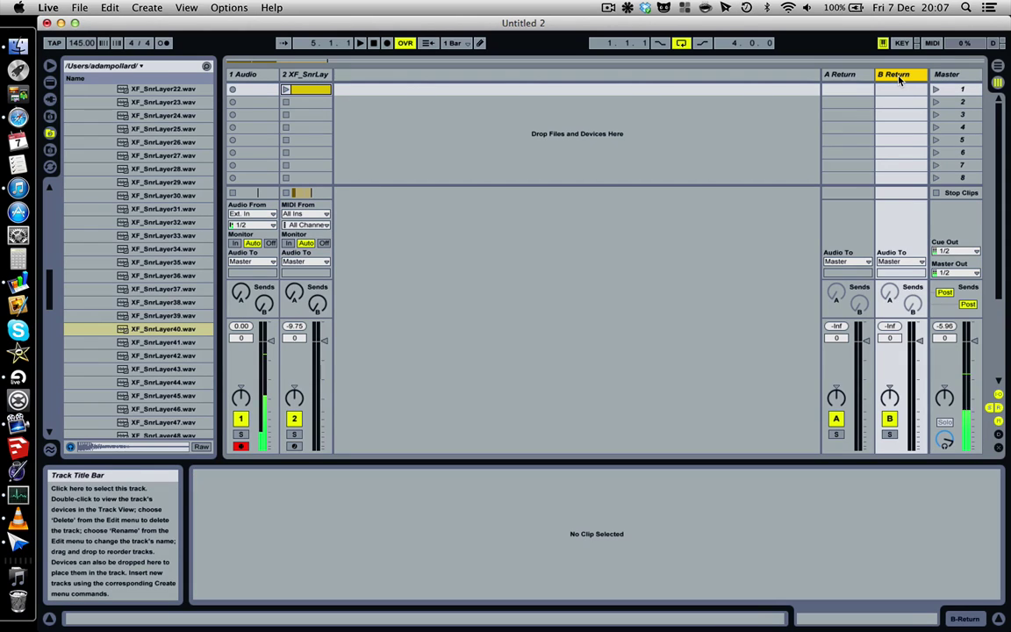
{"action": "key", "text": "Delete"}
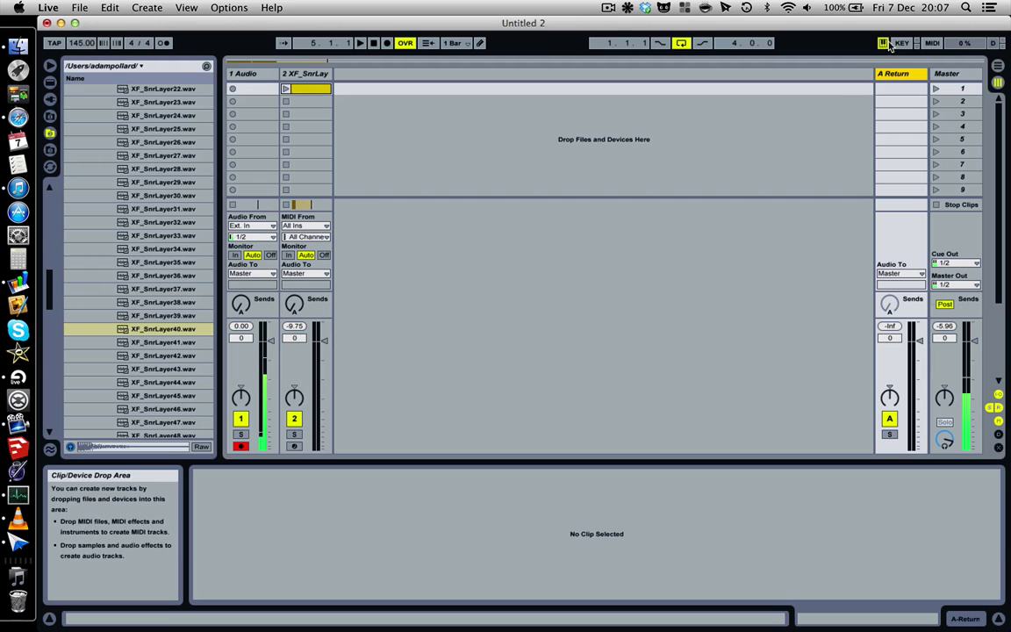
{"action": "key", "text": "Delete"}
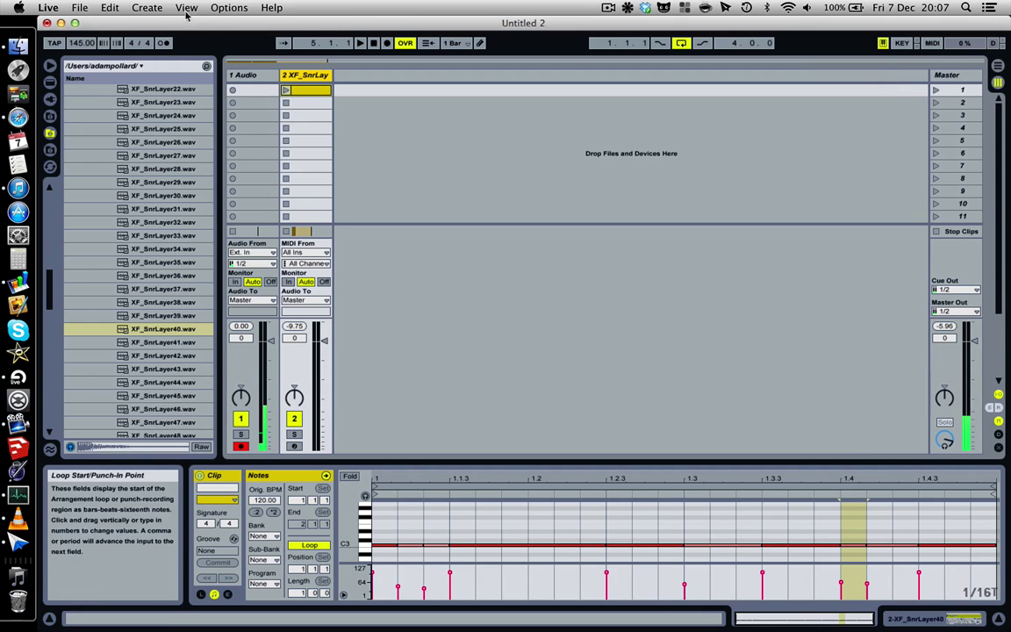
{"action": "left_click", "coordinate": [148, 7]}
{"action": "left_click", "coordinate": [178, 92]}
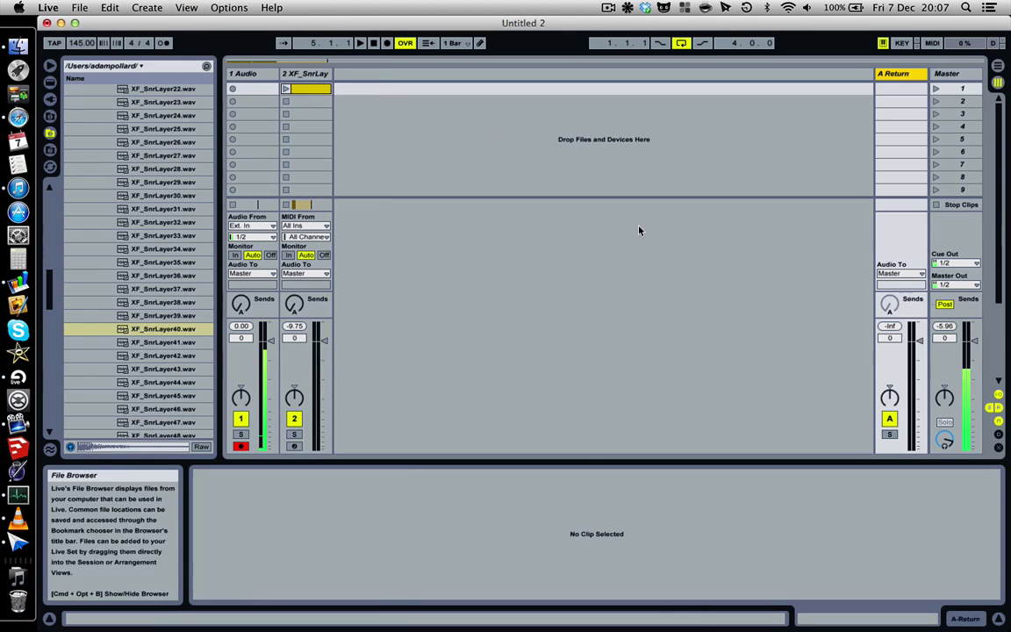
Load the Large Factory hall preset of the Reverb effect onto the A return track.
{"action": "left_click", "coordinate": [50, 82]}
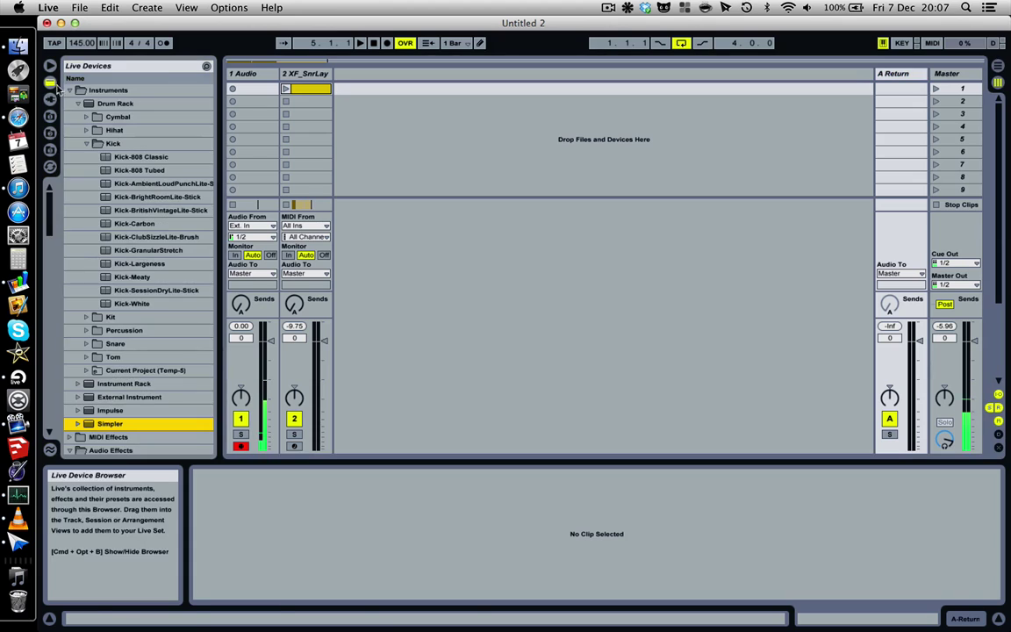
{"action": "scroll", "coordinate": [127, 316], "scroll_direction": "down", "scroll_amount": 10}
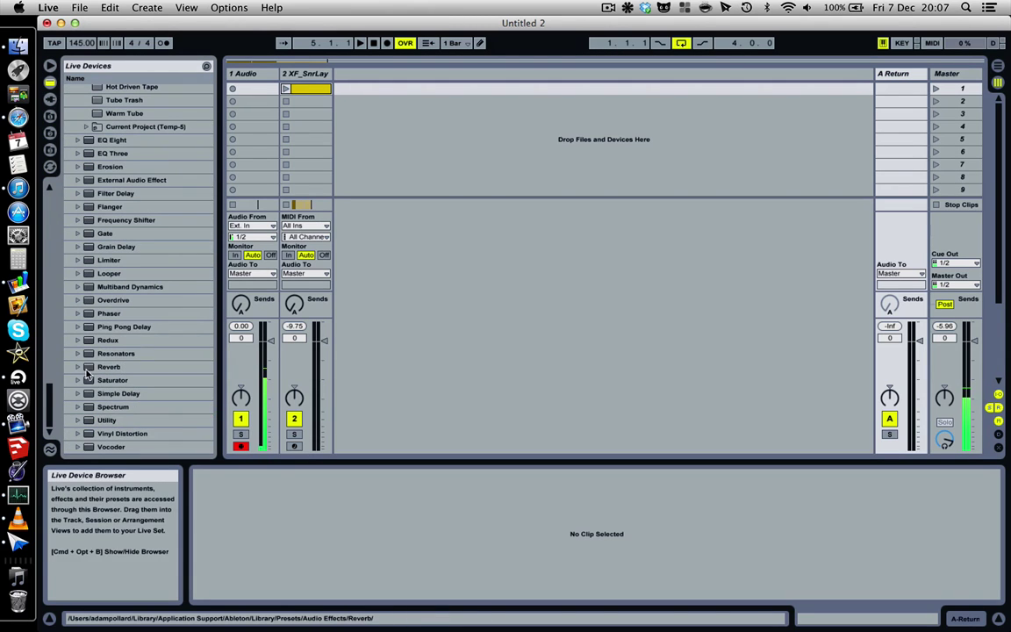
{"action": "left_click", "coordinate": [107, 367]}
{"action": "left_click", "coordinate": [101, 380]}
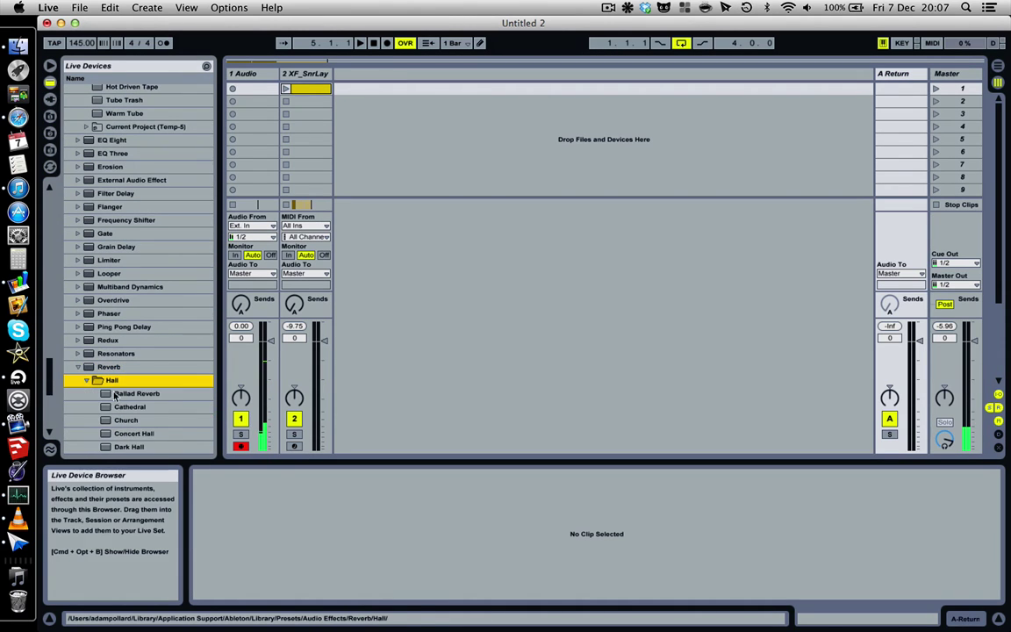
{"action": "scroll", "coordinate": [144, 376], "scroll_direction": "down", "scroll_amount": 6}
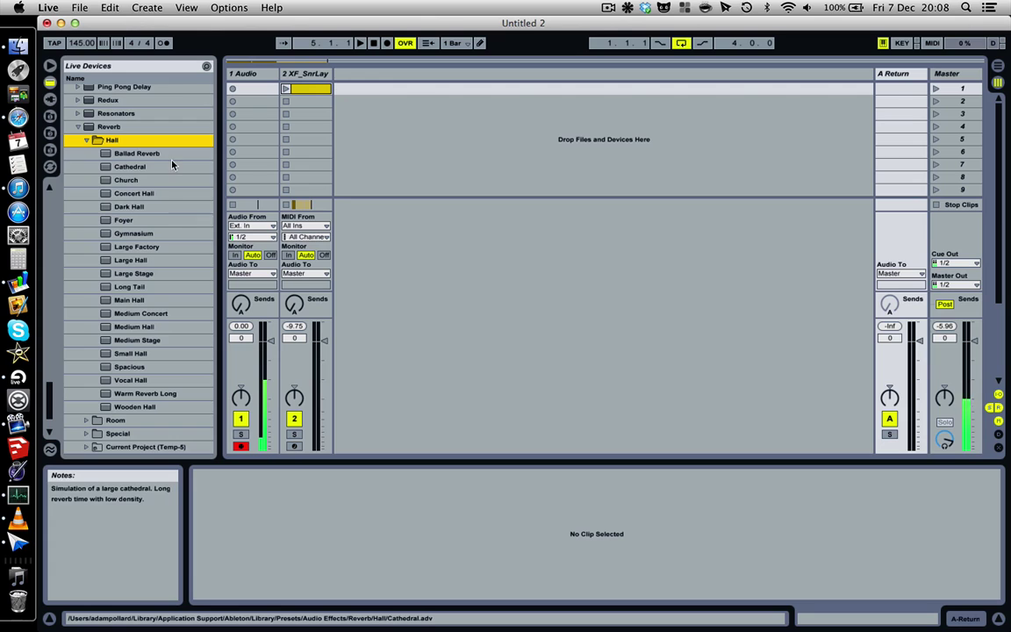
{"action": "double_click", "coordinate": [133, 247]}
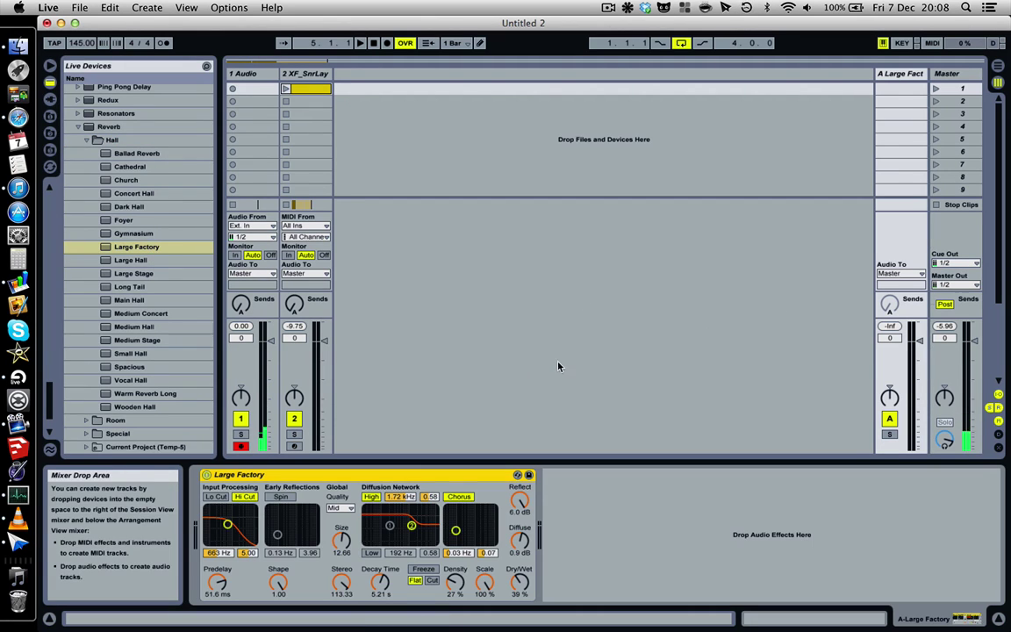
Raise the snare track's send A during playback and swap the return's reverb for the Medium Stage preset.
{"action": "left_click_drag", "start_coordinate": [292, 307], "coordinate": [293, 237]}
{"action": "key", "text": "space"}
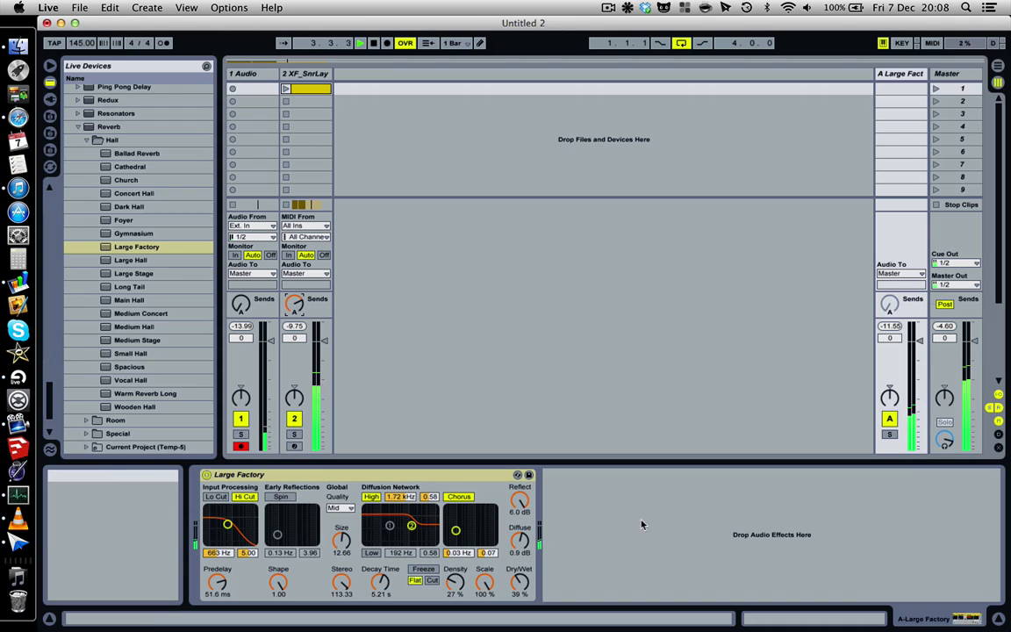
{"action": "left_click", "coordinate": [518, 475]}
{"action": "double_click", "coordinate": [159, 350]}
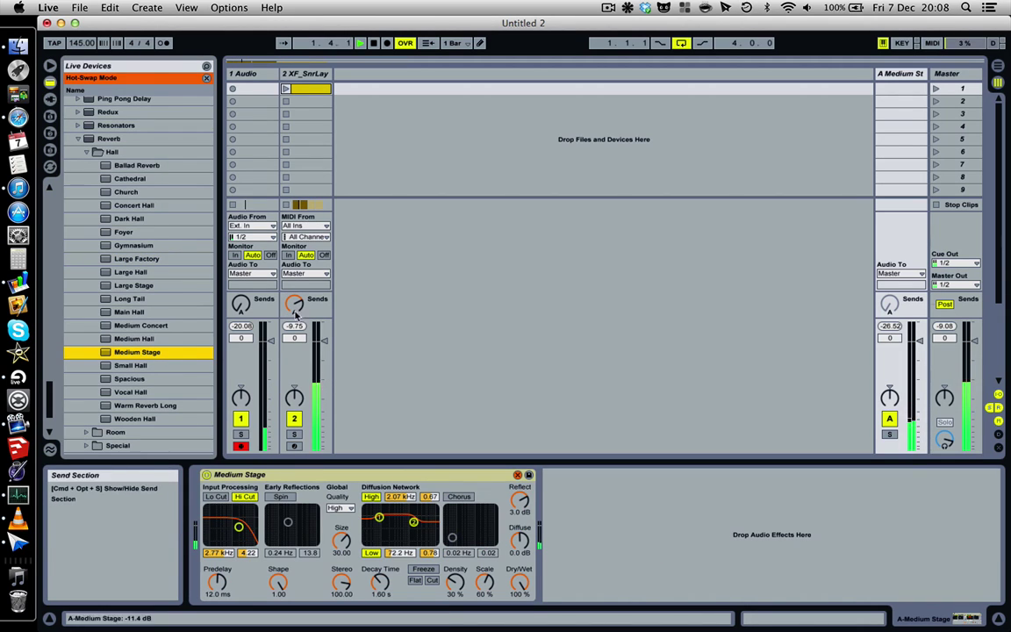
{"action": "mouse_move", "coordinate": [295, 306]}
{"action": "left_mouse_down"}
{"action": "mouse_move", "coordinate": [296, 280]}
{"action": "mouse_move", "coordinate": [295, 304]}
{"action": "left_mouse_up"}
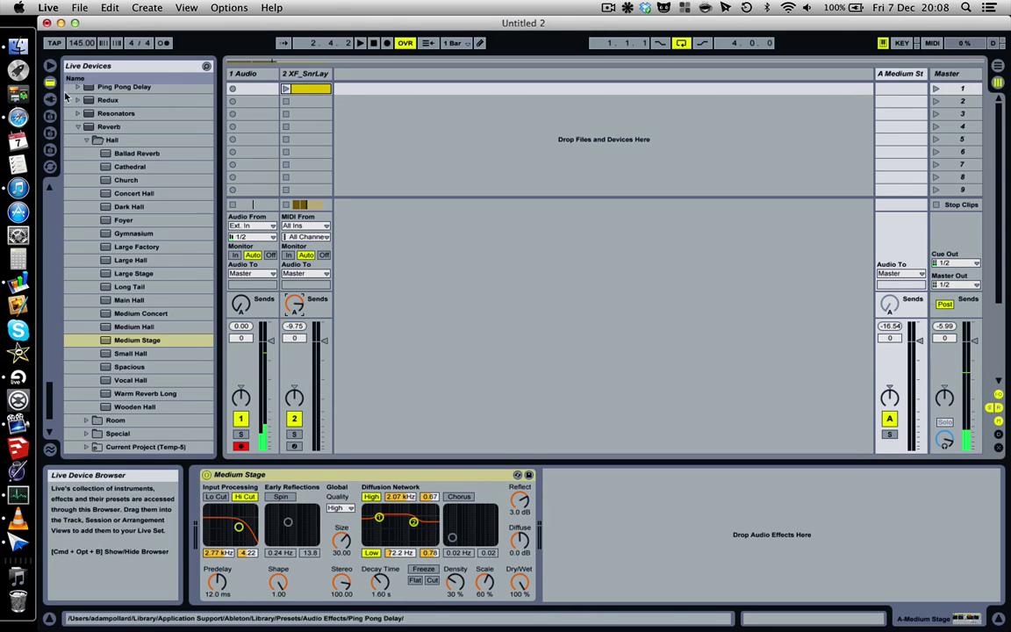
Add the Kick-808 Classic drum rack on a new MIDI track and re-arm the 1 Audio track for recording.
{"action": "scroll", "coordinate": [127, 161], "scroll_direction": "up", "scroll_amount": 15}
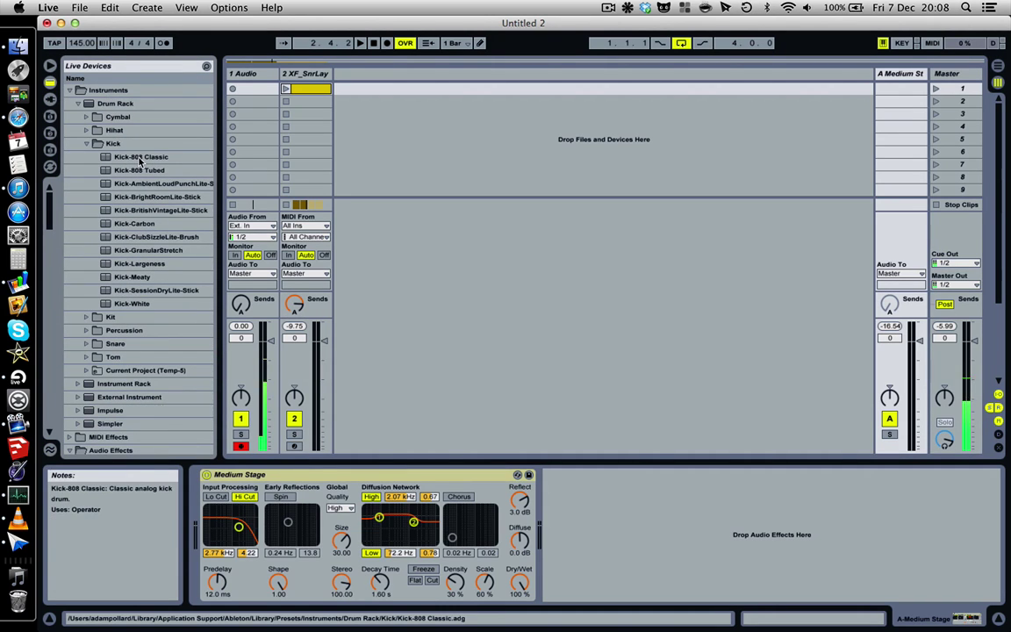
{"action": "left_click_drag", "start_coordinate": [138, 162], "coordinate": [412, 180]}
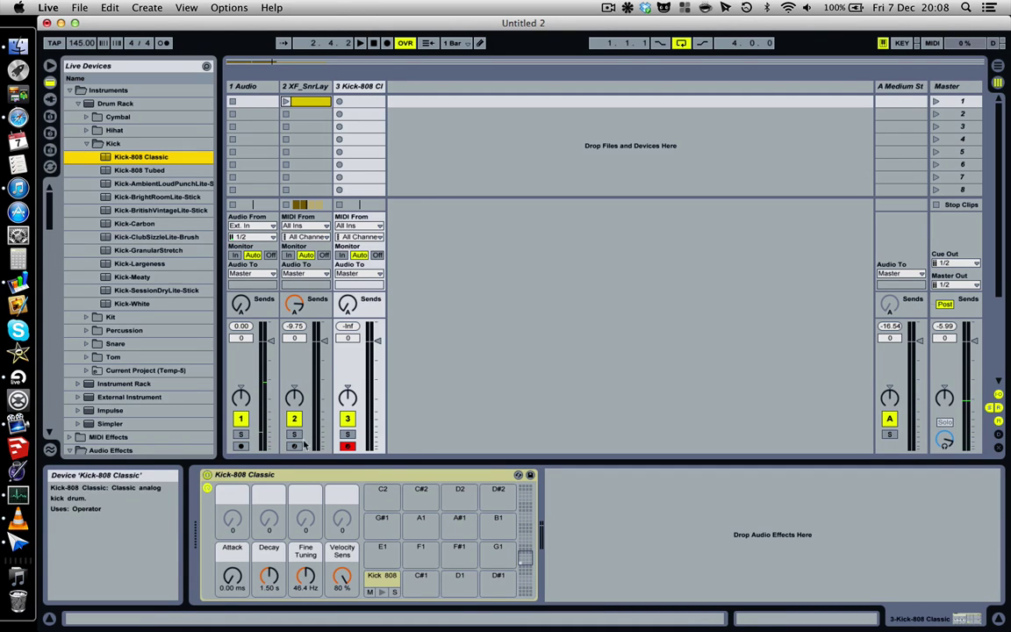
{"action": "left_click", "coordinate": [241, 446]}
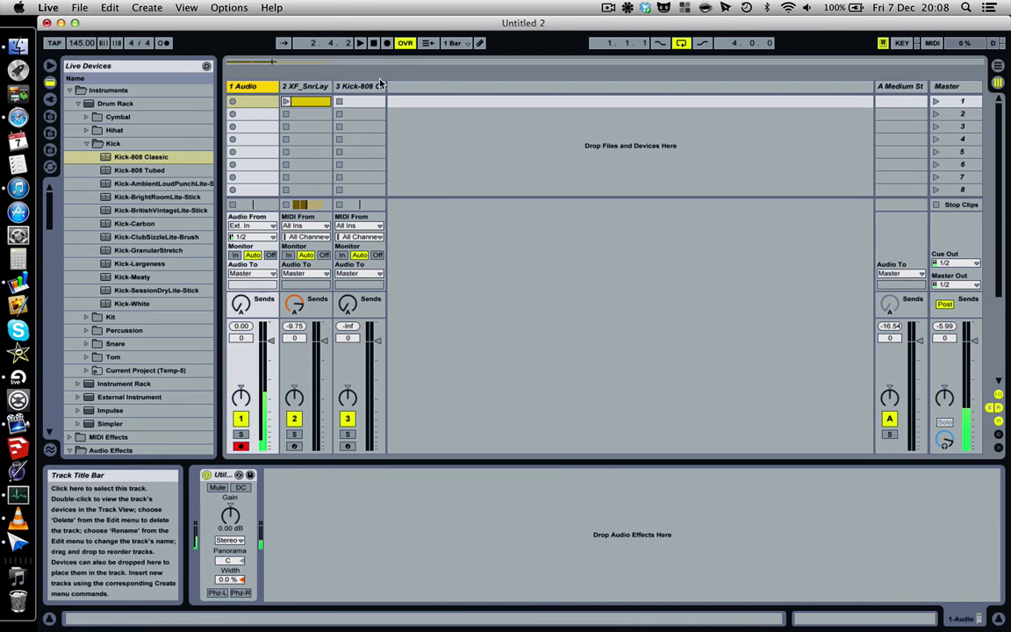
Add the Kick Huge Warm drum-processing effect rack to the Kick-808 track after its drum rack.
{"action": "left_click", "coordinate": [377, 86]}
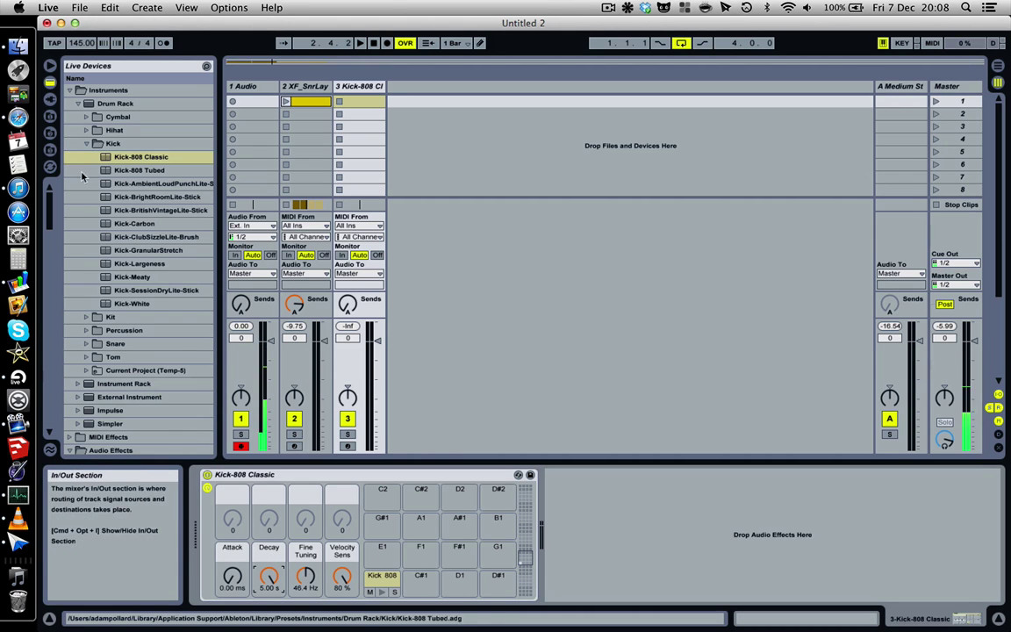
{"action": "scroll", "coordinate": [157, 299], "scroll_direction": "down", "scroll_amount": 4}
{"action": "scroll", "coordinate": [156, 299], "scroll_direction": "down", "scroll_amount": 3}
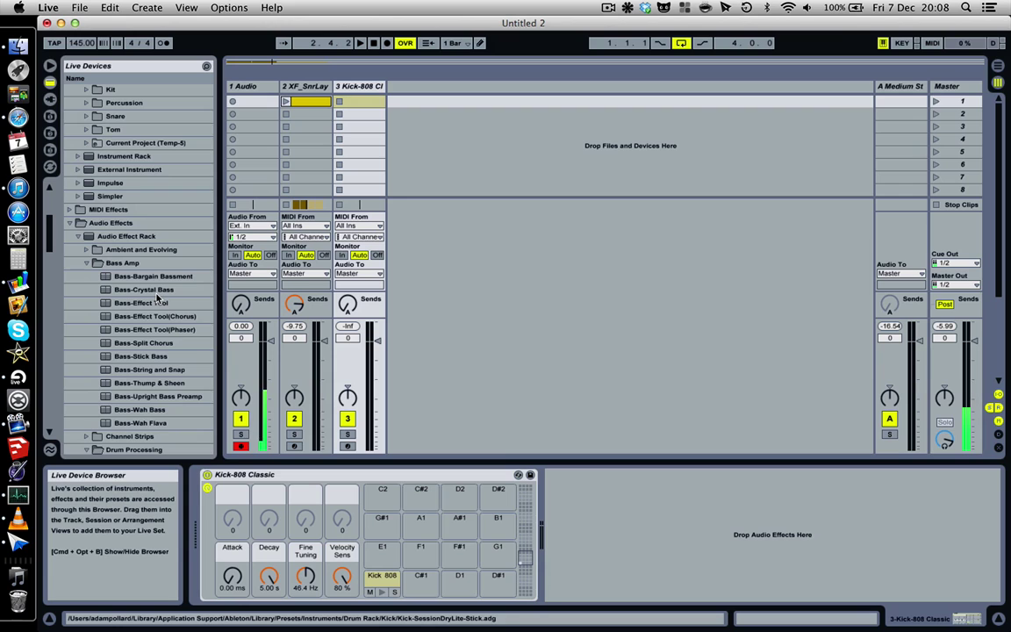
{"action": "left_click", "coordinate": [111, 237]}
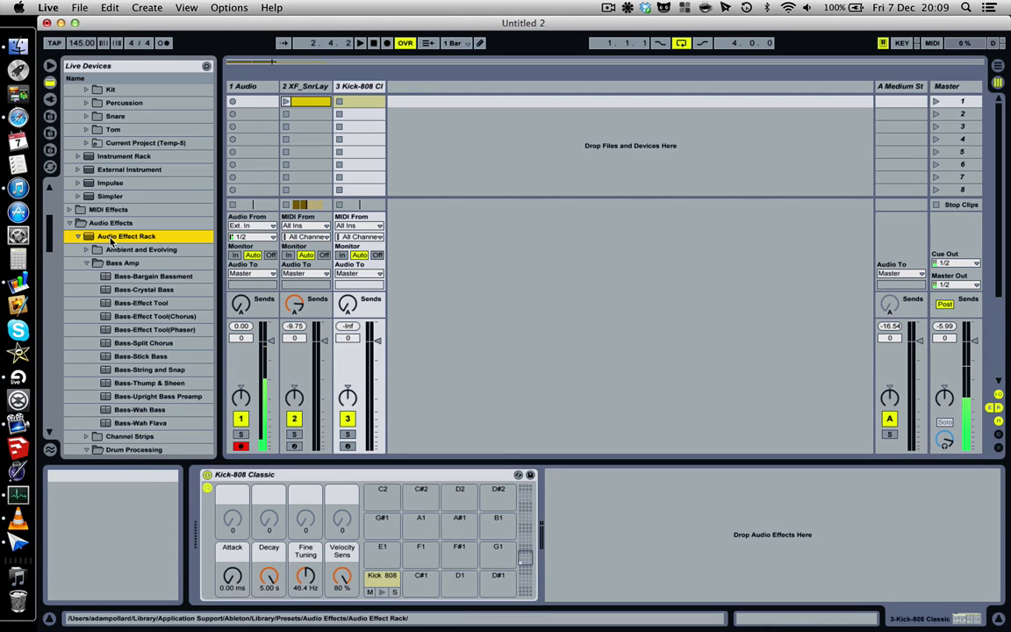
{"action": "scroll", "coordinate": [111, 239], "scroll_direction": "down", "scroll_amount": 7}
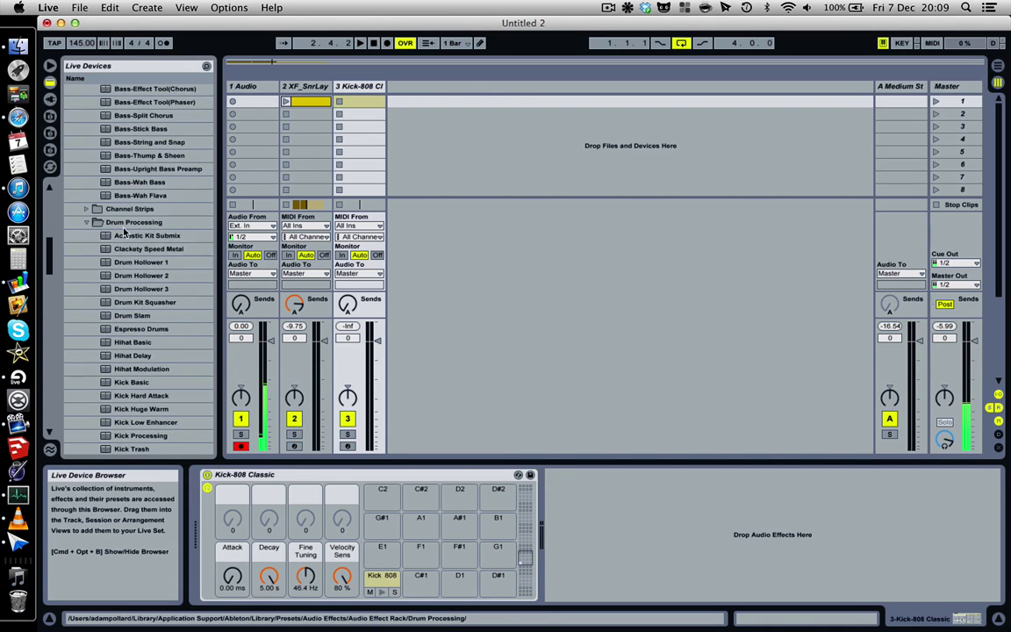
{"action": "scroll", "coordinate": [137, 315], "scroll_direction": "down", "scroll_amount": 4}
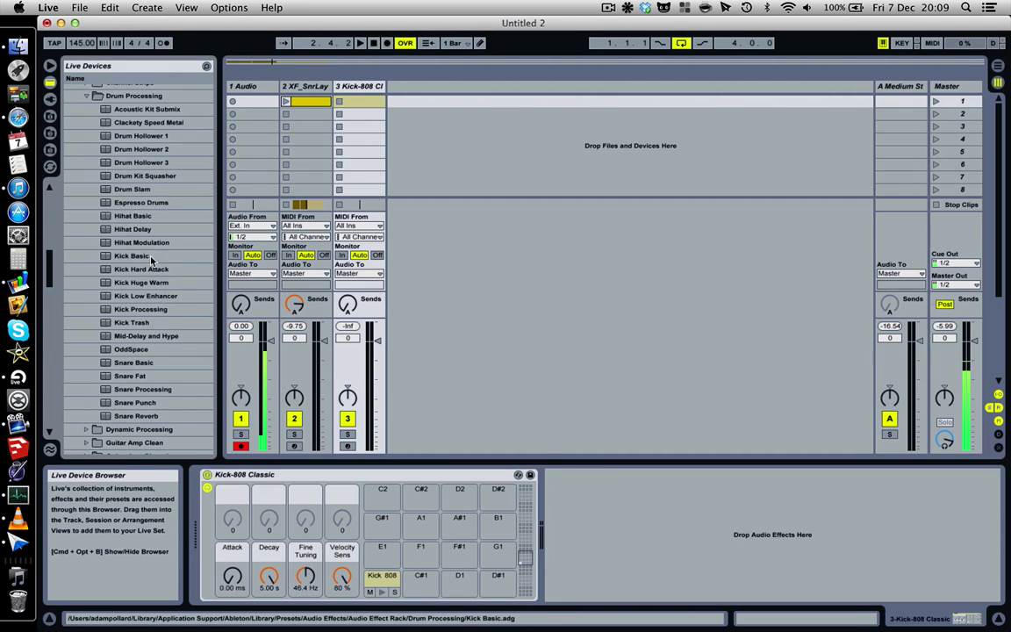
{"action": "double_click", "coordinate": [158, 282]}
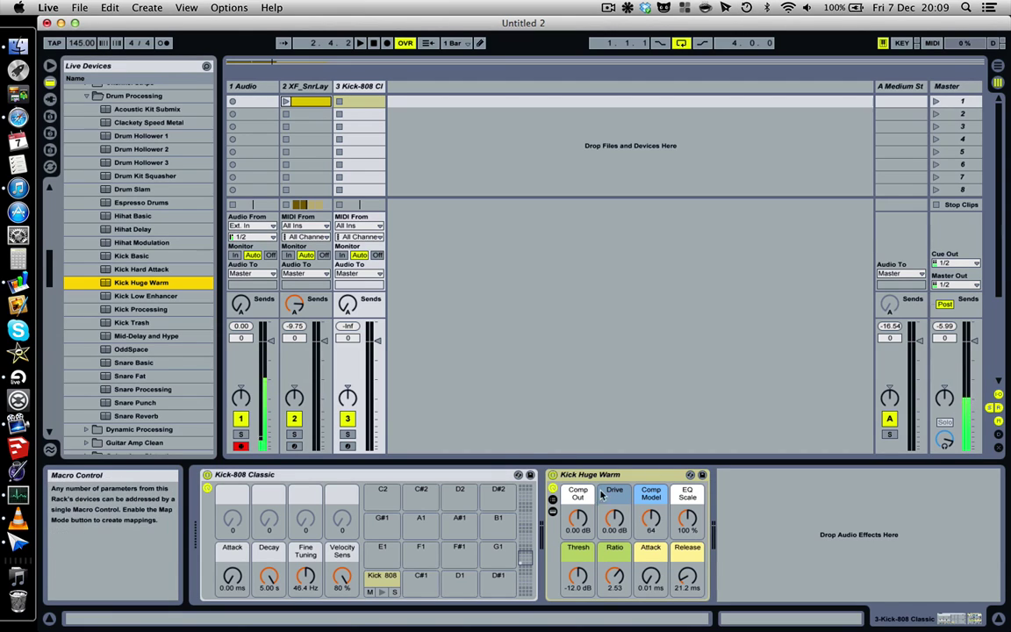
Audition several layered snare samples, including XF_SnrLayer41, 30 and 25, with the snare track's sampler shown for comparison.
{"action": "left_click", "coordinate": [305, 86]}
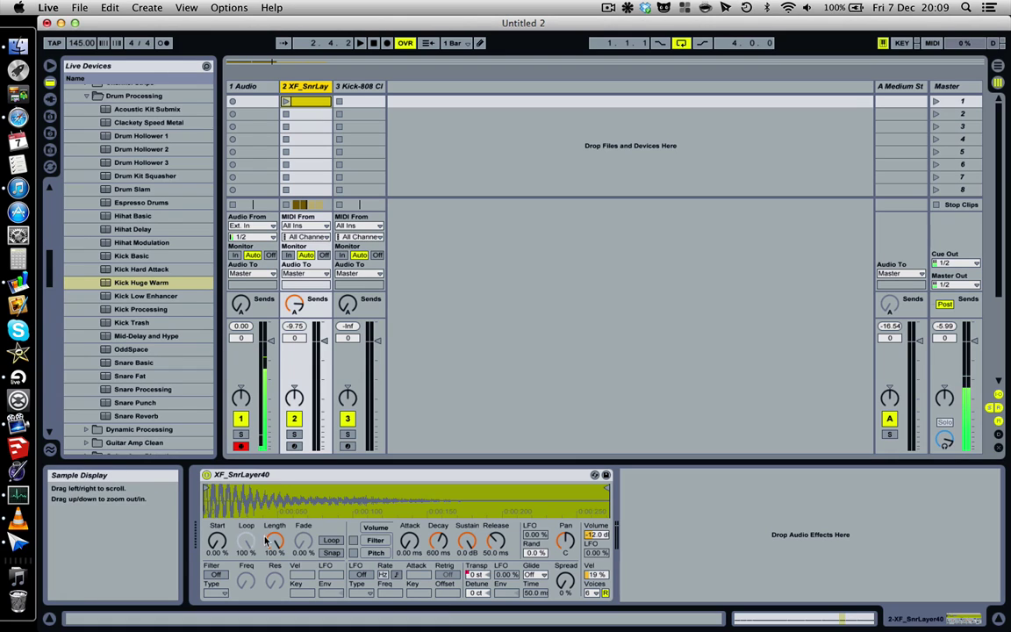
{"action": "left_click", "coordinate": [50, 135]}
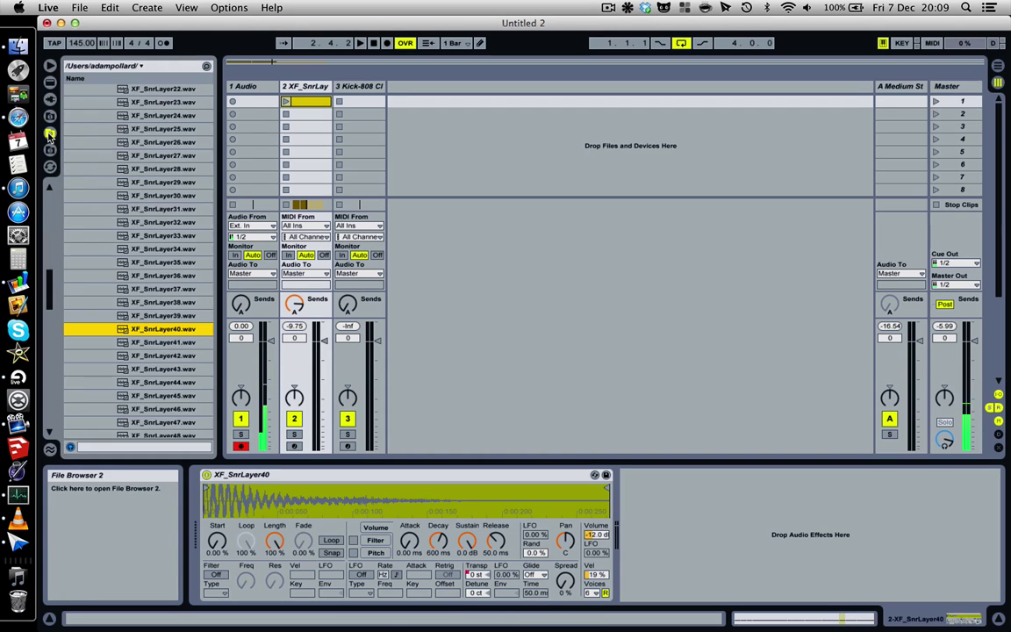
{"action": "left_click", "coordinate": [167, 344]}
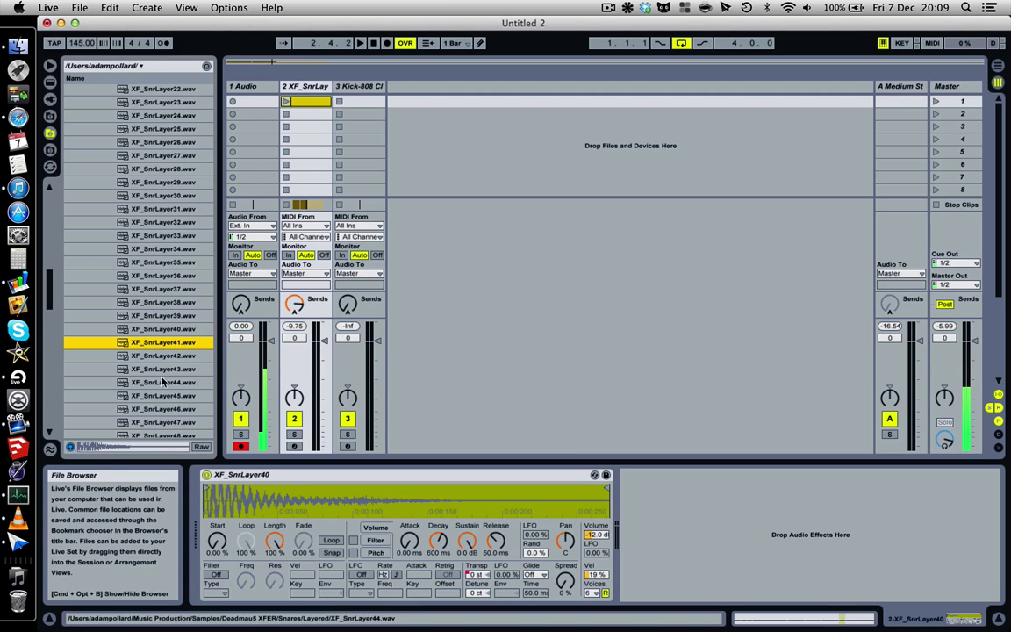
{"action": "left_click", "coordinate": [170, 408]}
{"action": "left_click", "coordinate": [167, 195]}
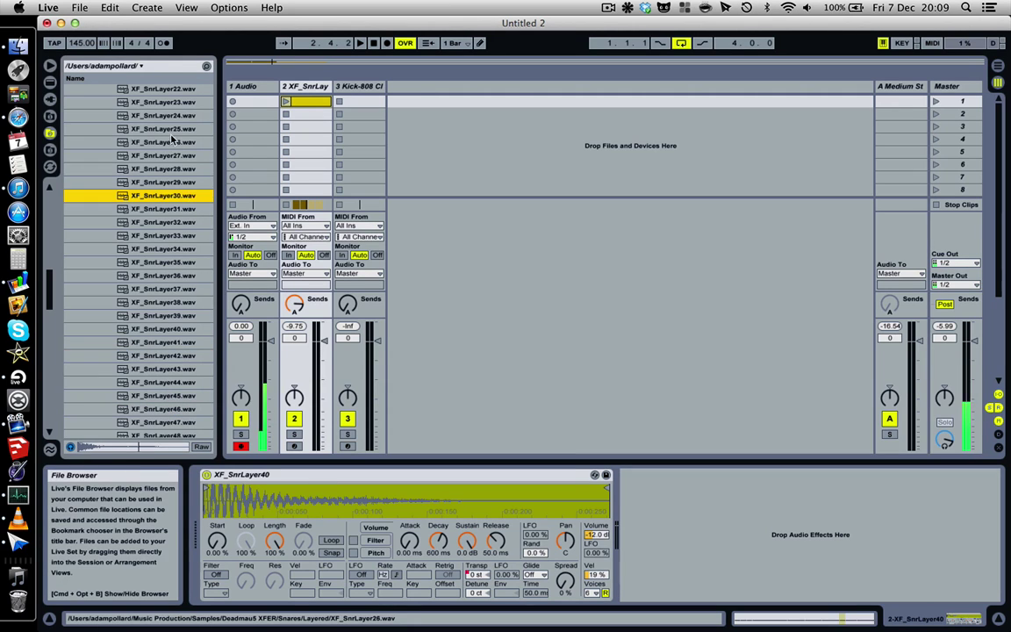
{"action": "left_click", "coordinate": [166, 129]}
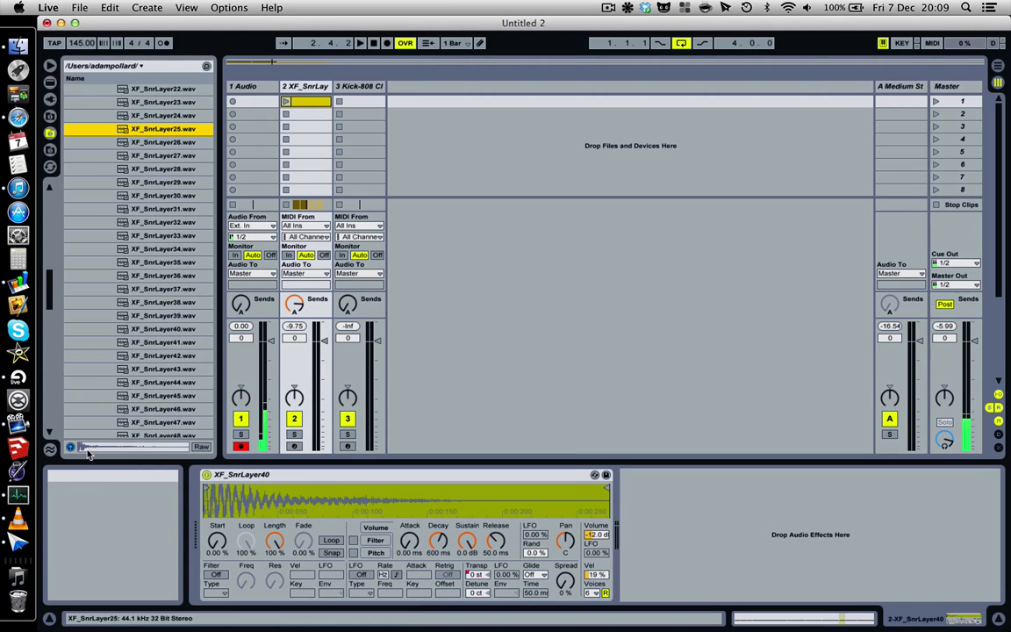
{"action": "left_click", "coordinate": [167, 342]}
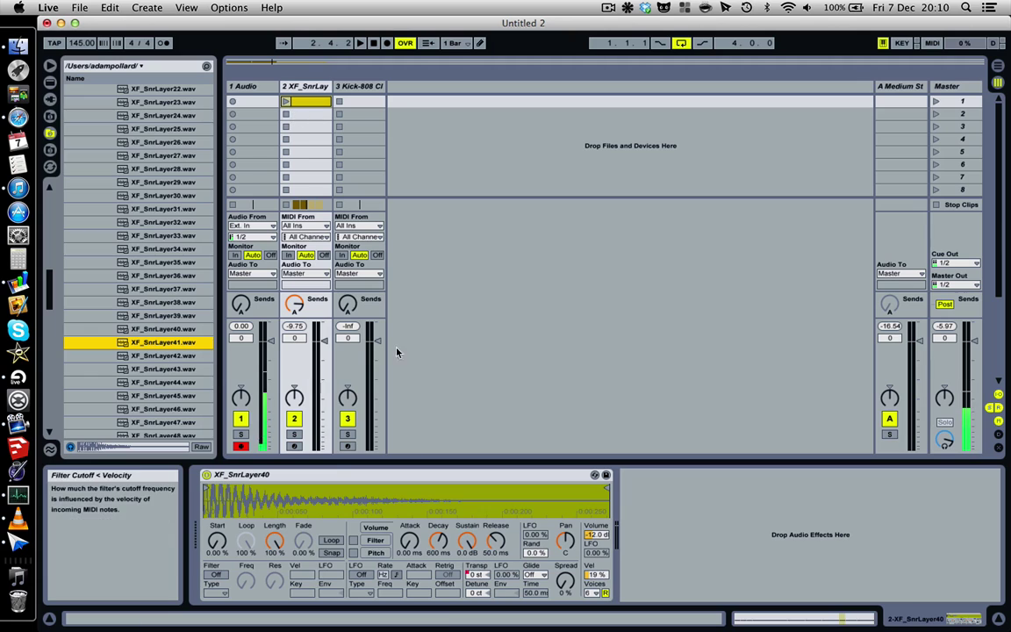
Arm the snare track alongside the audio track and add a Spectrum analyzer after its XF_SnrLayer40 sampler.
{"action": "left_click", "coordinate": [295, 447]}
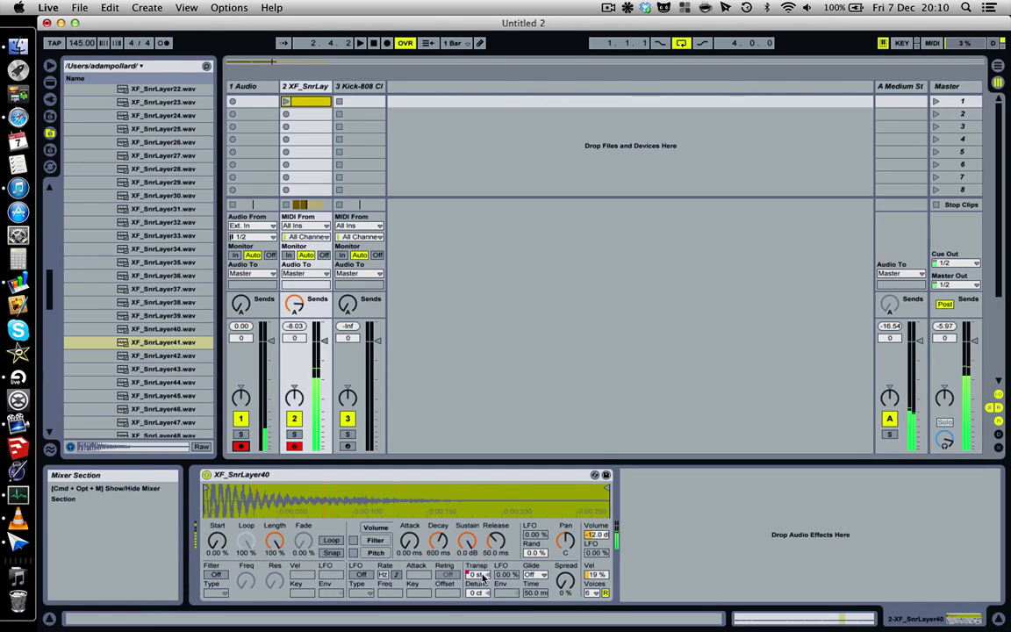
{"action": "left_click", "coordinate": [50, 81]}
{"action": "scroll", "coordinate": [171, 351], "scroll_direction": "down", "scroll_amount": 5}
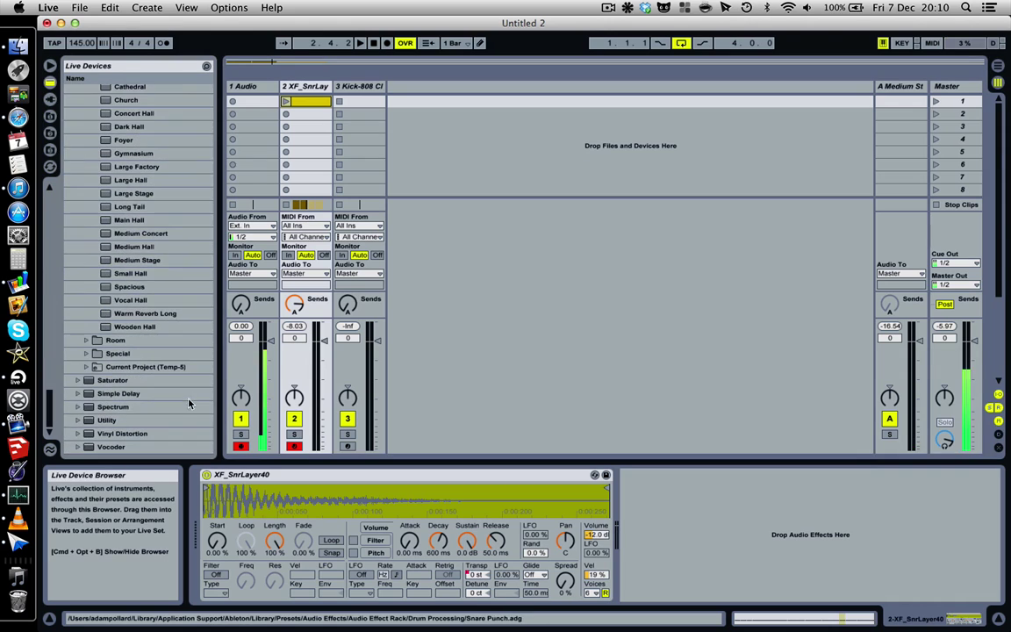
{"action": "double_click", "coordinate": [132, 407]}
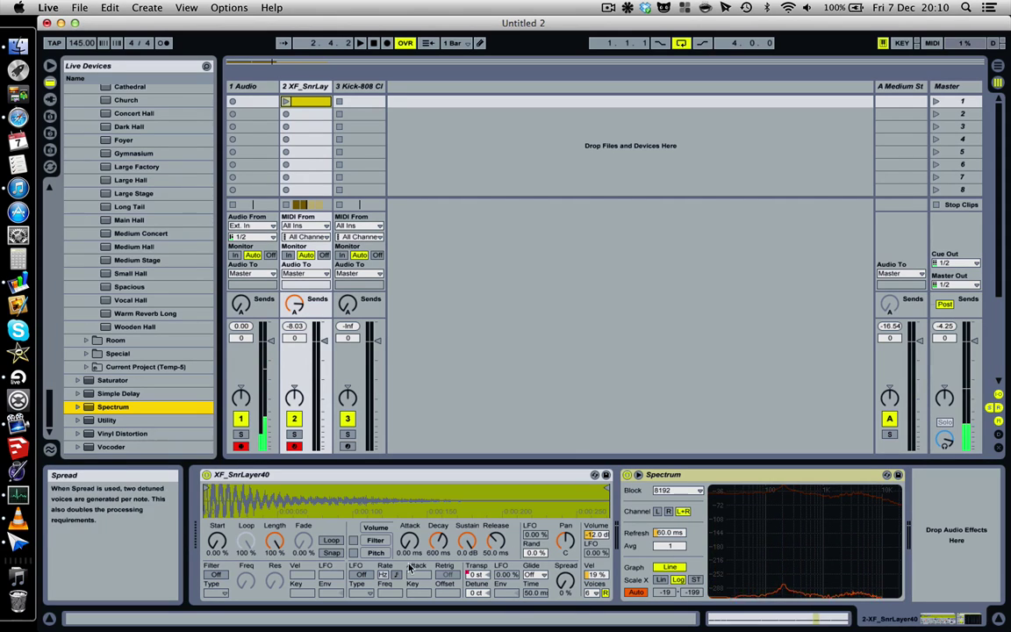
Transpose the snare sampler up 12 semitones, and re-enable its overridden Transpose automation in the arrangement.
{"action": "left_click_drag", "start_coordinate": [480, 577], "coordinate": [481, 563]}
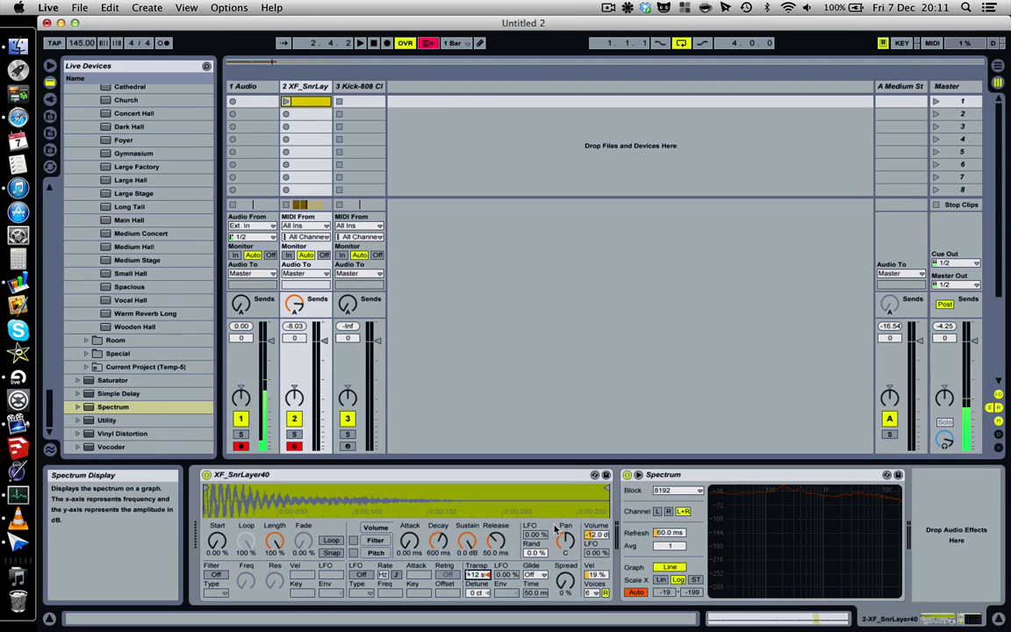
{"action": "key", "text": "Tab"}
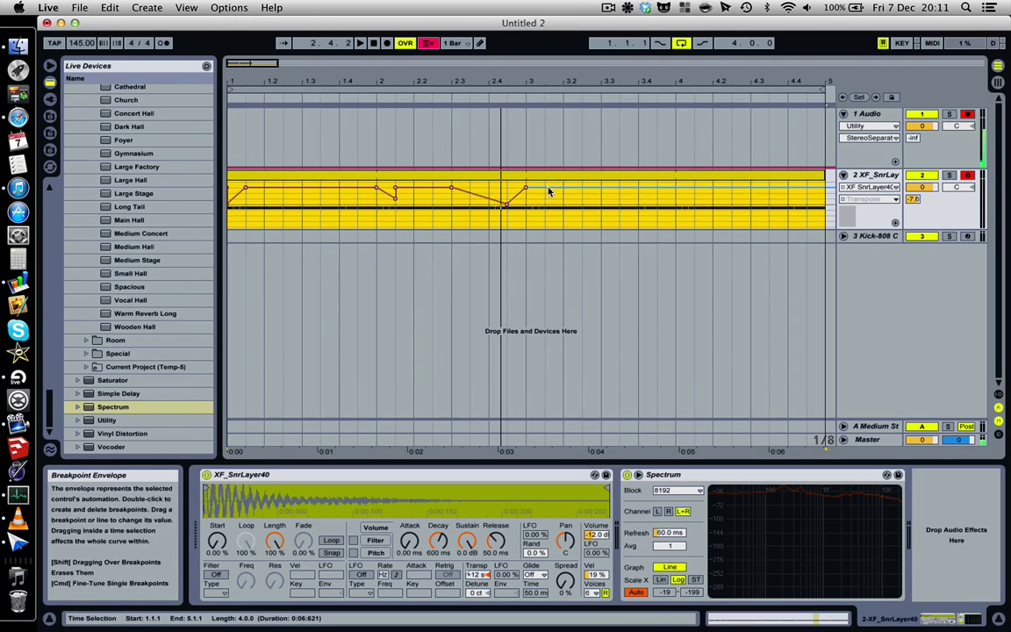
{"action": "left_click", "coordinate": [431, 44]}
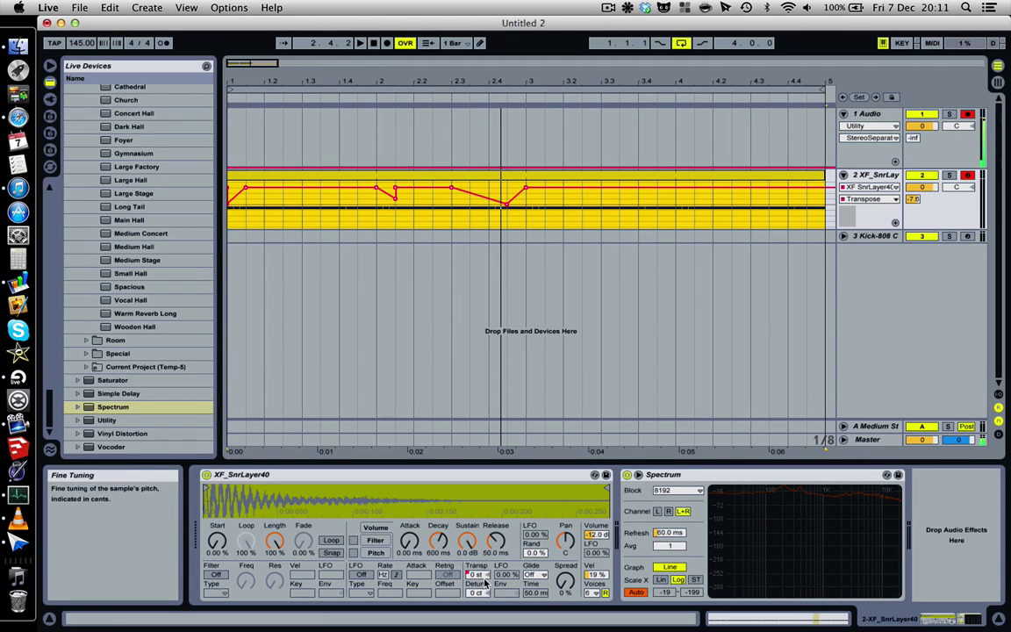
{"action": "left_click", "coordinate": [262, 475]}
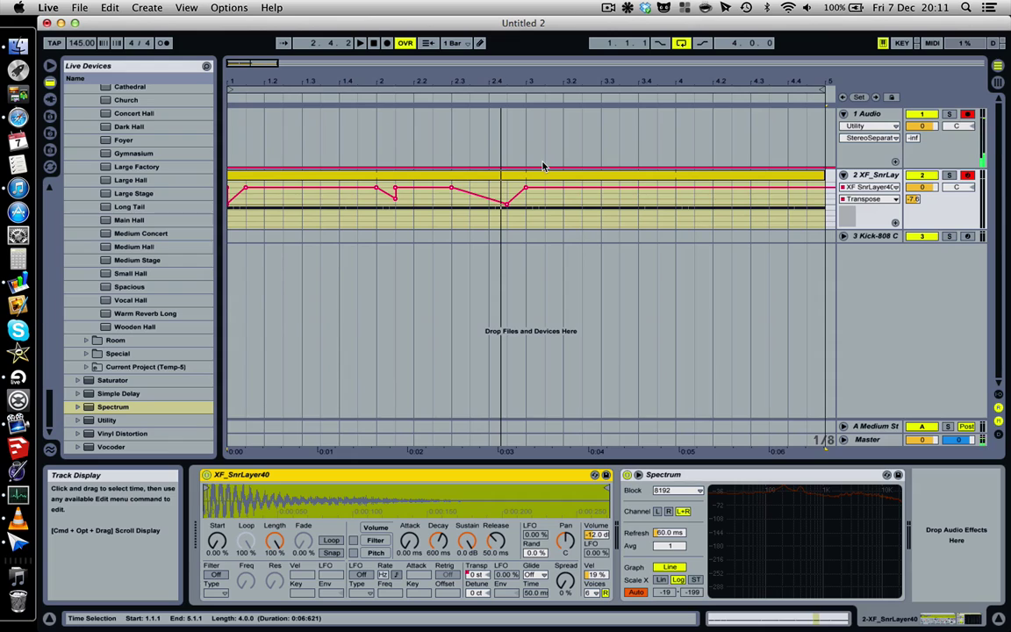
Lower the snare track's send A to the reverb return in the session view and show the Kick-808 track's devices.
{"action": "key", "text": "Tab"}
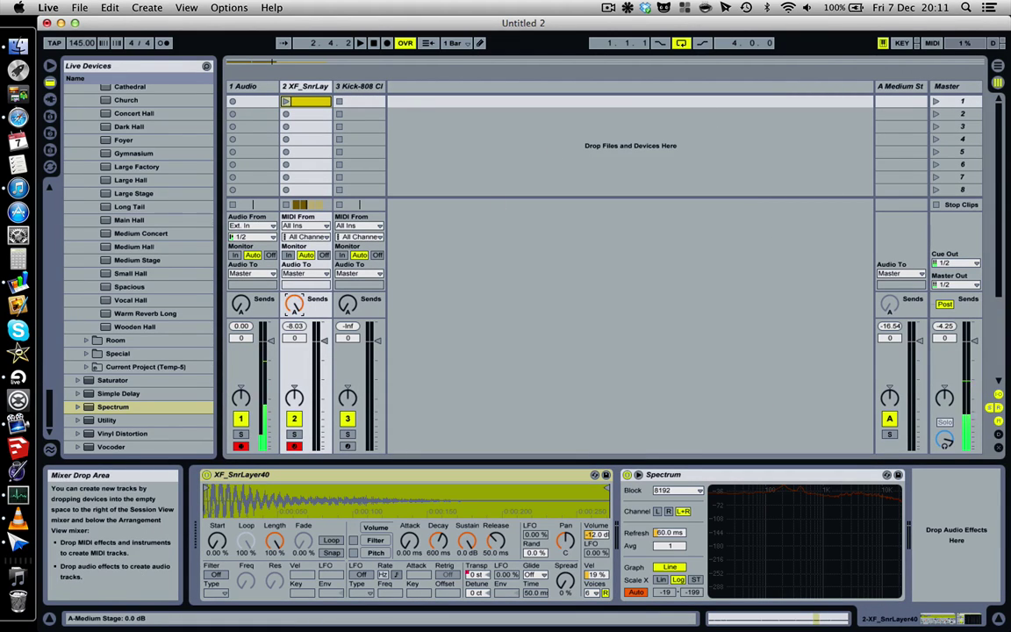
{"action": "left_click_drag", "start_coordinate": [297, 305], "coordinate": [297, 338]}
{"action": "left_click", "coordinate": [372, 87]}
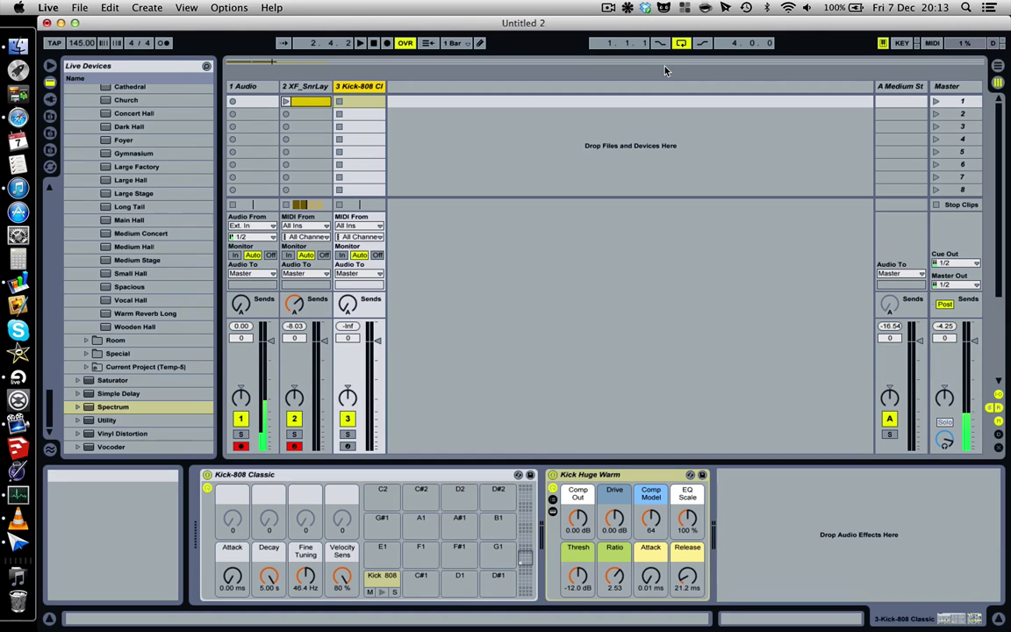
{"action": "left_click", "coordinate": [612, 9]}
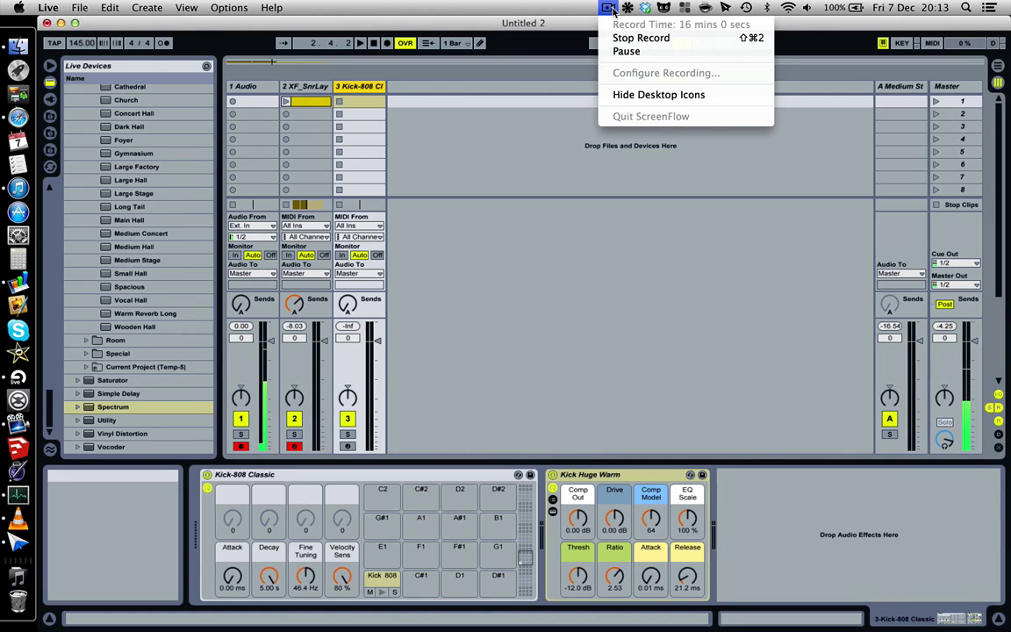